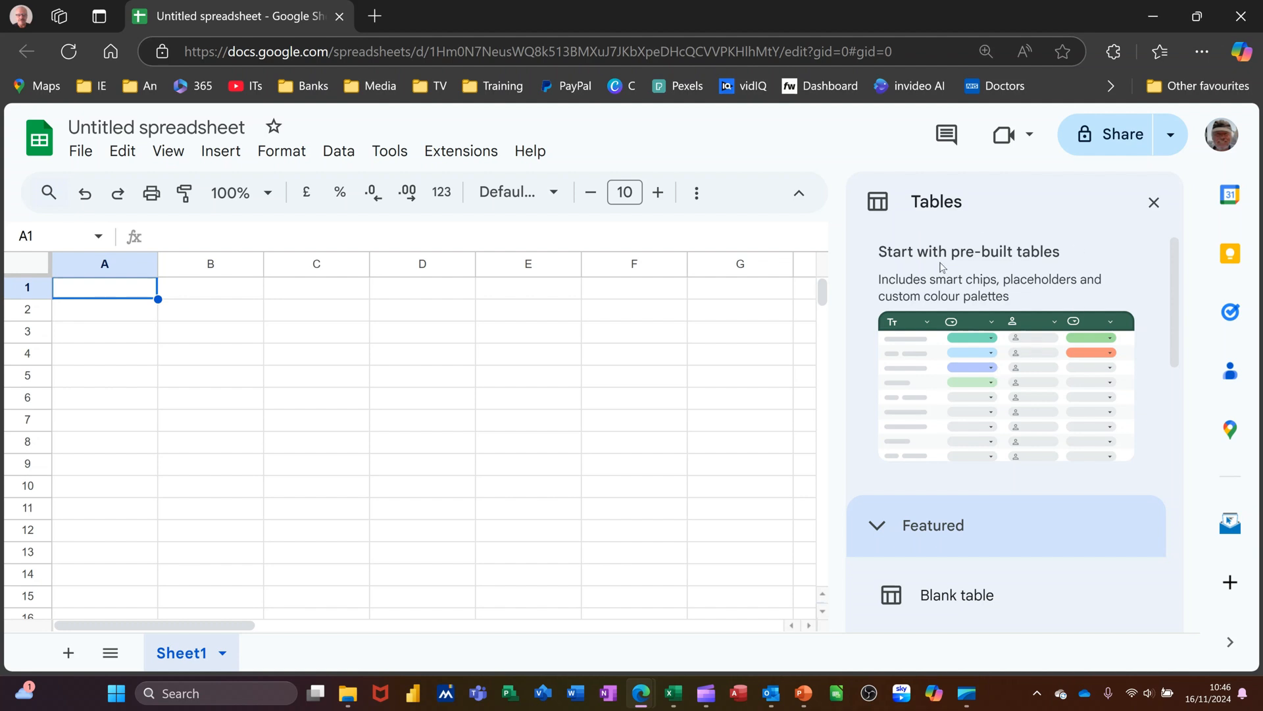
- Insert a blank table into the sheet from the featured pre-built tables and dismiss the template list
scroll(948, 447, down, 3)
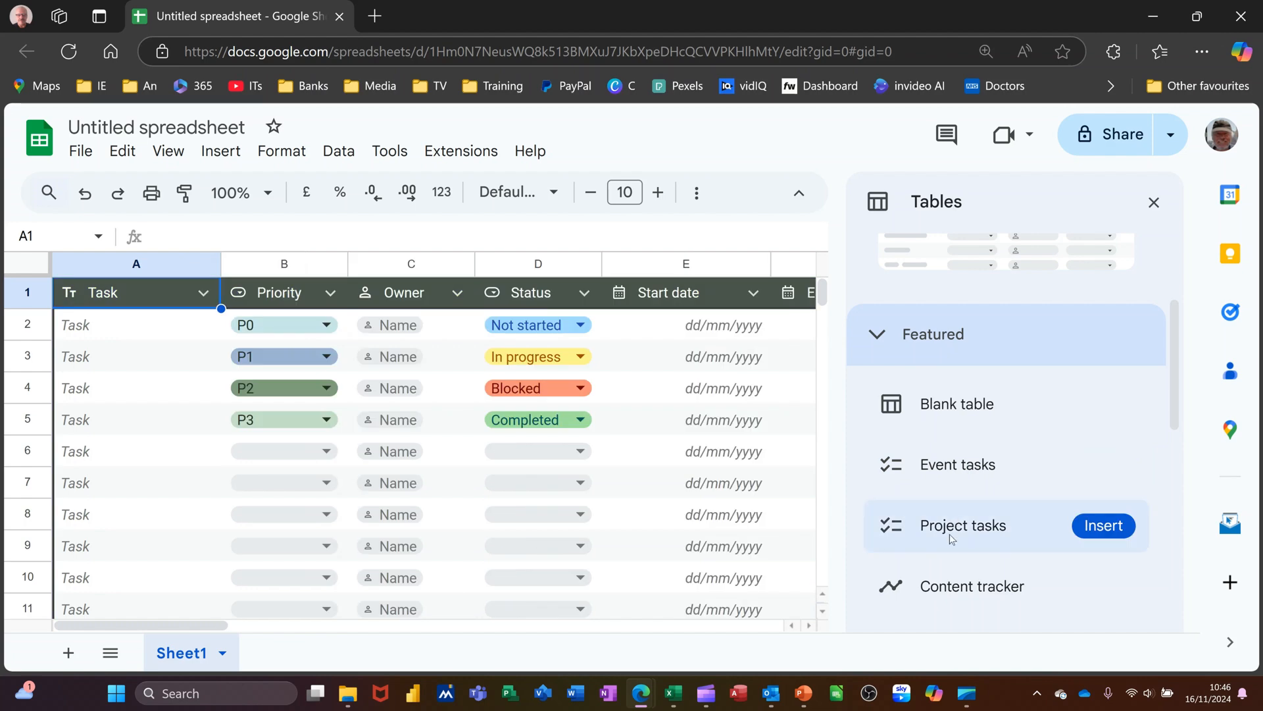
scroll(960, 584, down, 2)
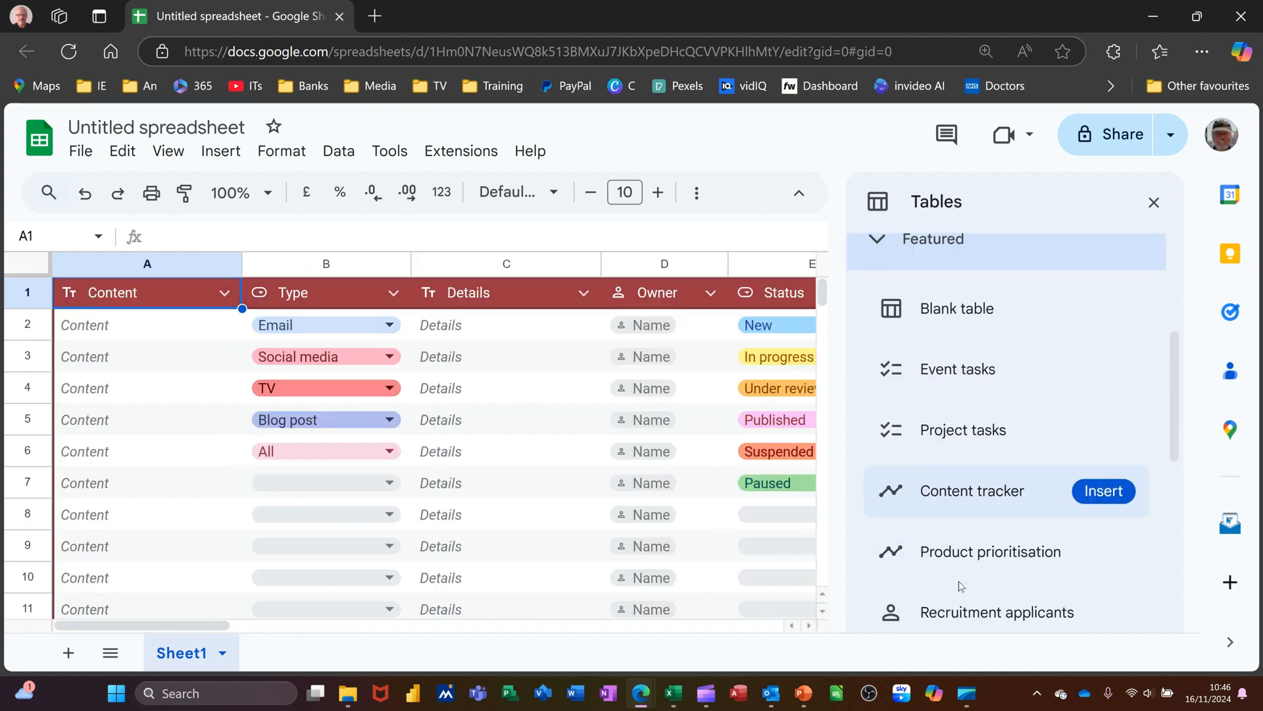
scroll(961, 573, down, 2)
scroll(961, 571, down, 2)
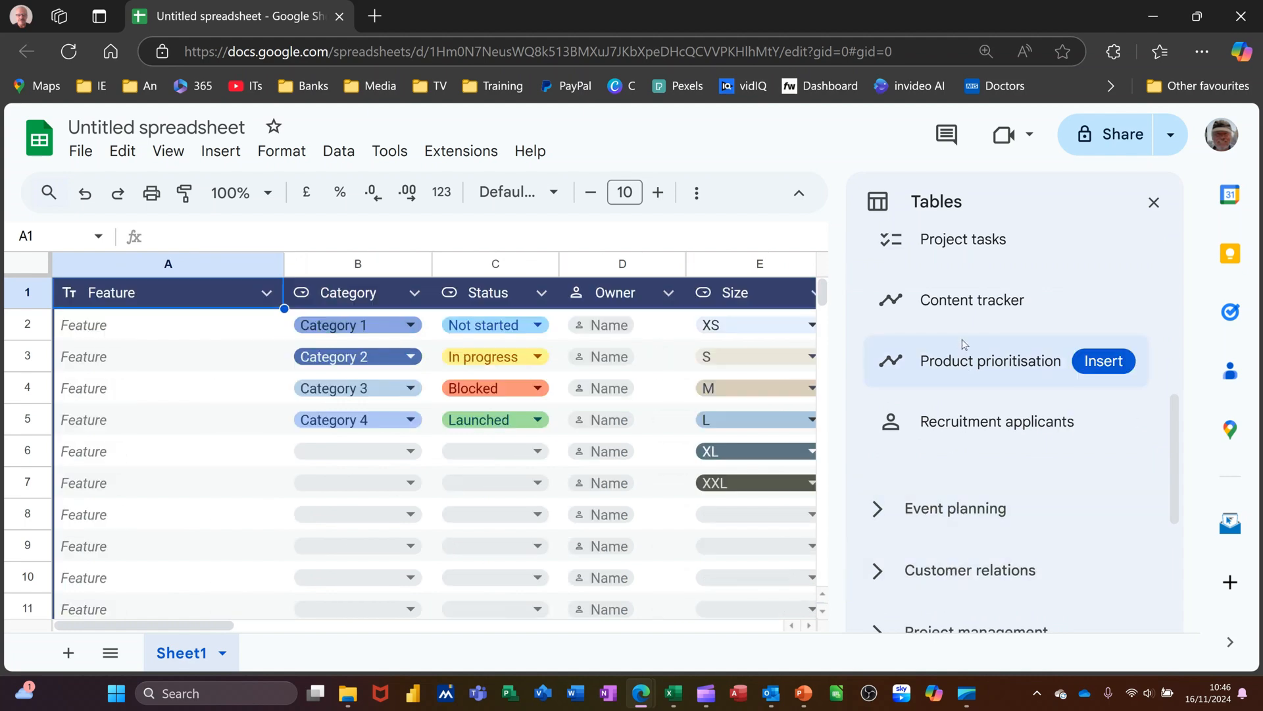
scroll(957, 329, up, 5)
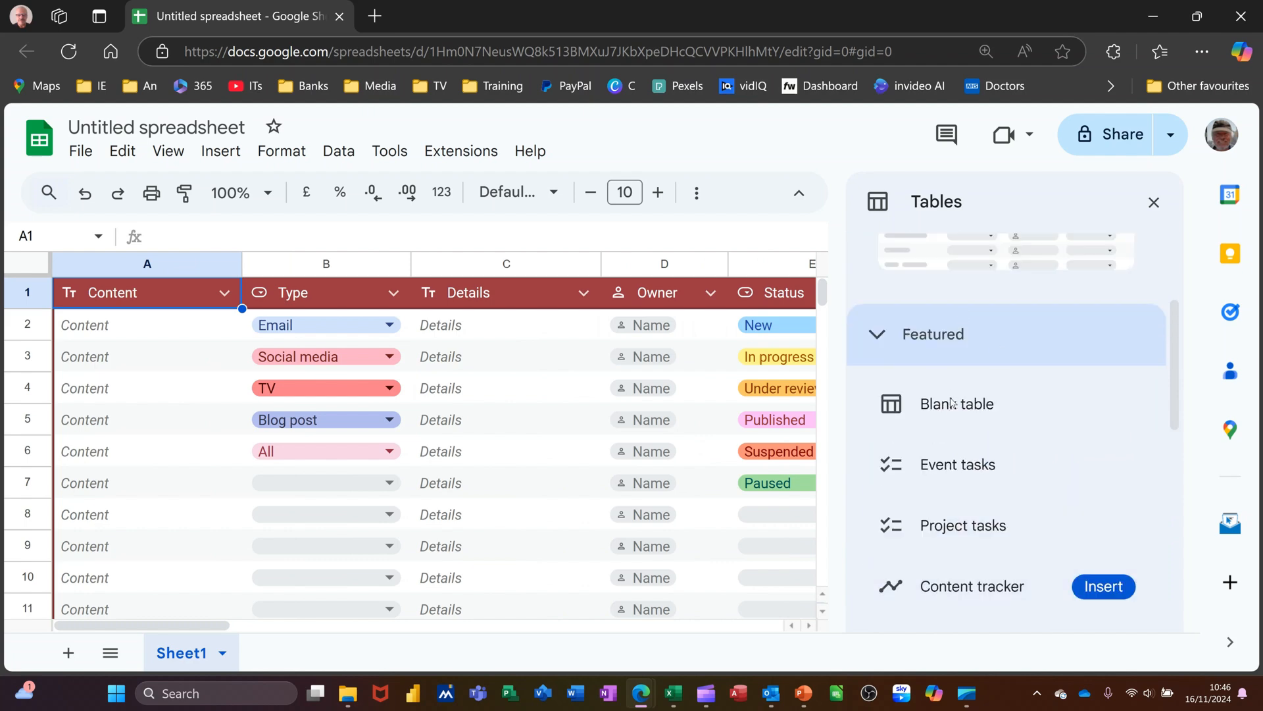
mouse_move(951, 409)
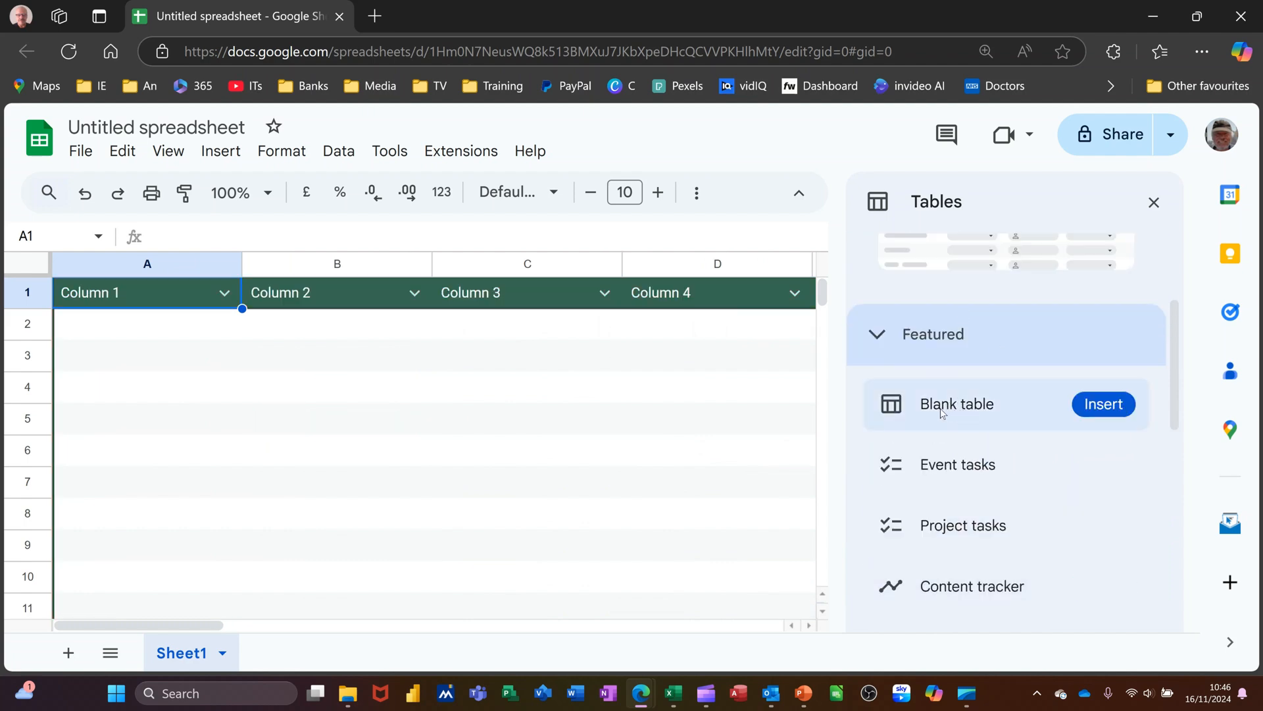
click(1104, 404)
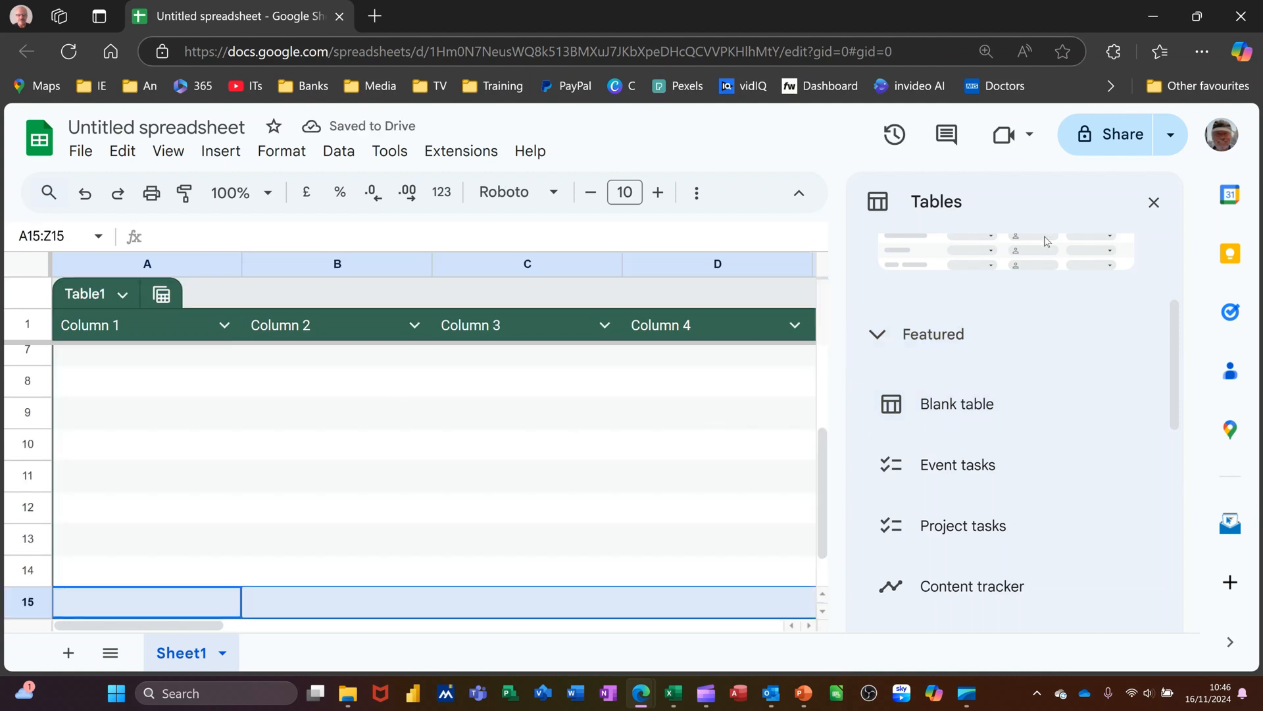
click(1154, 202)
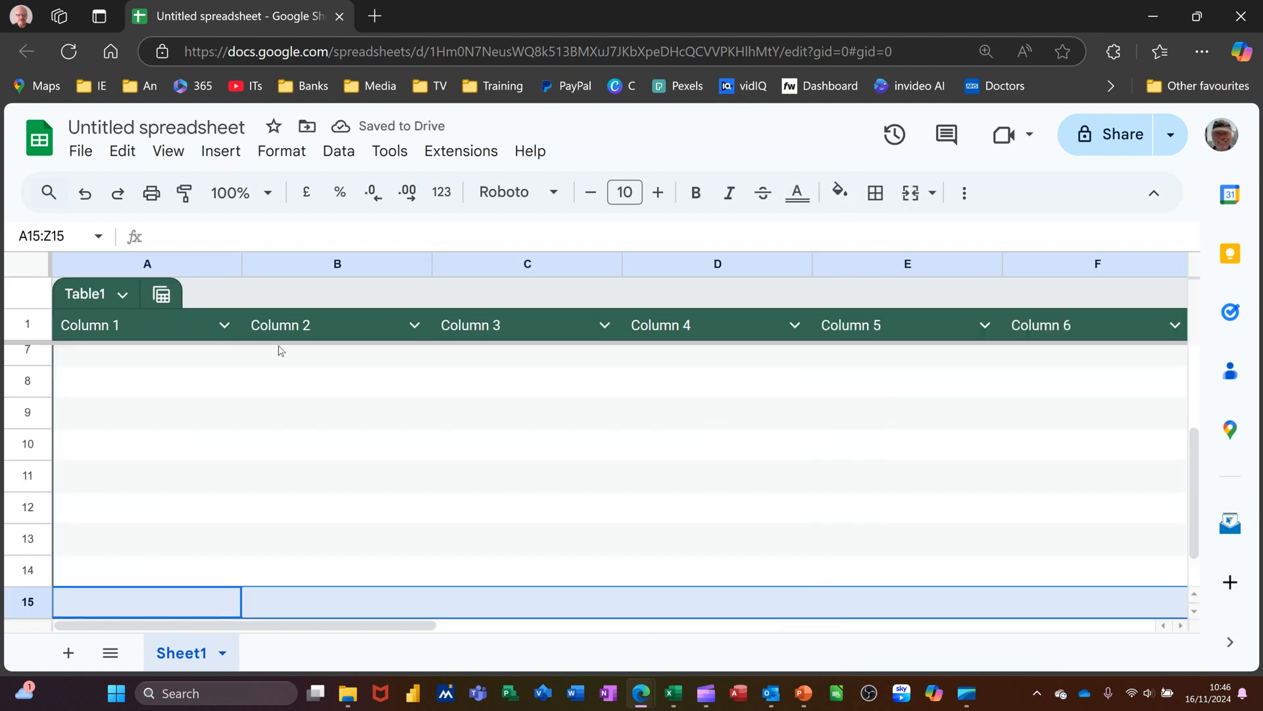
- Rename the table's first column header as "ID"
double_click(128, 326)
triple_click(79, 320)
text(ID)
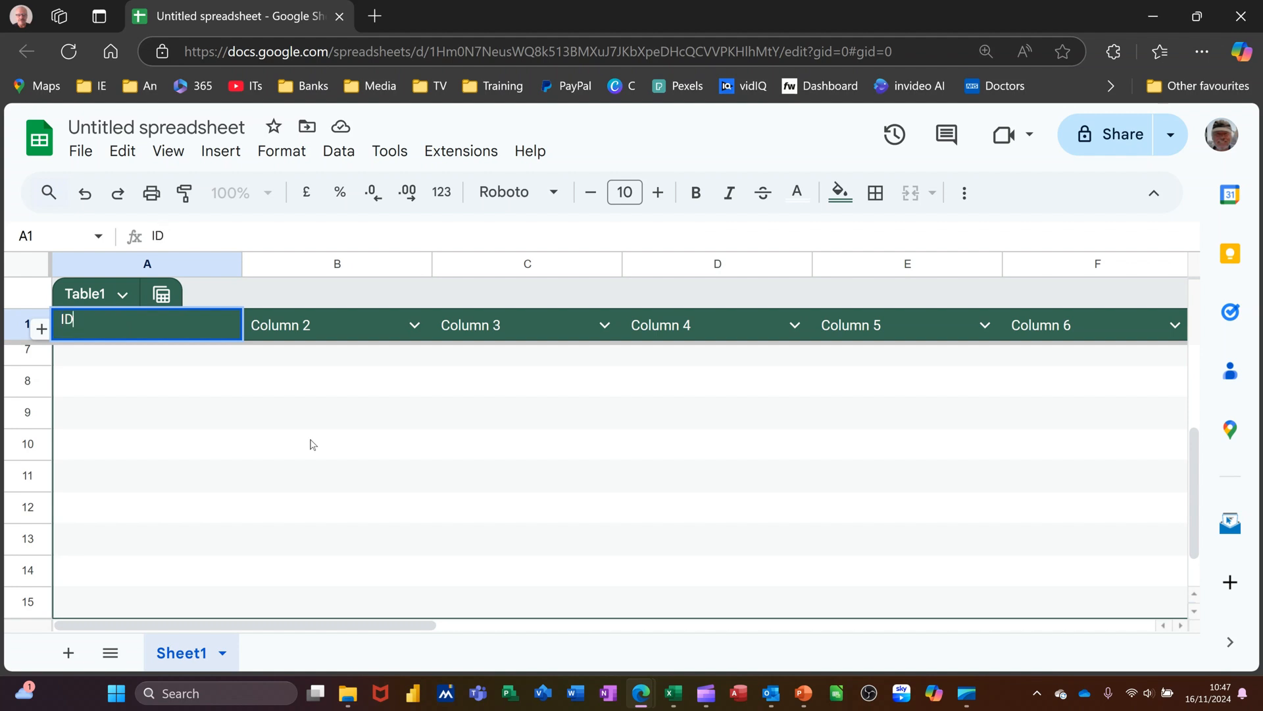
click(280, 400)
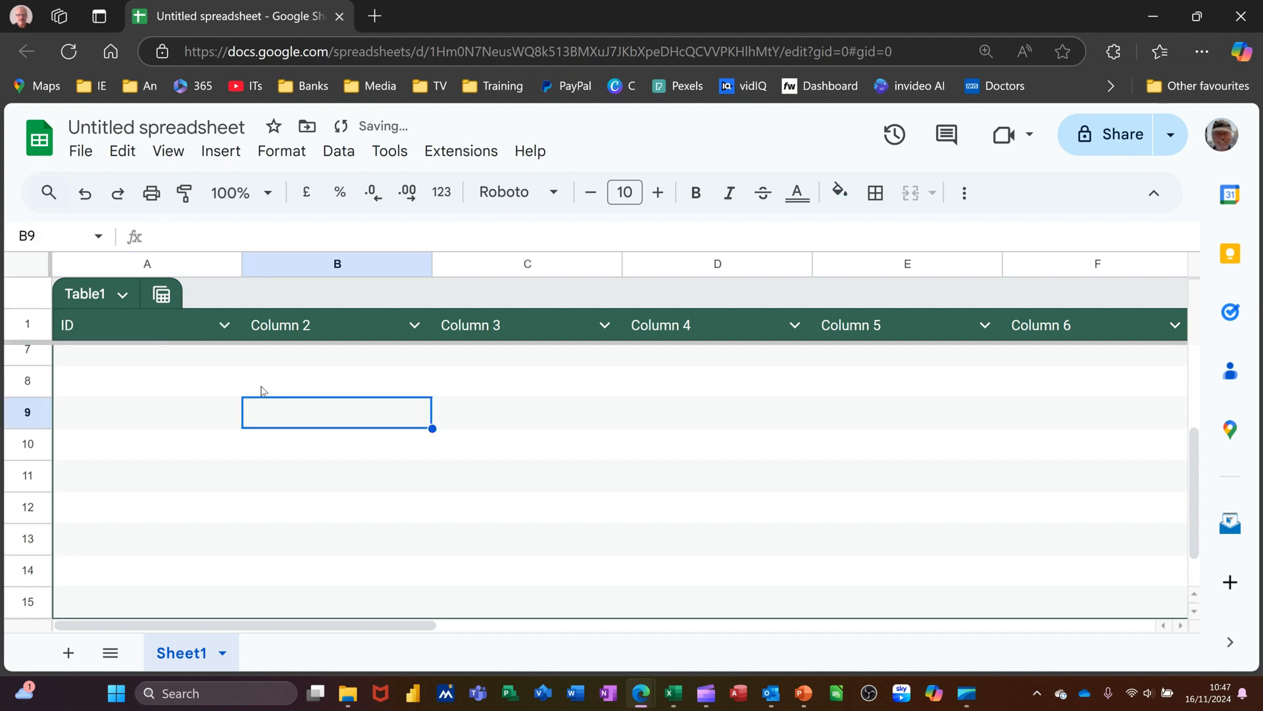
- Rename the table, replacing its default name with the owner's first name
click(104, 294)
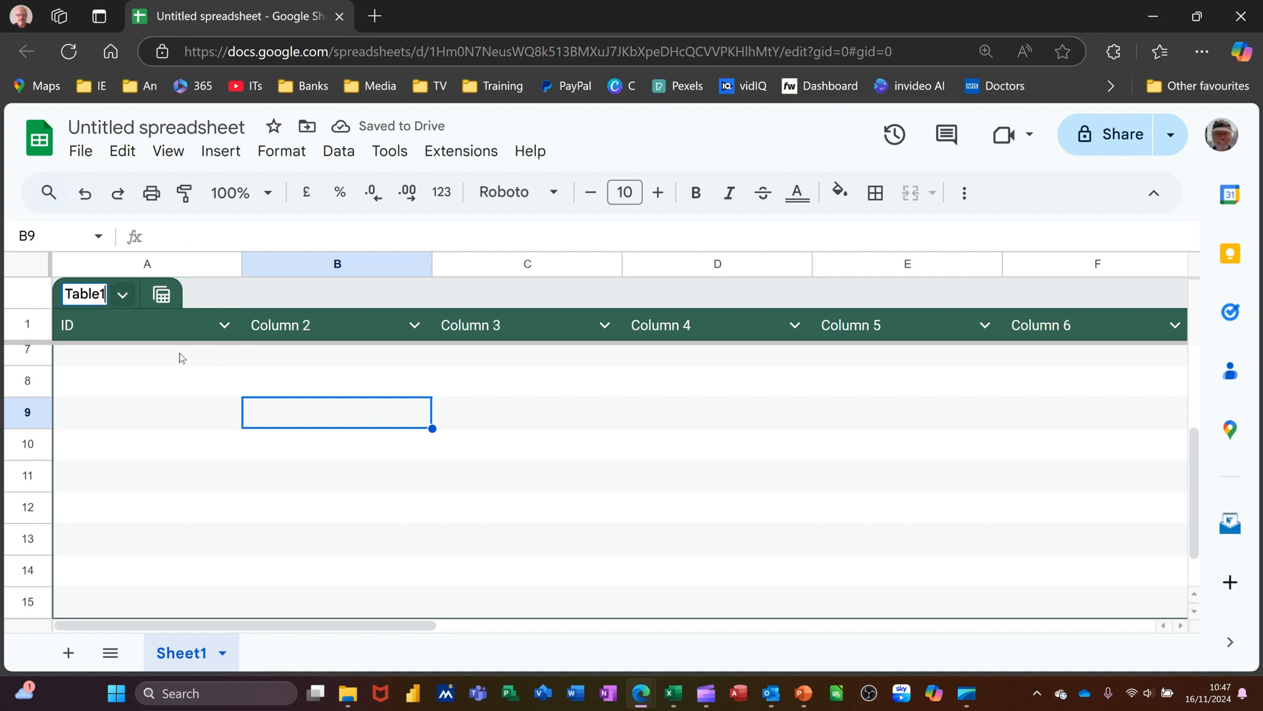
key(BackSpace)
key(BackSpace)
key(BackSpace)
key(BackSpace)
key(BackSpace)
key(BackSpace)
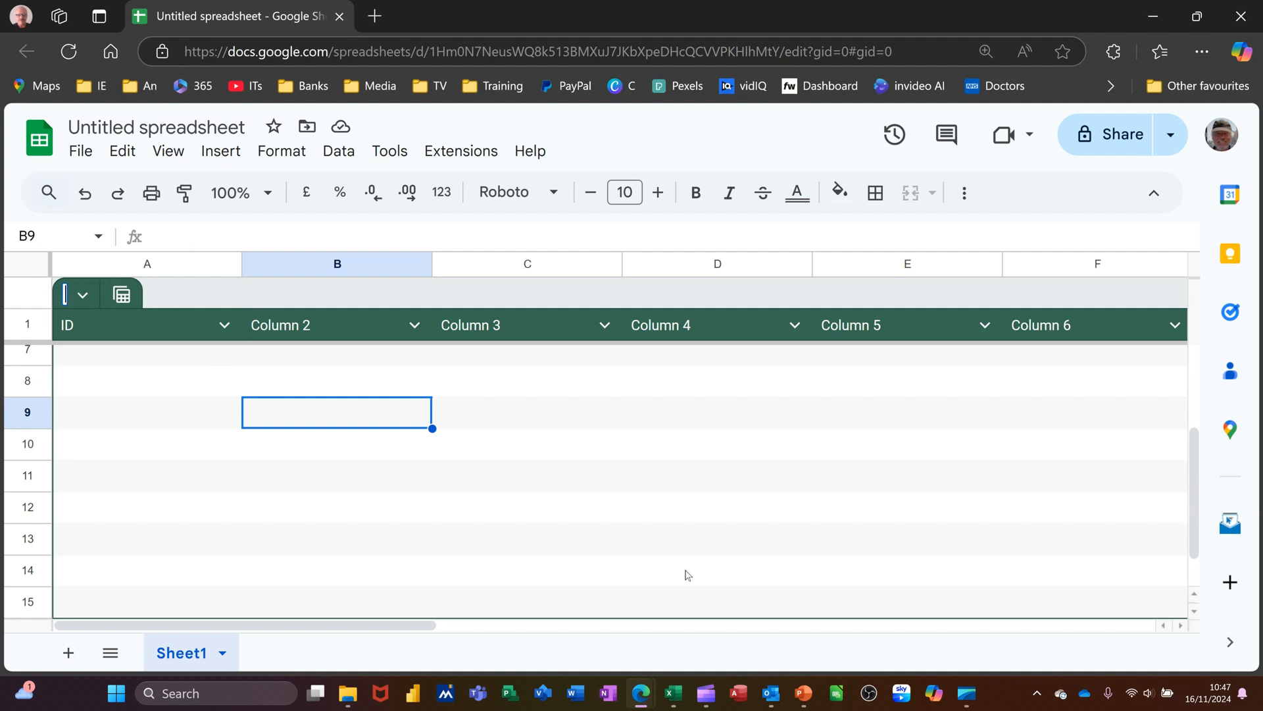
text(Steve)
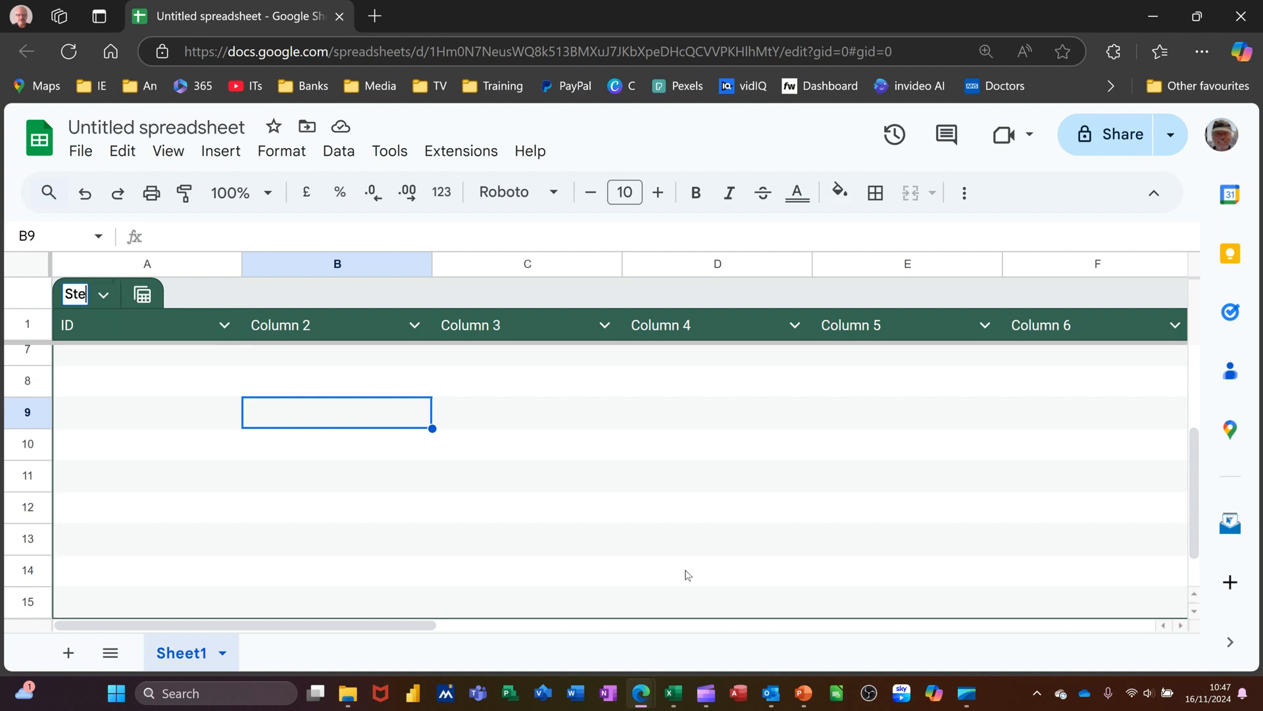
- Set the column type of the ID column to Number, using the plain Number format
click(225, 326)
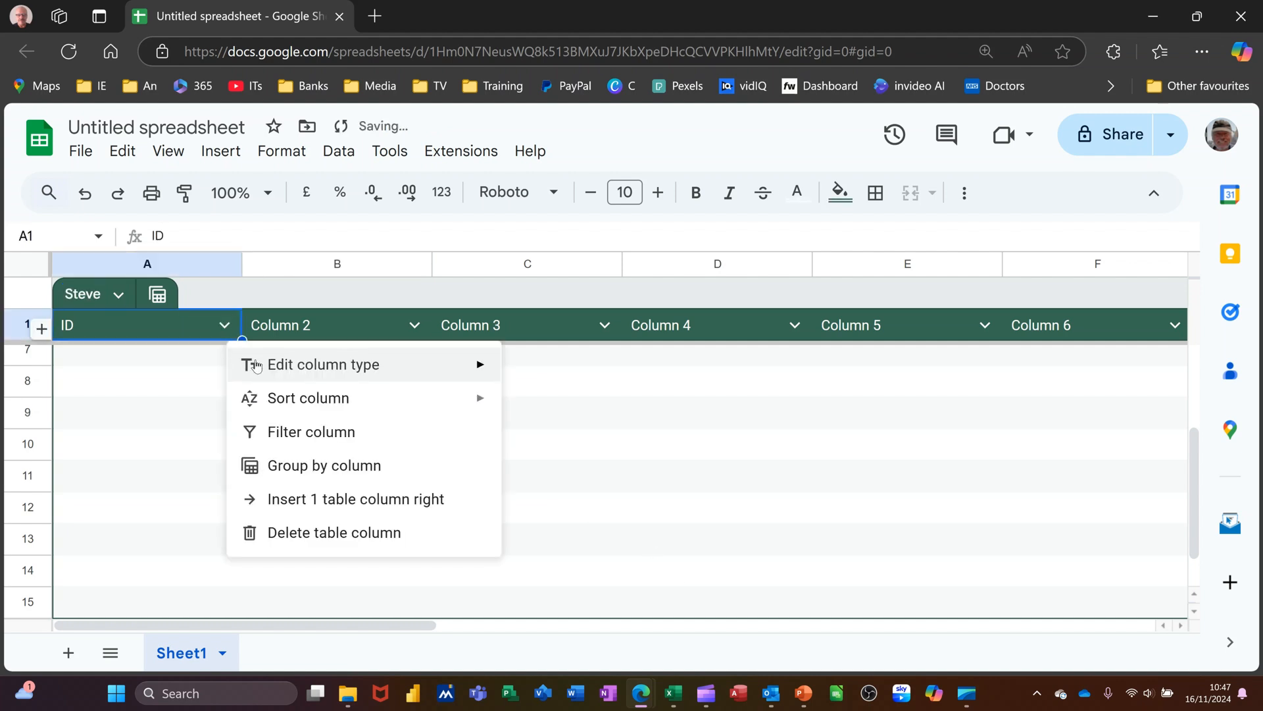
mouse_move(293, 371)
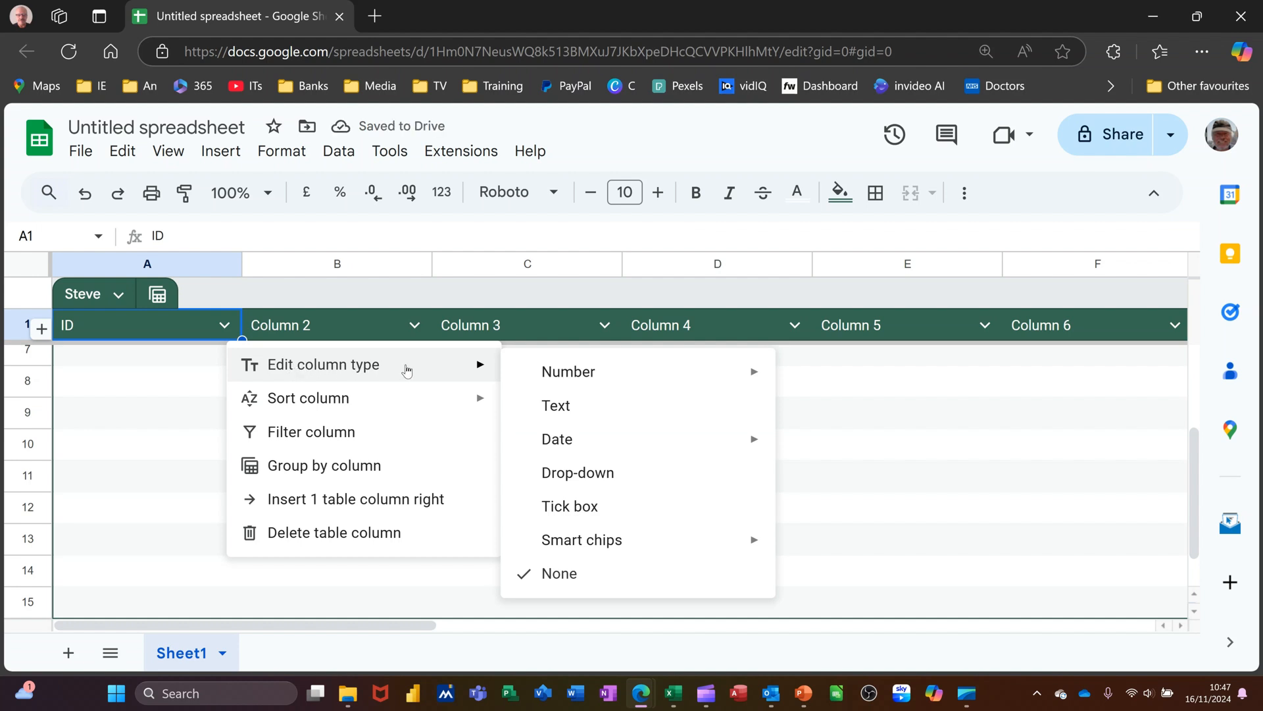
mouse_move(569, 372)
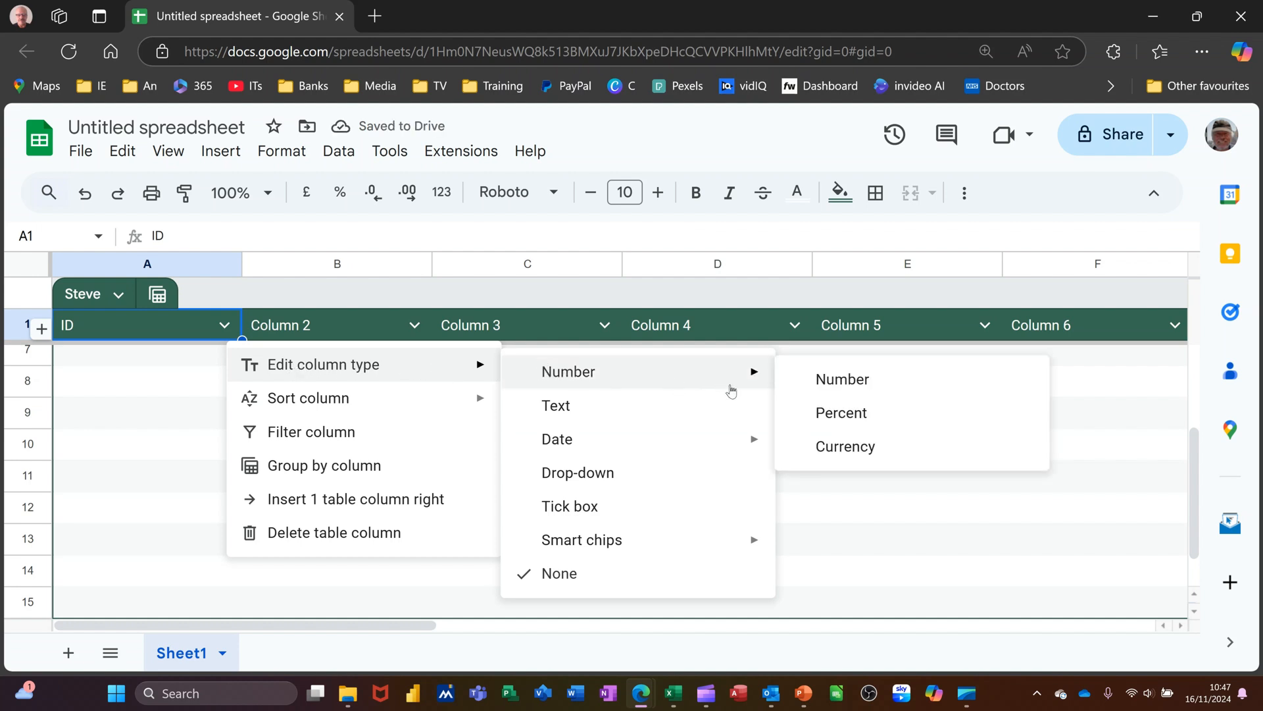
click(808, 384)
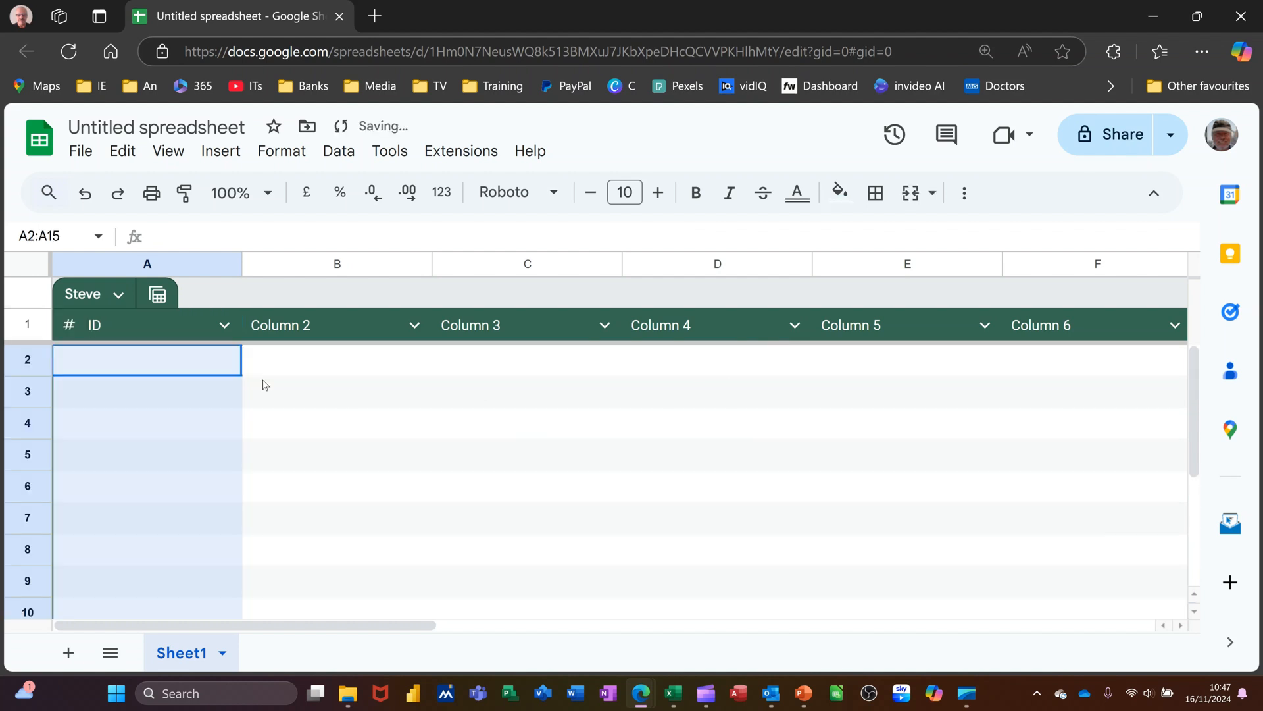
- Enter the numbers 1, 2, 3, 4 and 5 in the ID column, cells A2 to A6
click(178, 361)
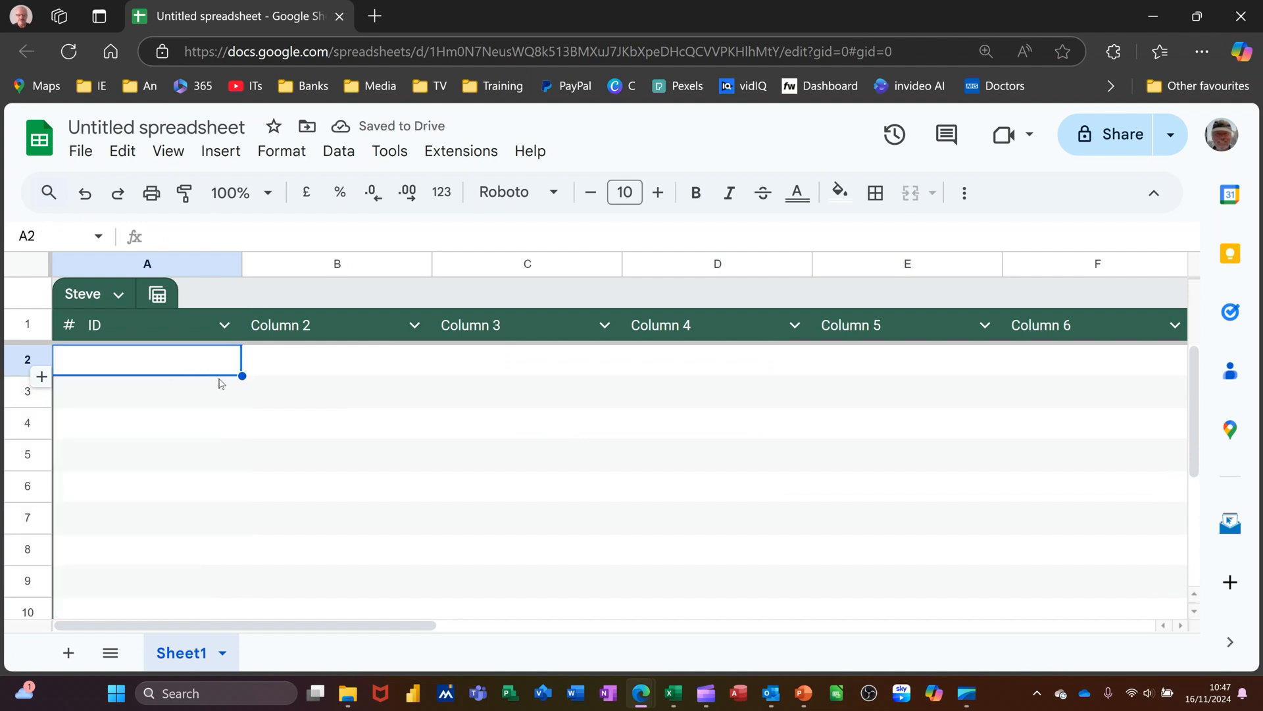
text(1)
key(Return)
text(2)
key(Return)
text(3)
key(Return)
text(4)
key(Return)
text(5)
key(Return)
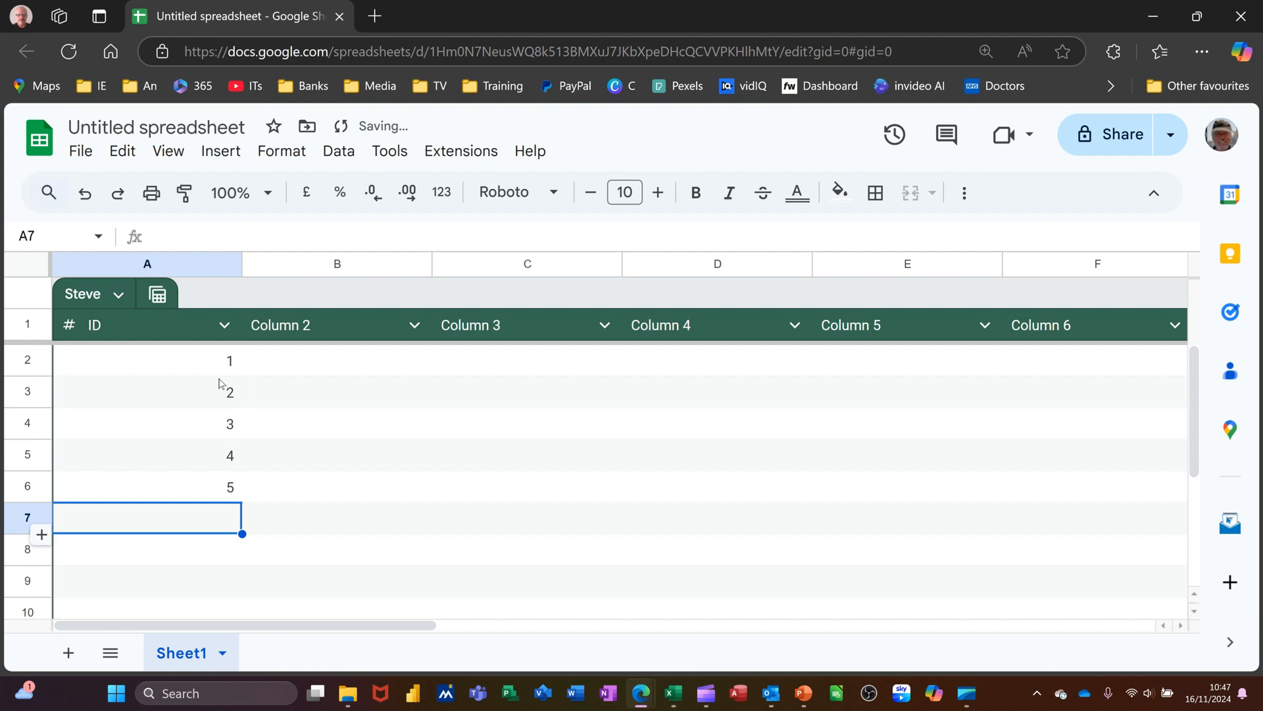
- Rename the Column 2 header in cell B1 as "name"
double_click(329, 322)
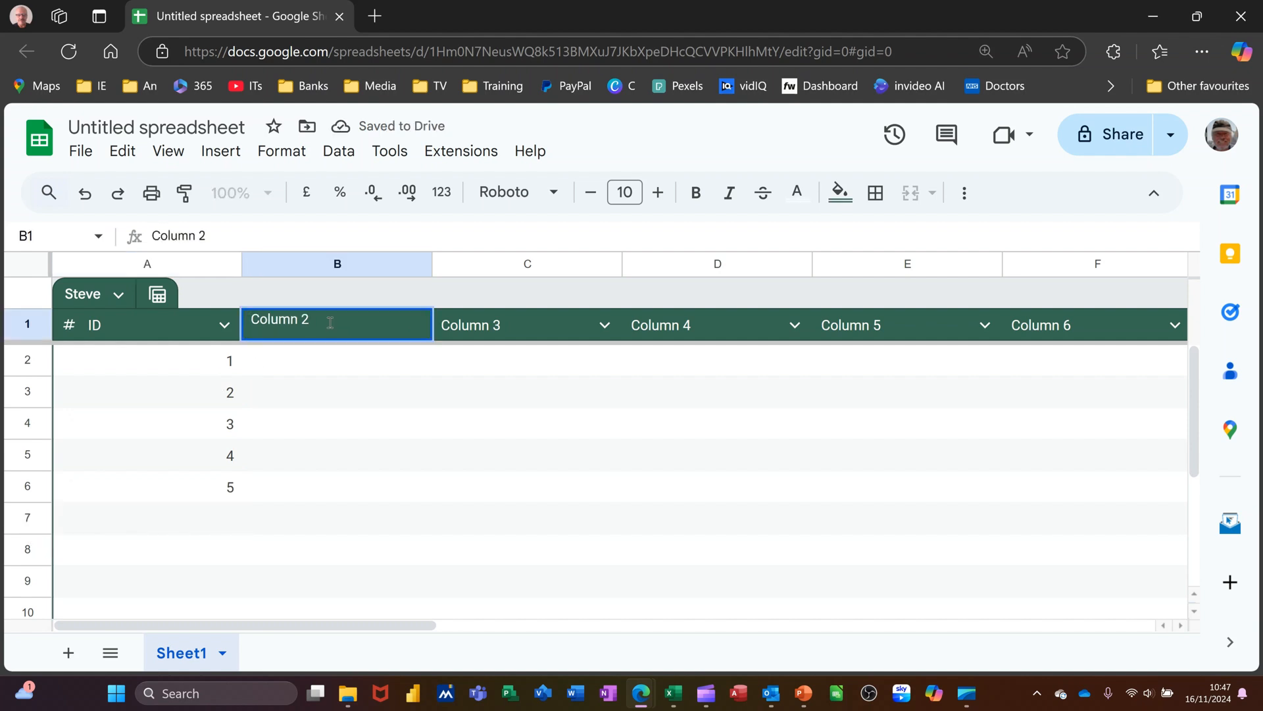
key(BackSpace)
key(BackSpace)
key(BackSpace)
key(BackSpace)
key(BackSpace)
key(BackSpace)
key(BackSpace)
key(BackSpace)
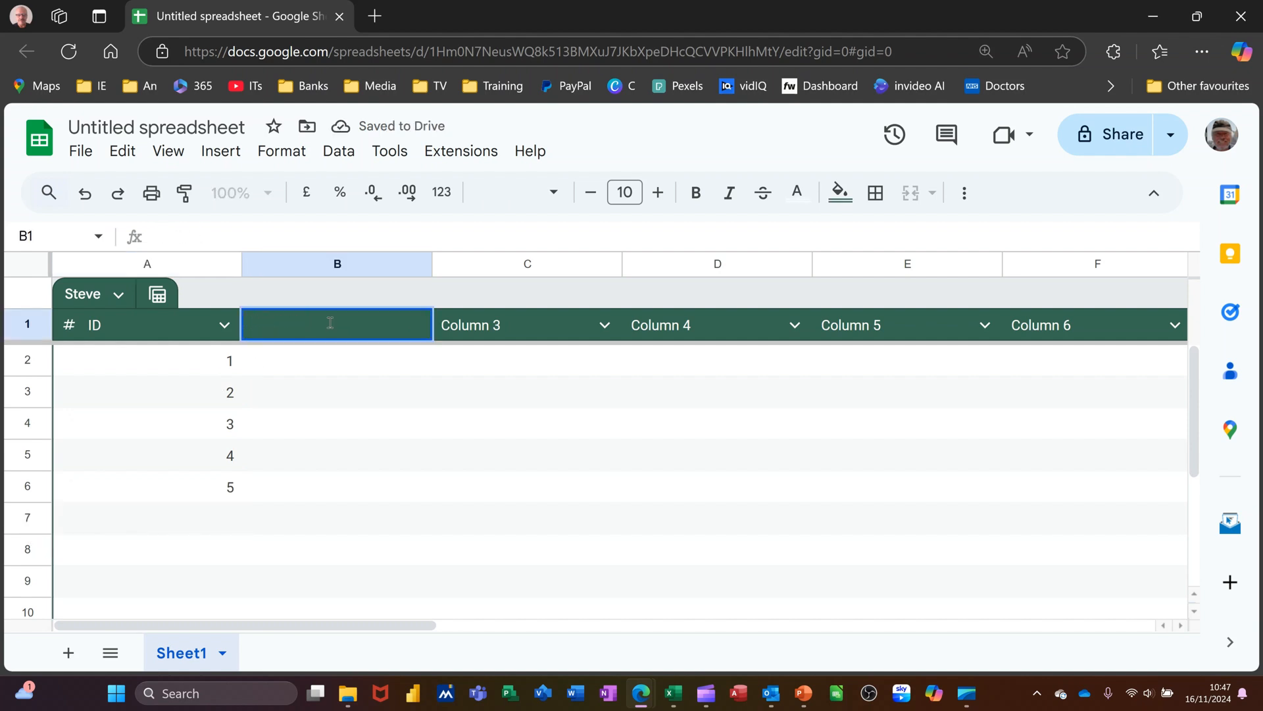
text(name)
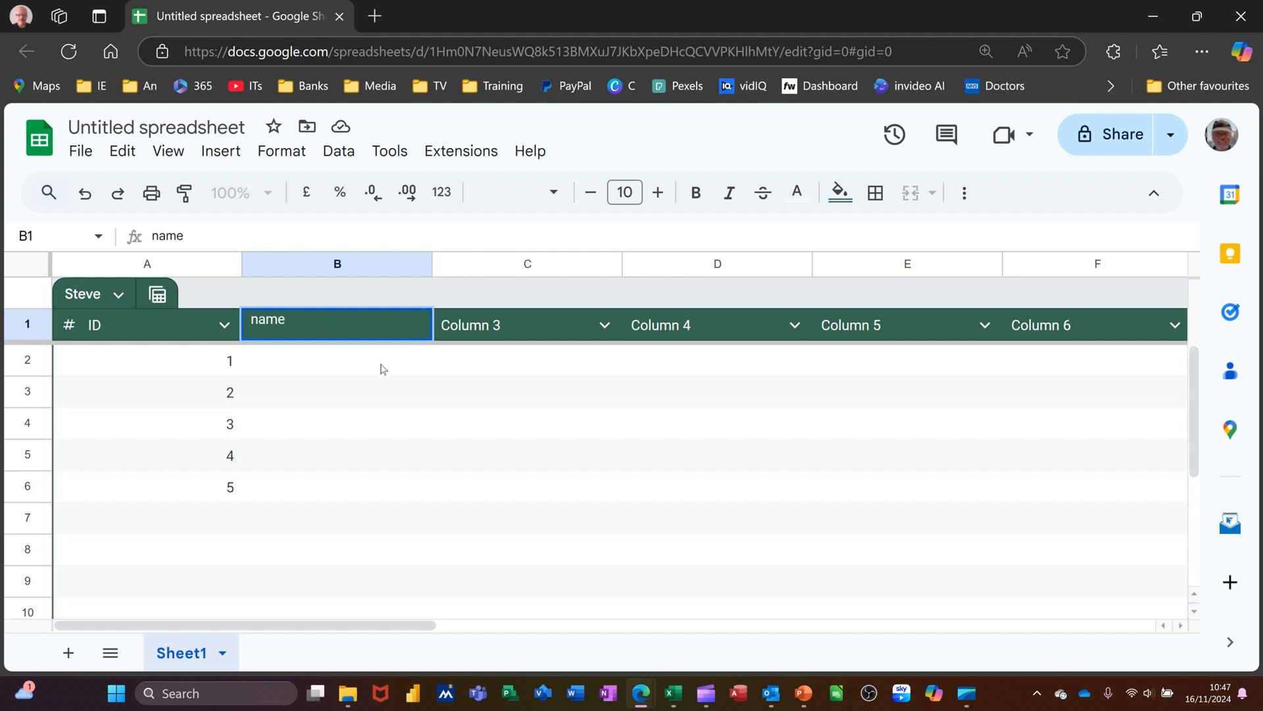
key(Return)
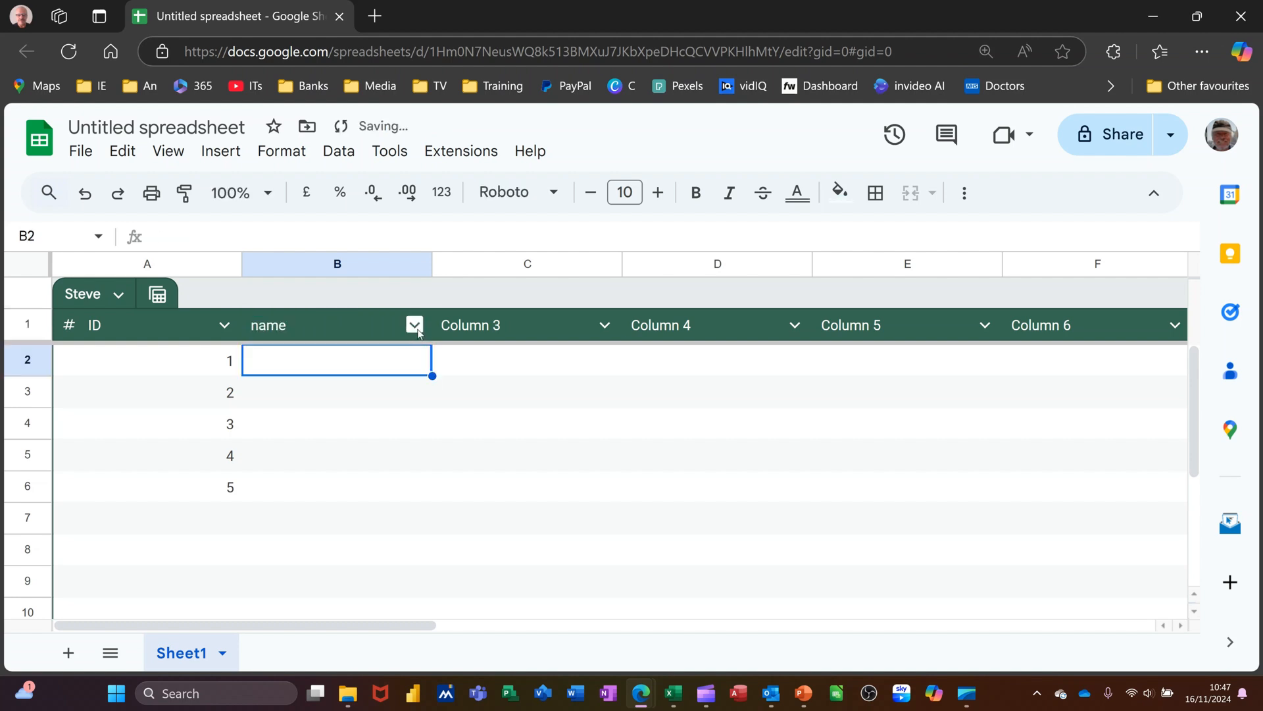
- Set the column type of the name column to Text
click(415, 325)
mouse_move(523, 368)
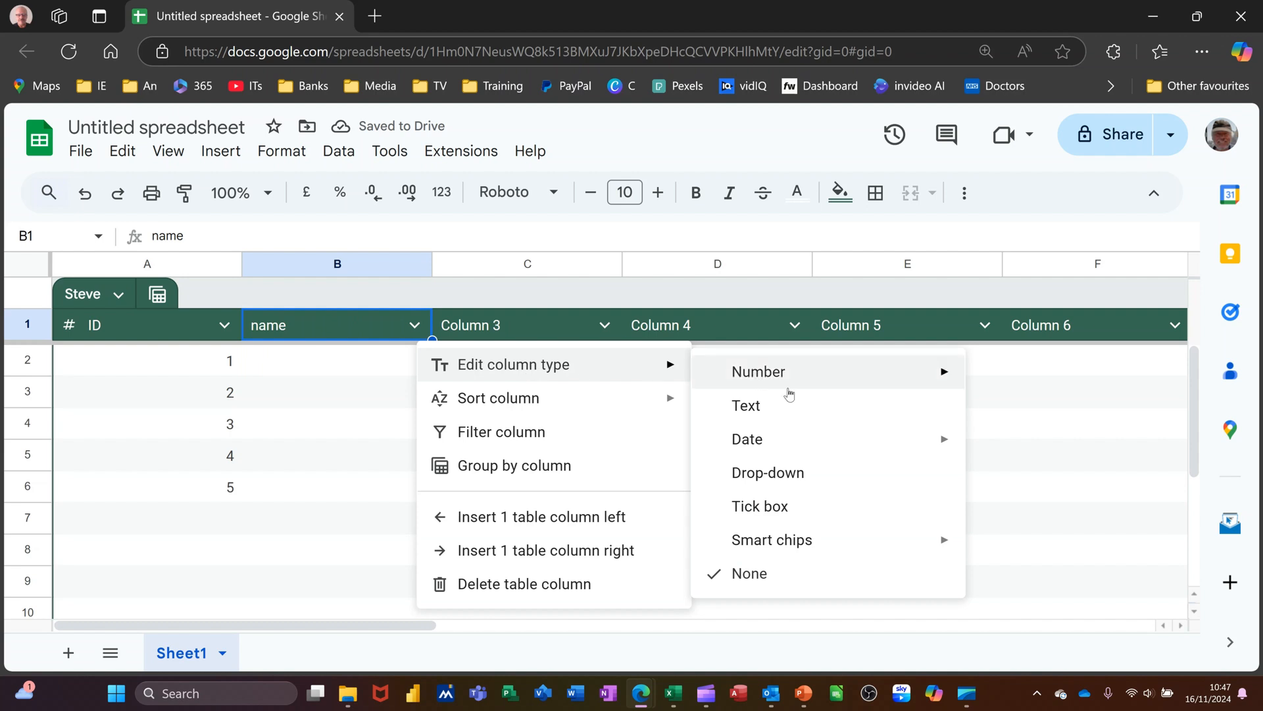
click(784, 412)
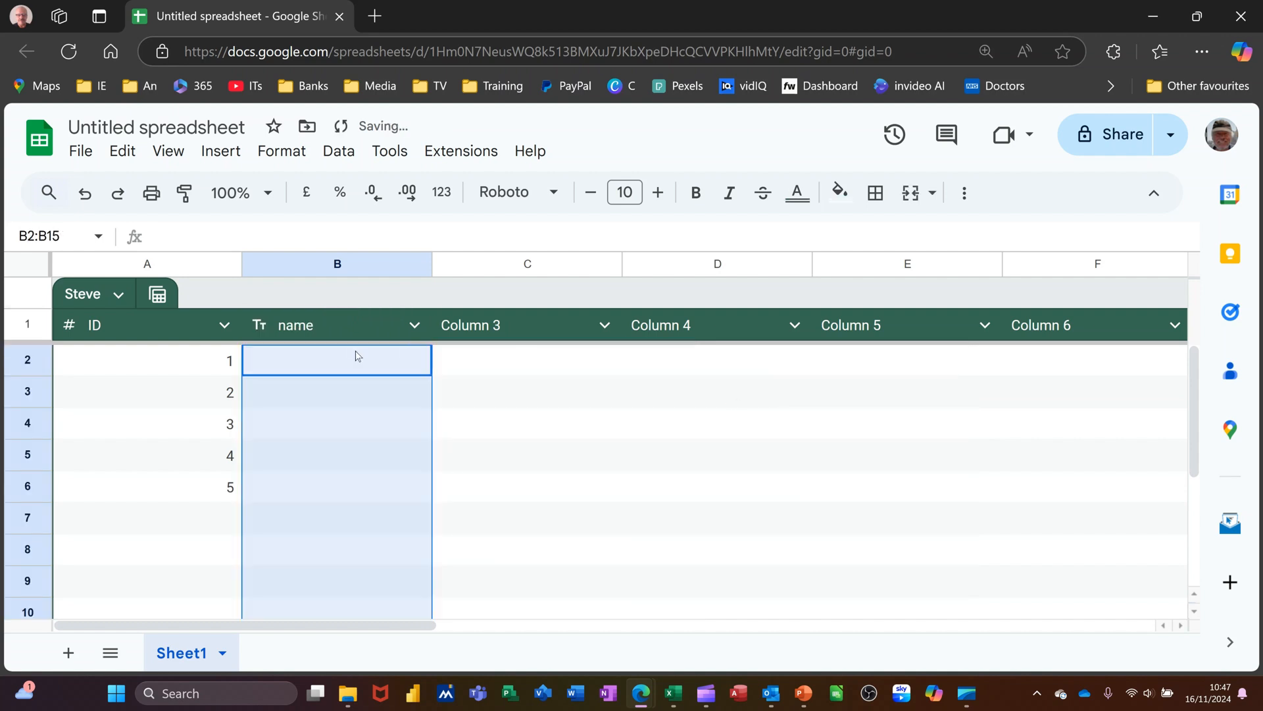
- Enter a surname for each of the five IDs in the name column, cells B2 to B6
click(301, 367)
text(Brown)
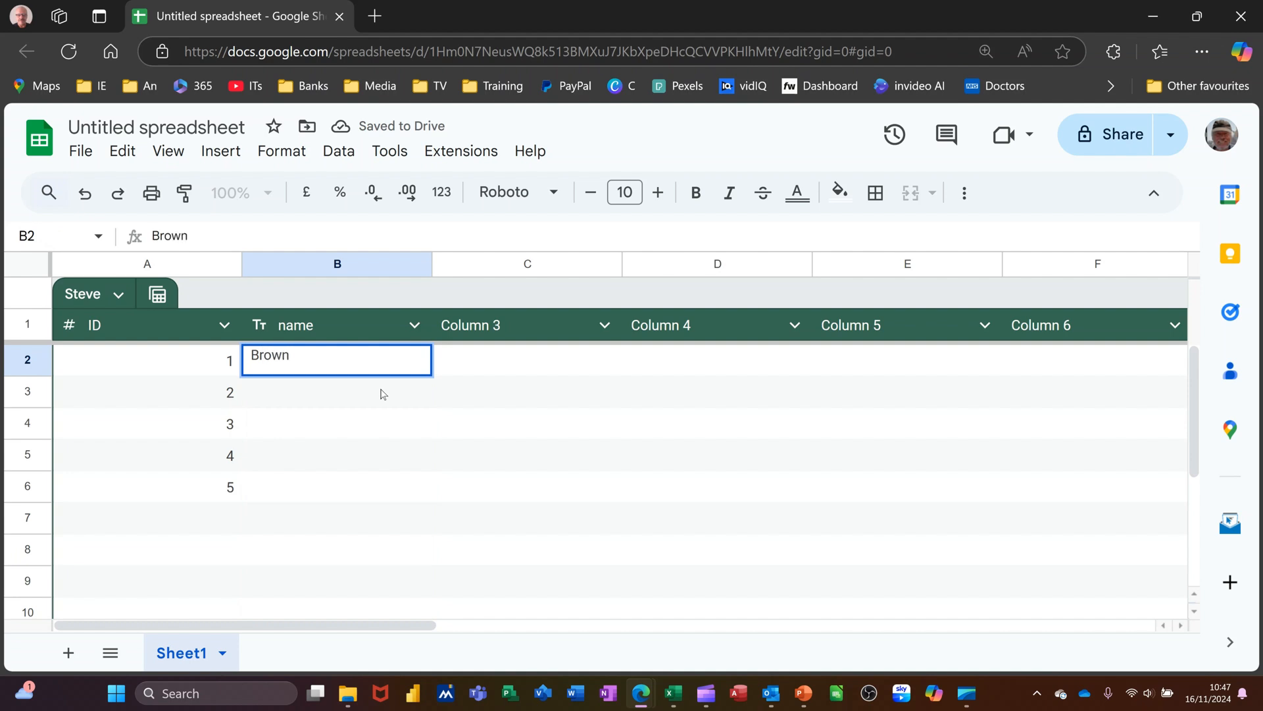
key(Return)
text(Black)
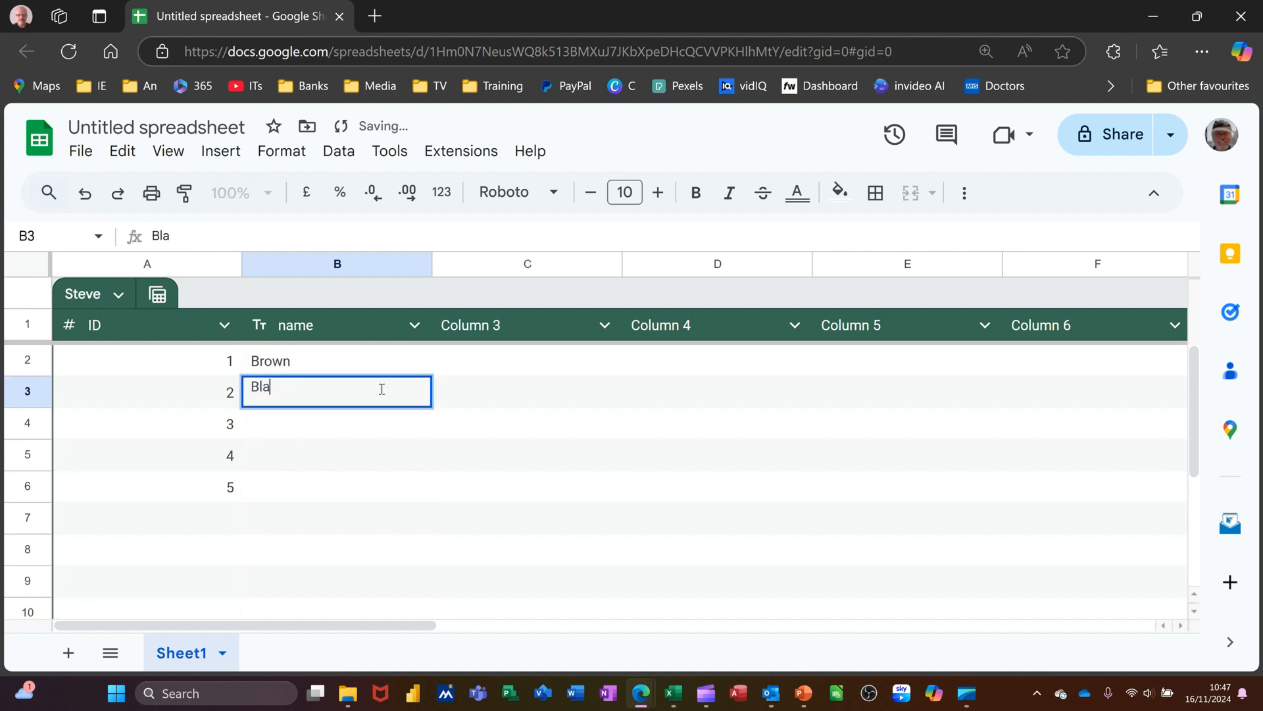
key(Return)
text(White)
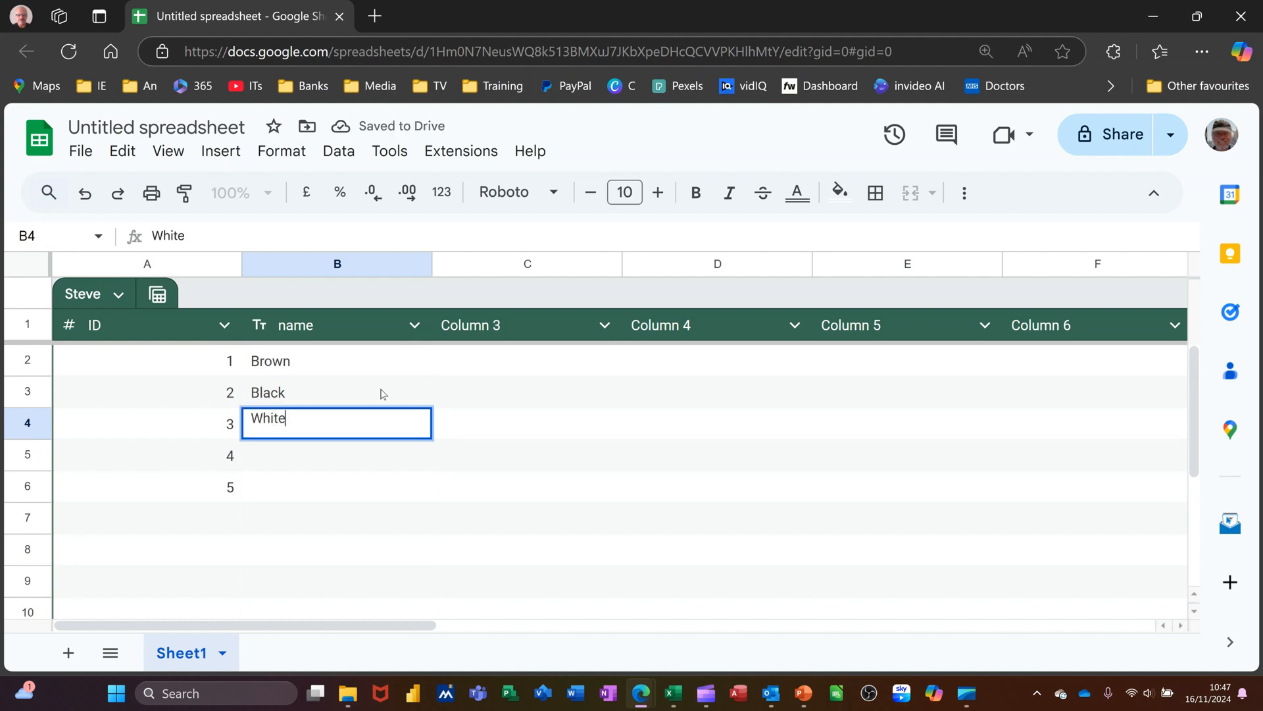
key(Return)
text(Green)
key(Return)
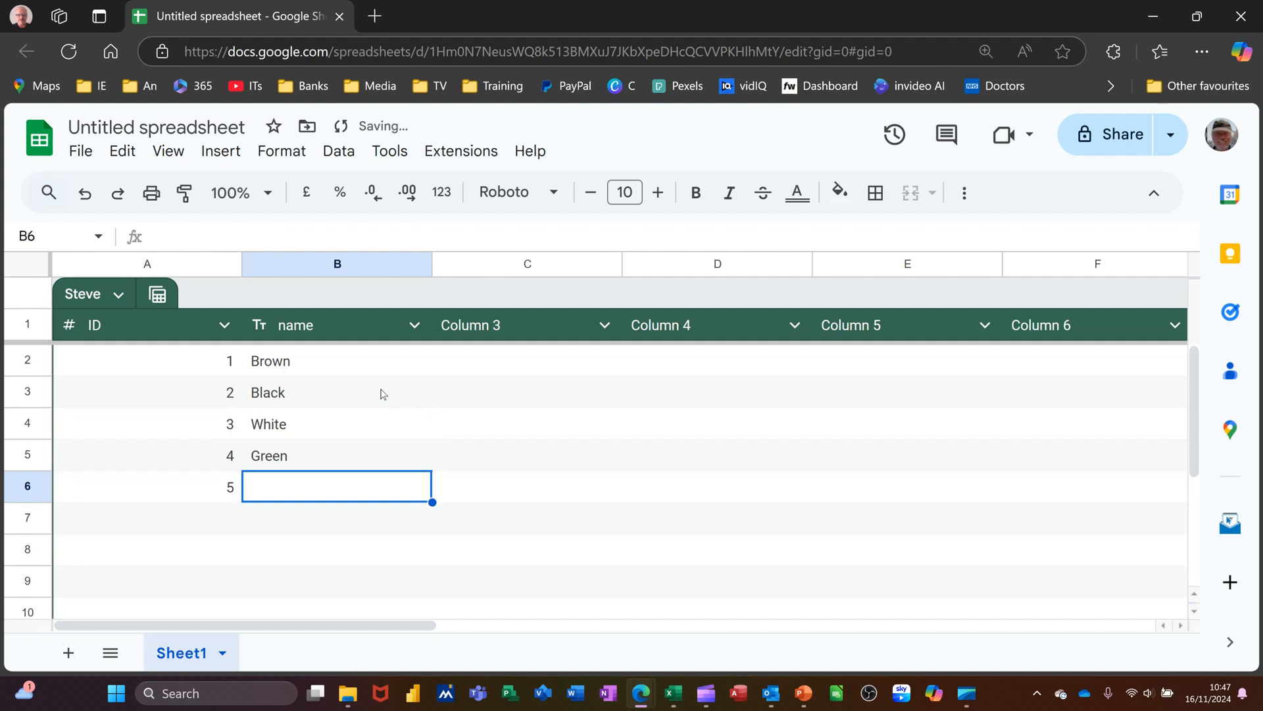
text(Smith)
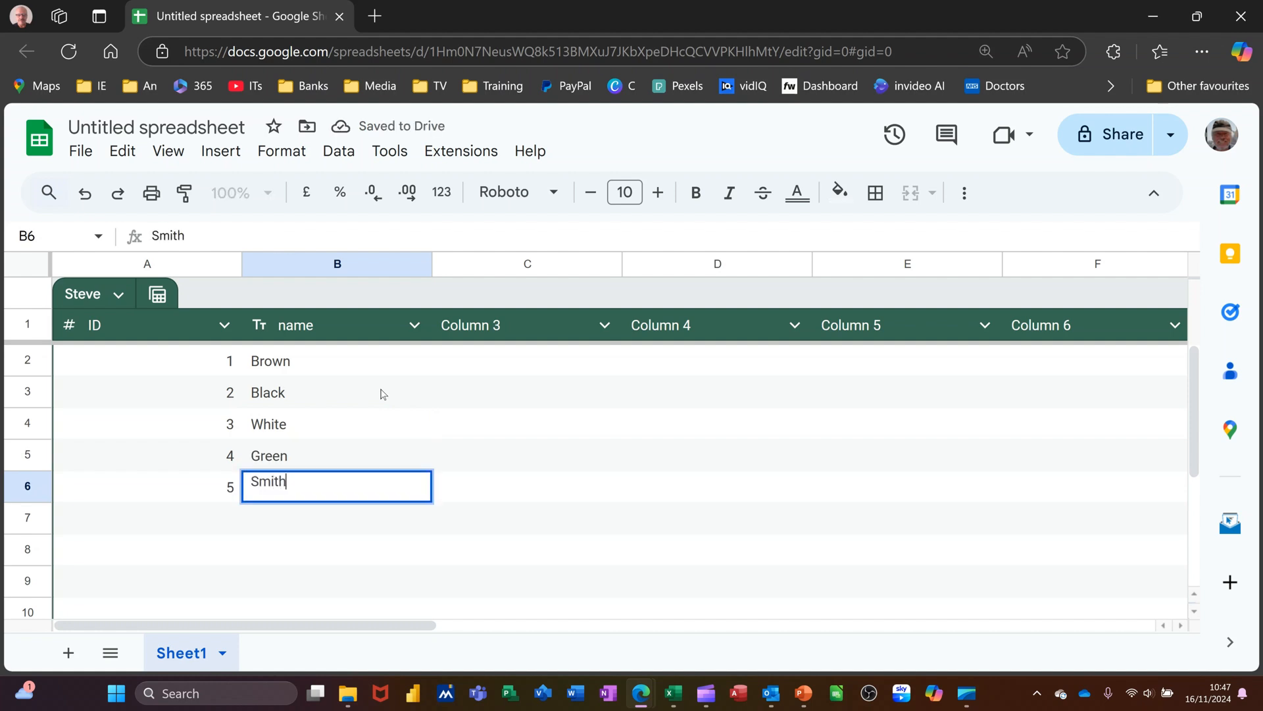
click(469, 361)
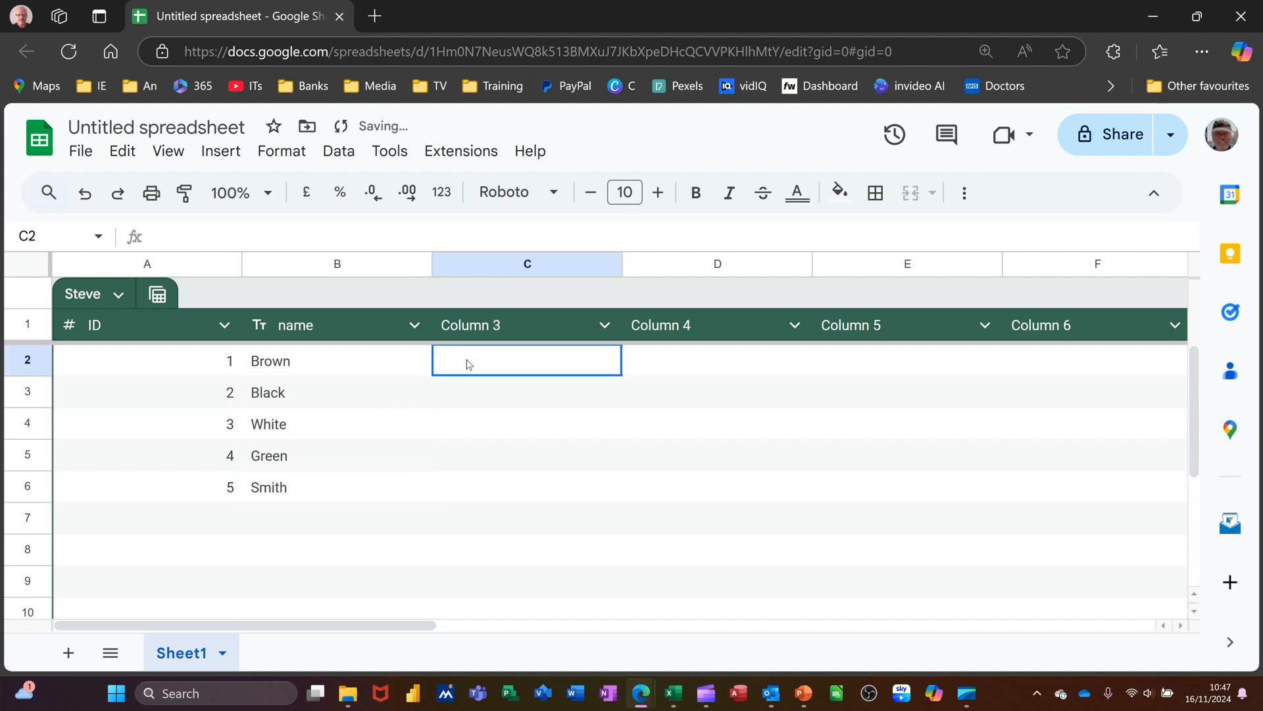
- Rename the Column 3 header in cell C1 as "DOB"
click(510, 332)
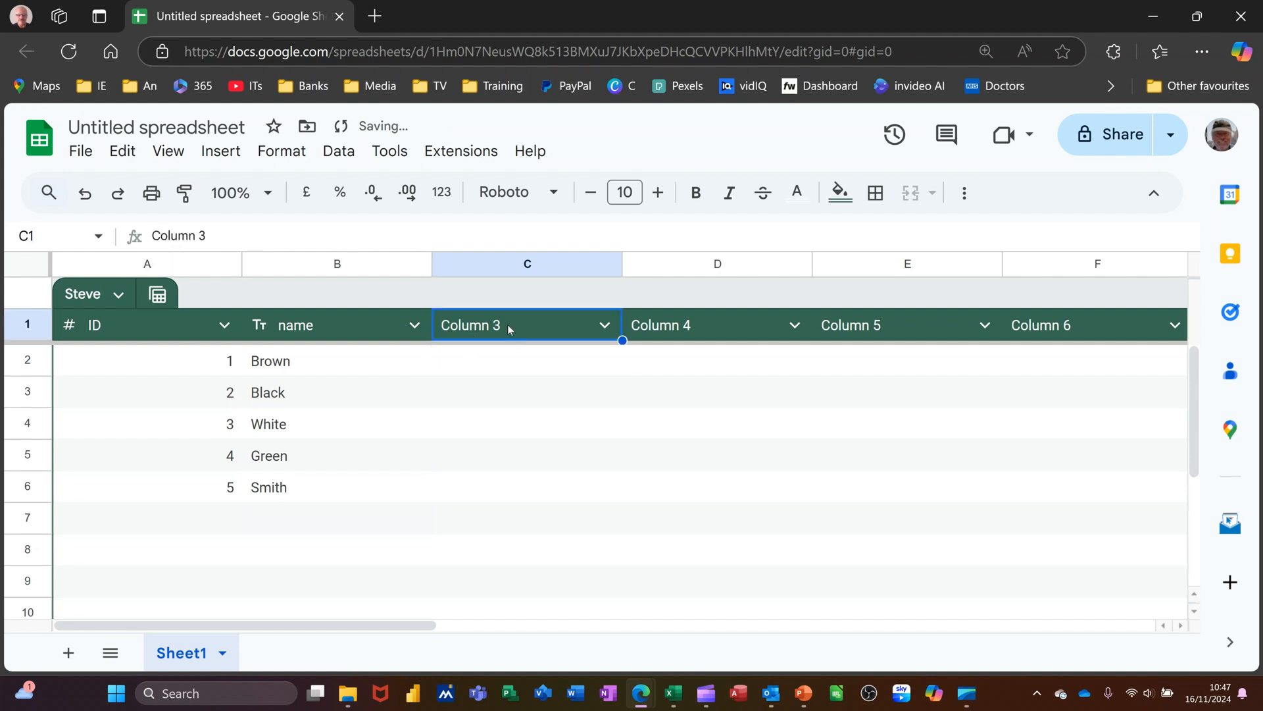
double_click(509, 329)
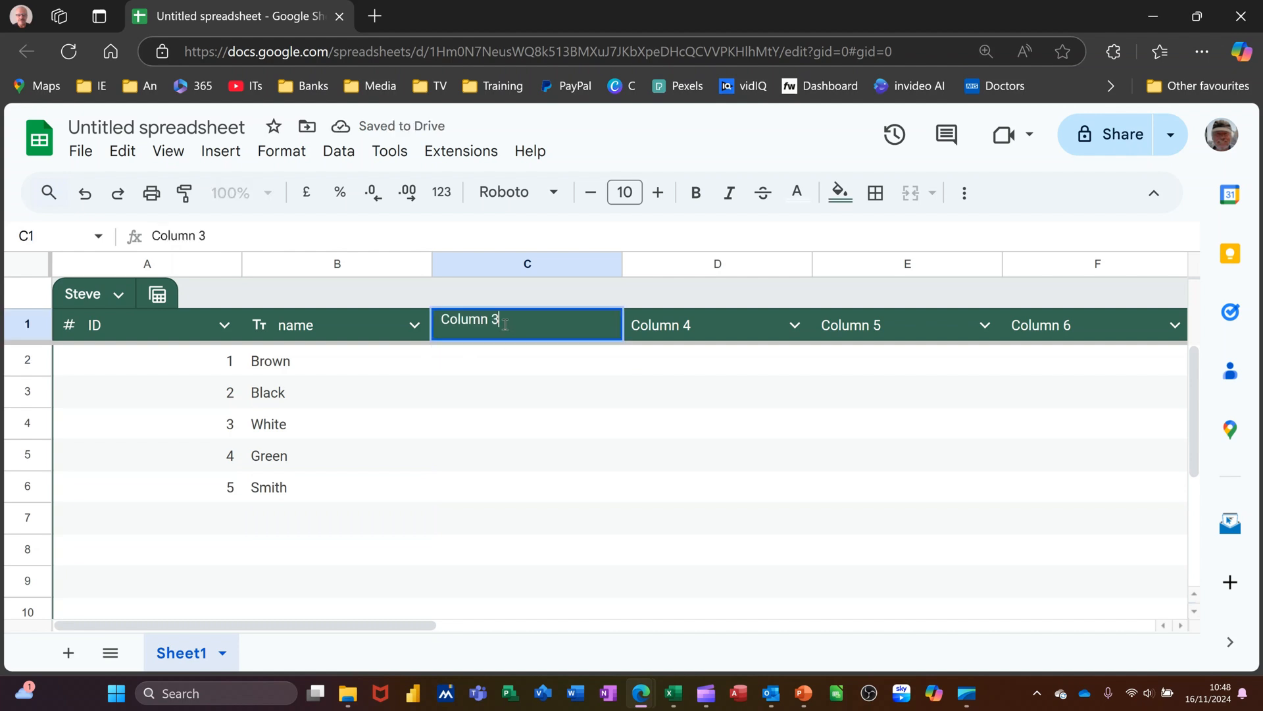
drag(505, 324, 439, 323)
text(DOB)
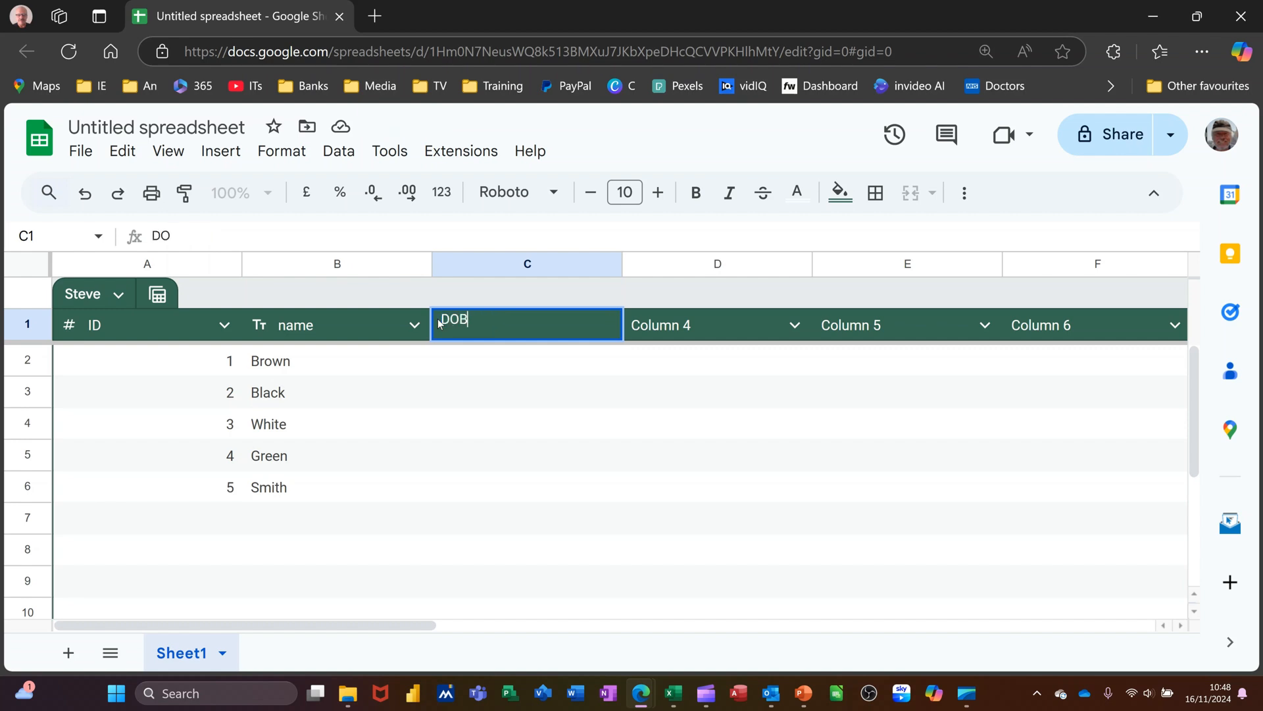
key(Return)
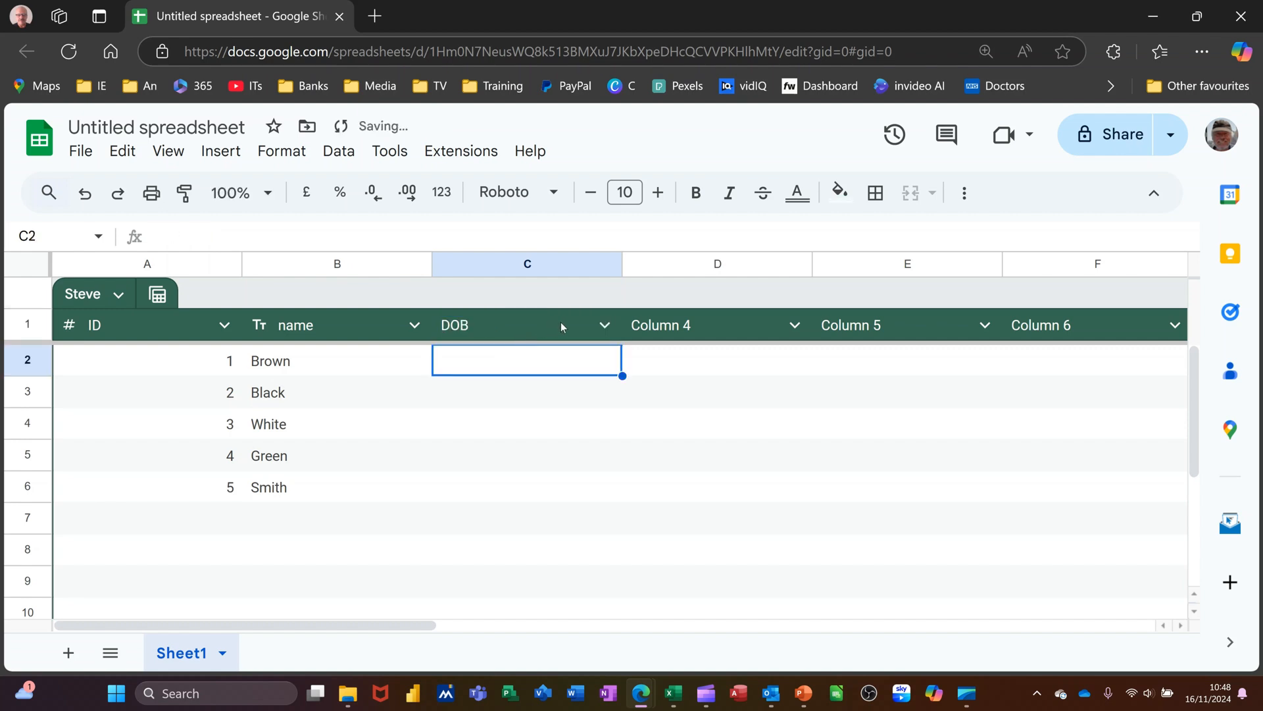
- Set the column type of the DOB column to Date
click(602, 325)
mouse_move(741, 365)
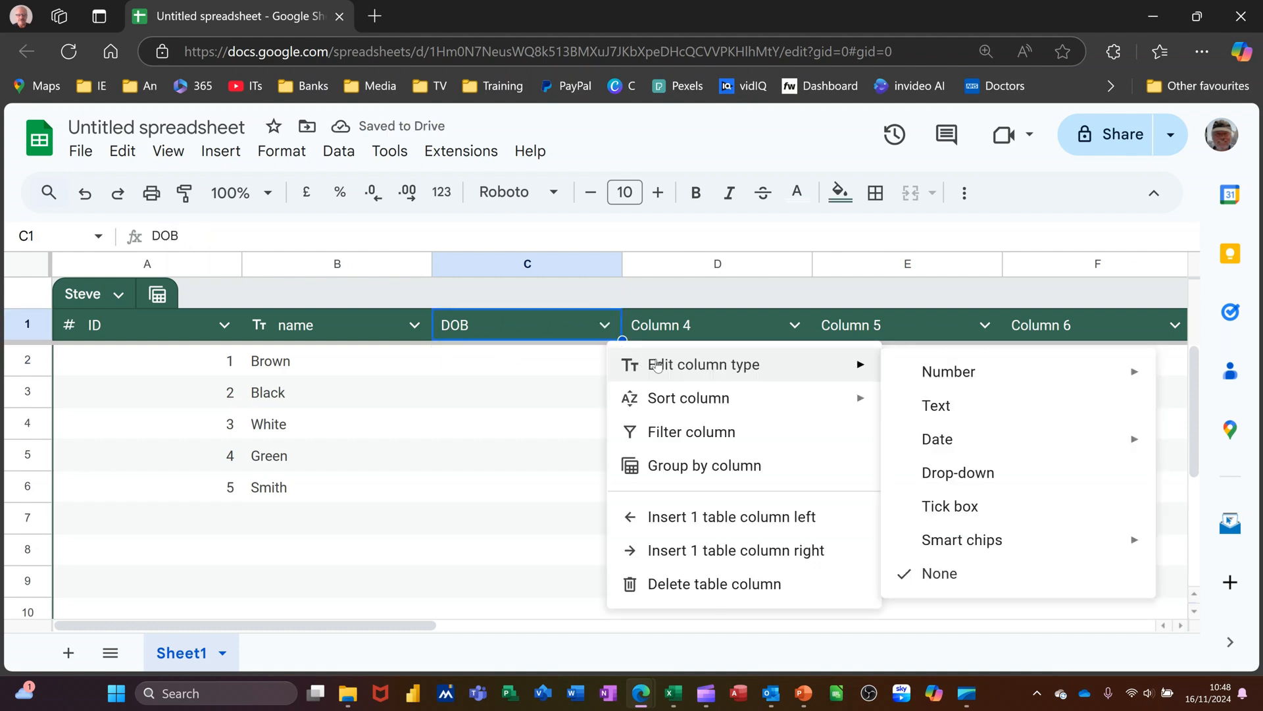
mouse_move(924, 440)
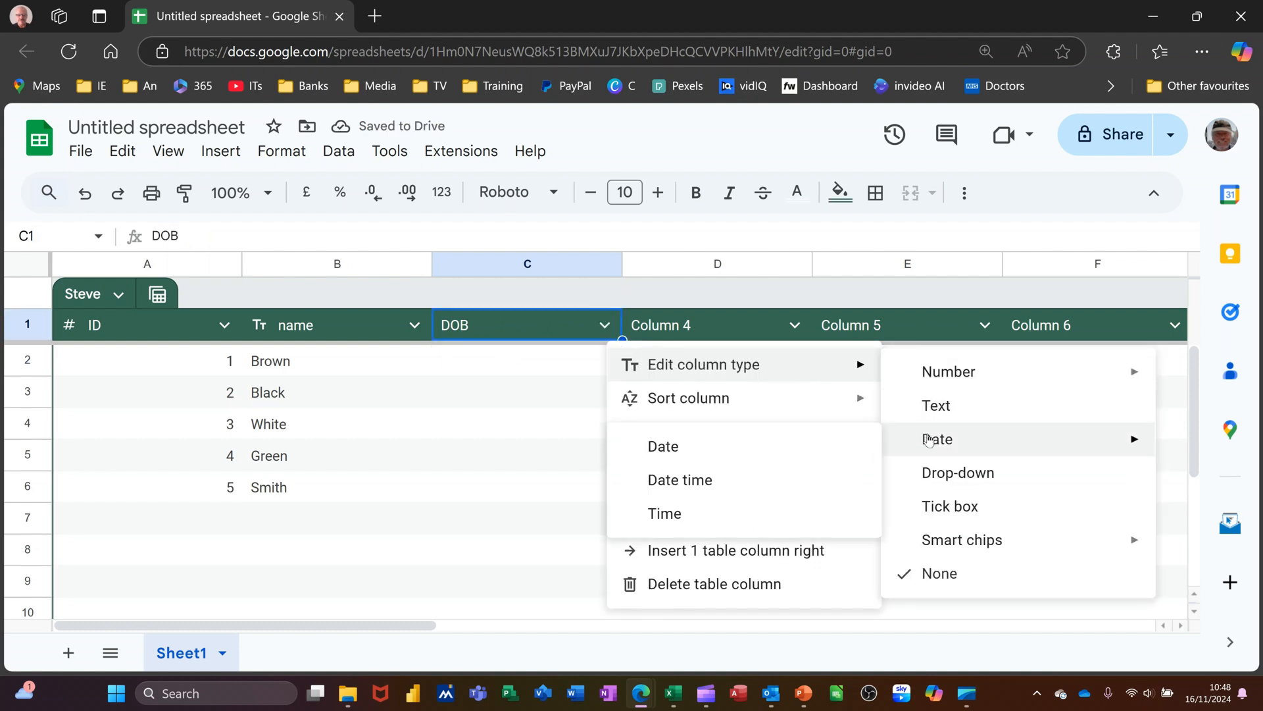
click(725, 454)
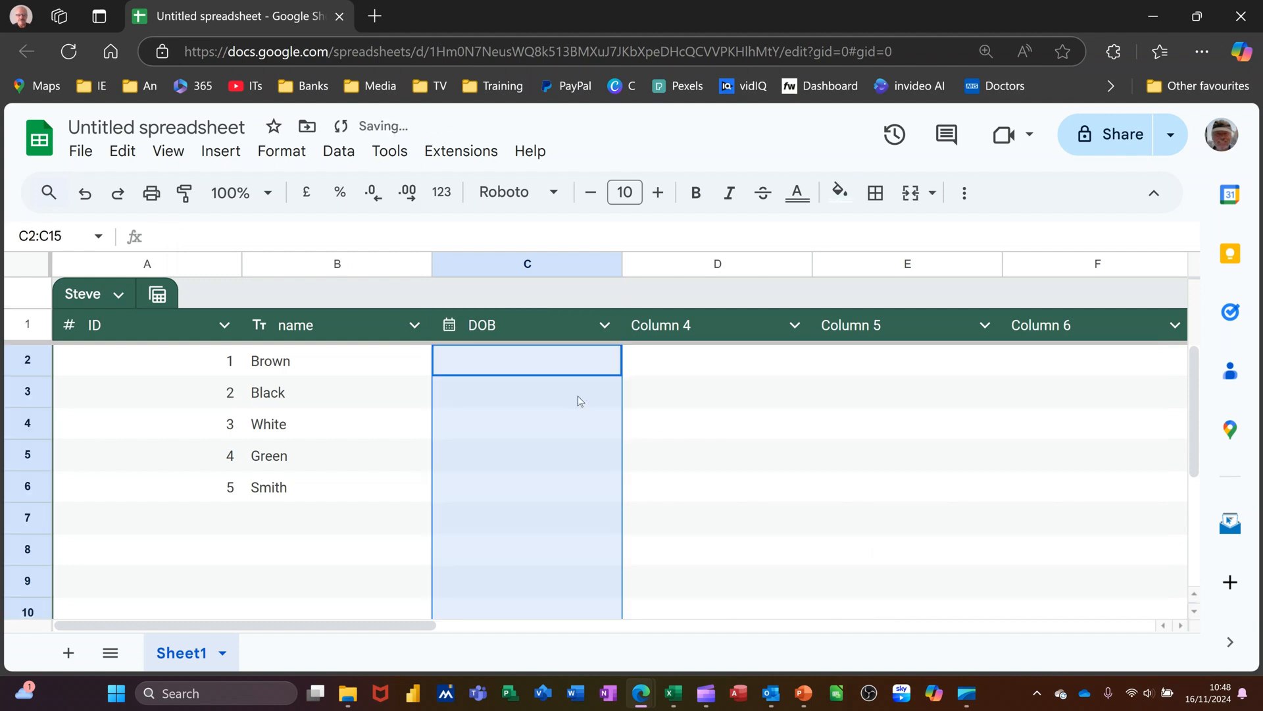
- Enter today's date in cell C2 and a date of birth in cell C3 of the DOB column
click(472, 365)
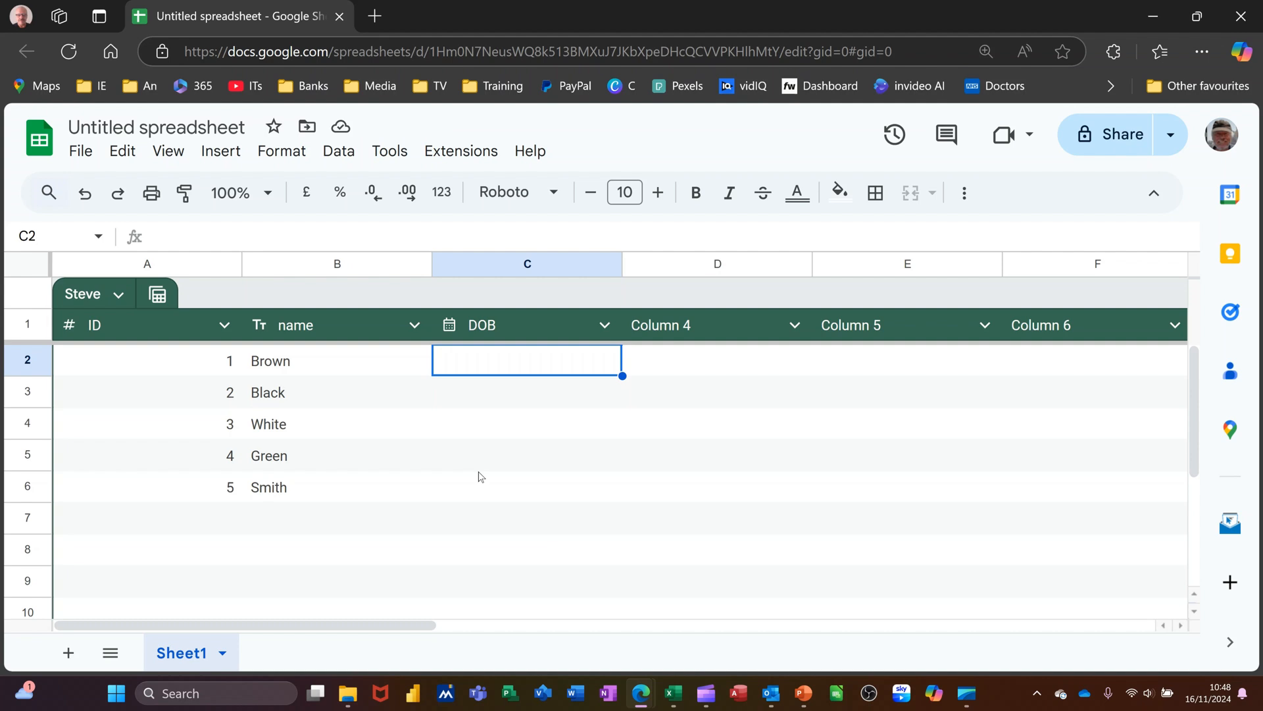
key(ctrl+semicolon)
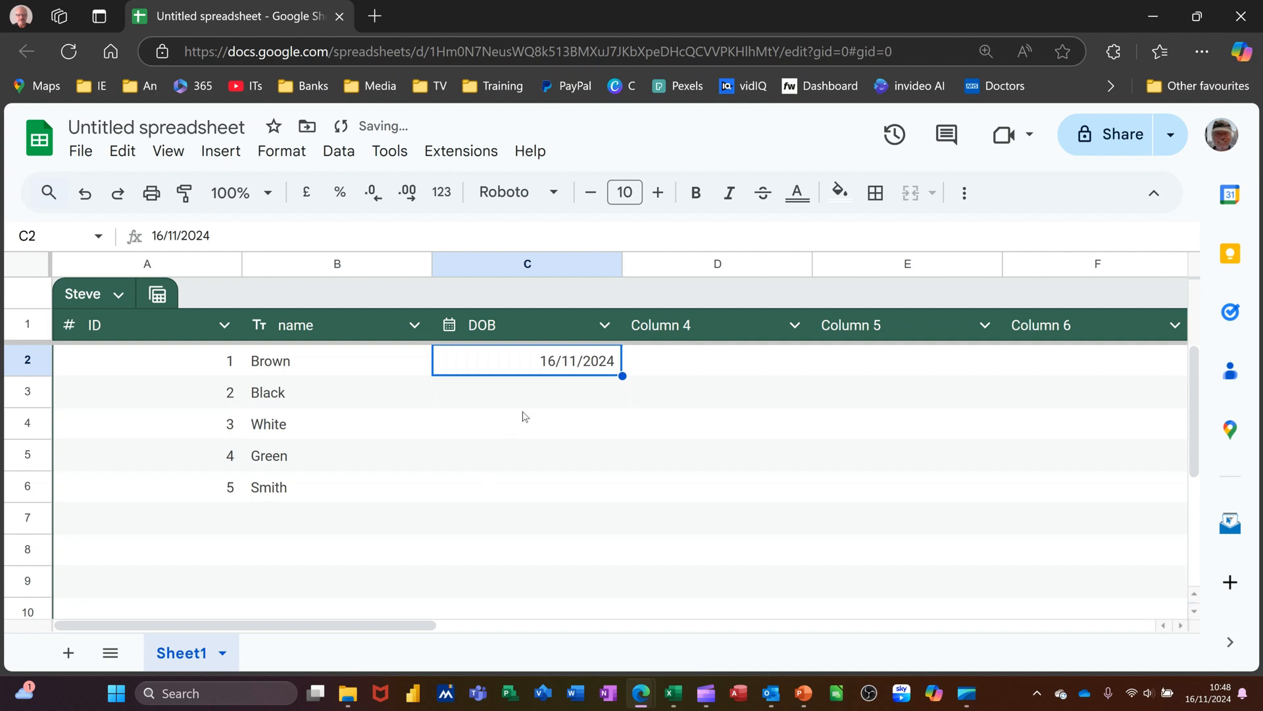
click(543, 397)
text(211)
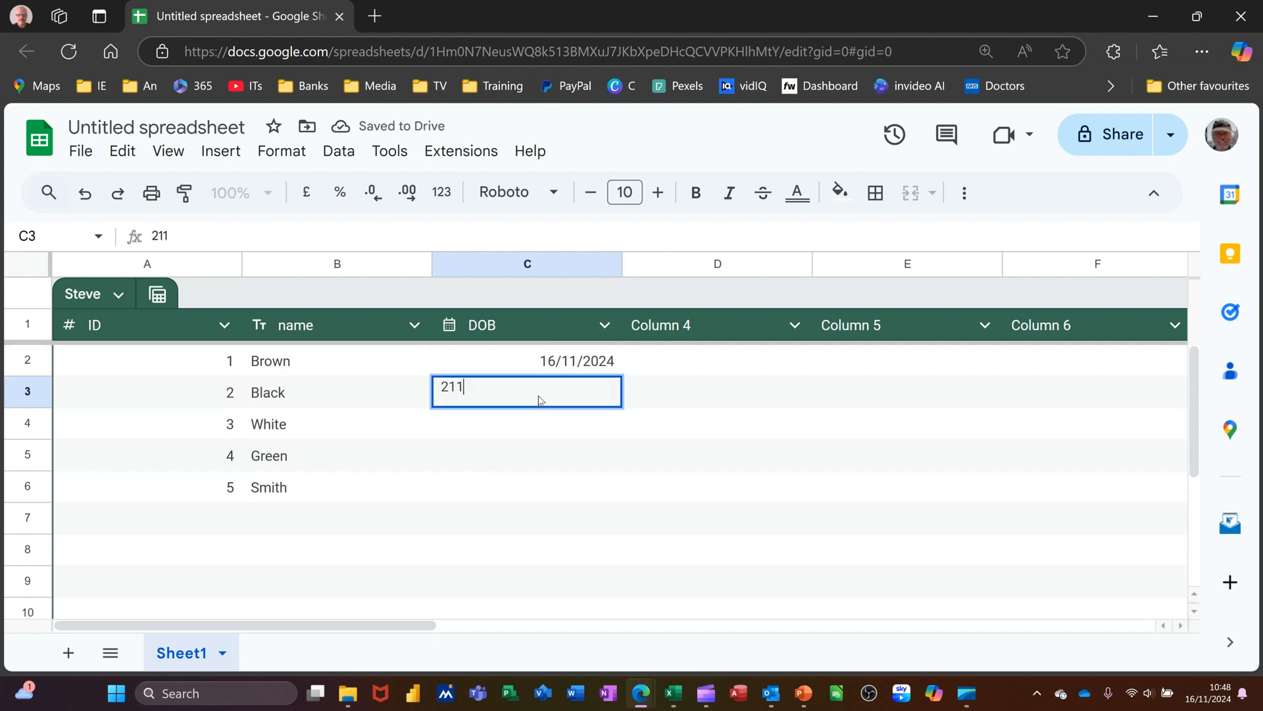
key(BackSpace)
text(/08/2020)
key(Return)
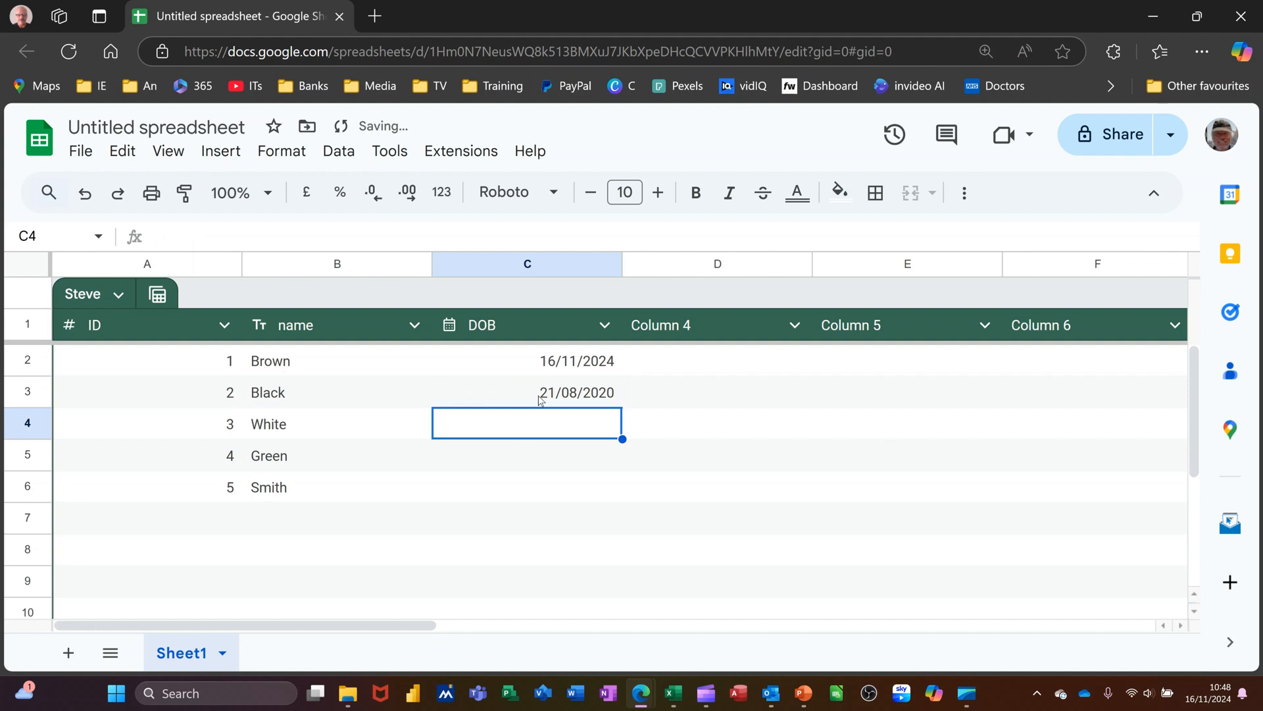
- Fill in a date of birth for IDs 3, 4 and 5 in the DOB column, cells C4 to C6
text(1/1/24)
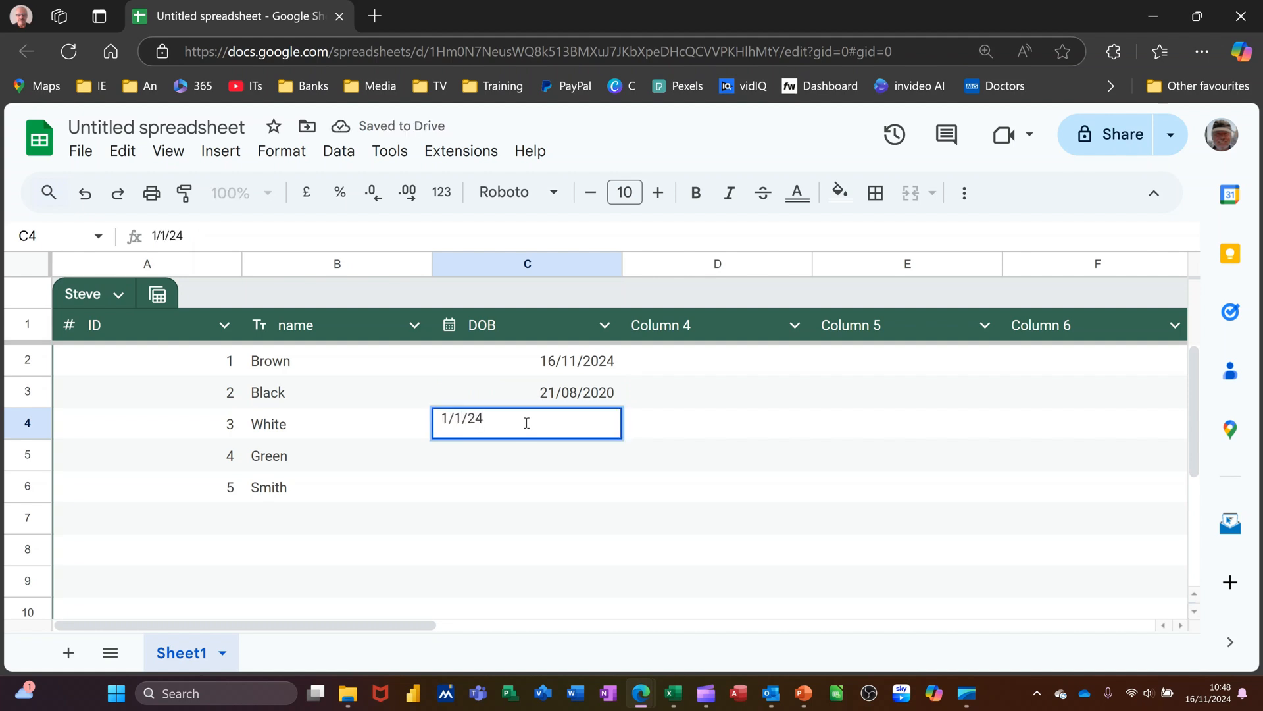
key(Return)
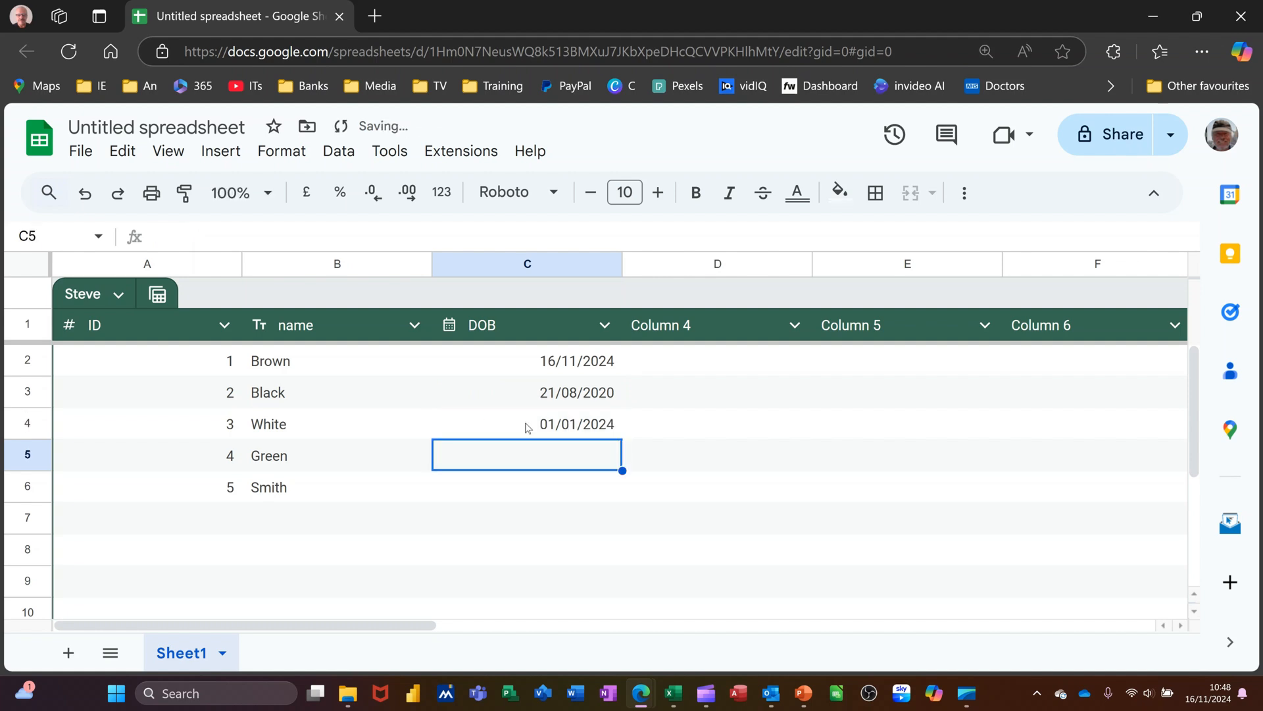
text(2/2/24)
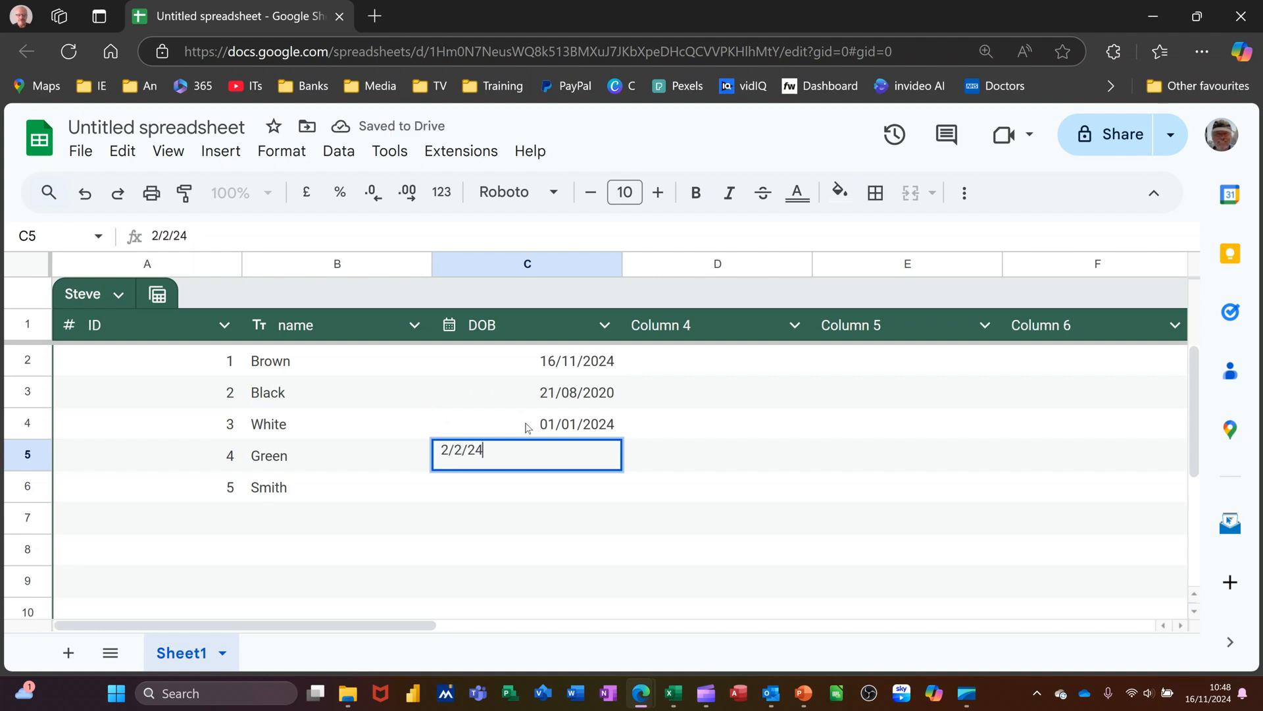
key(Return)
text(3/3/24)
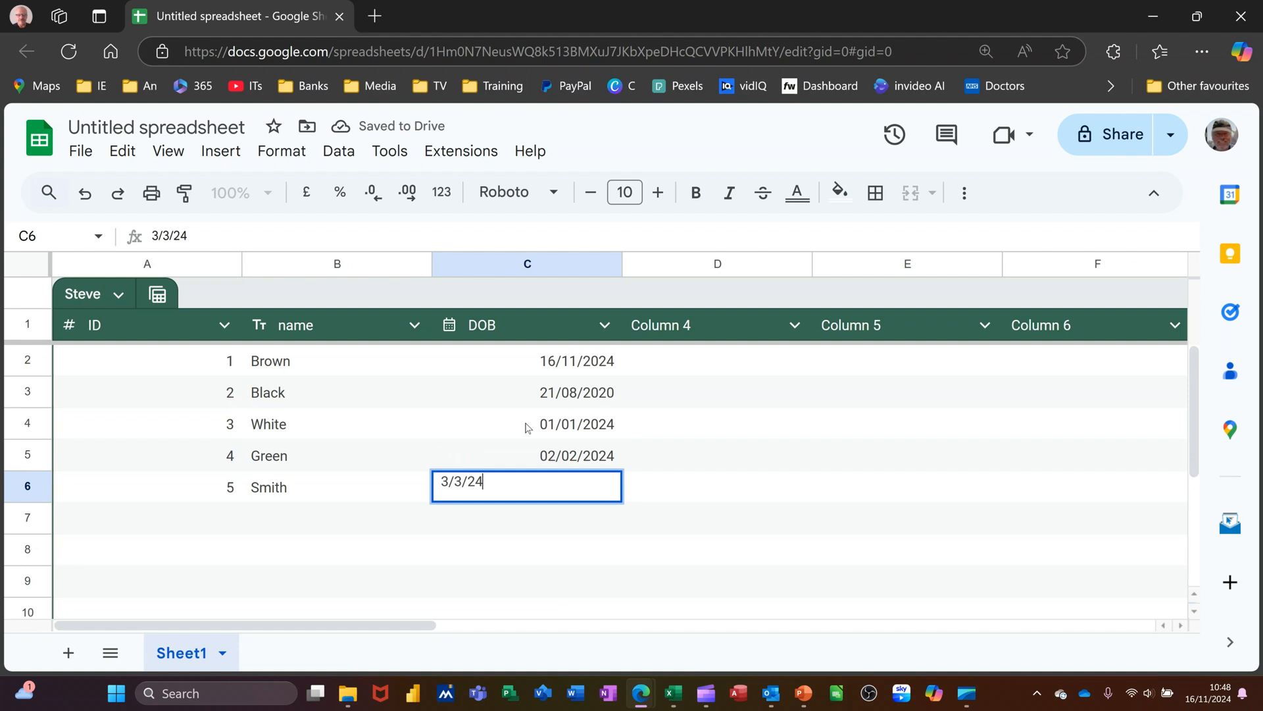
key(Return)
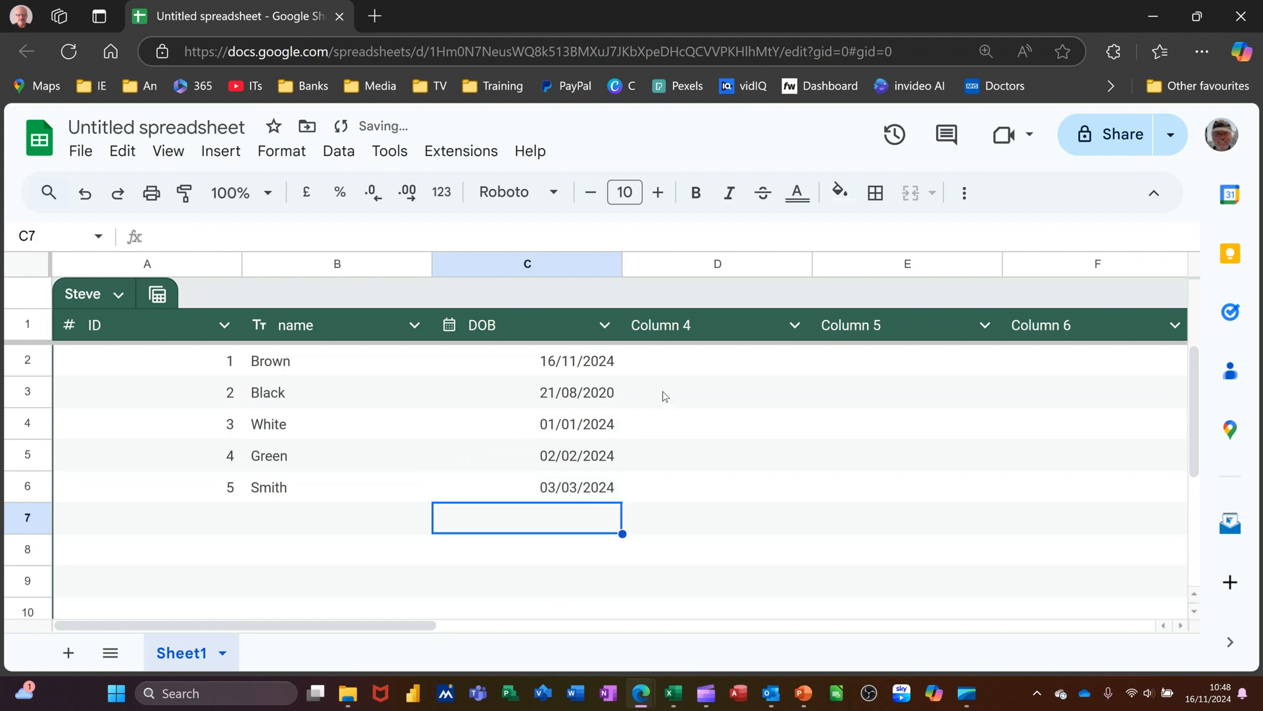
- Set the column type of Column 4 to Drop-down
click(795, 326)
mouse_move(848, 372)
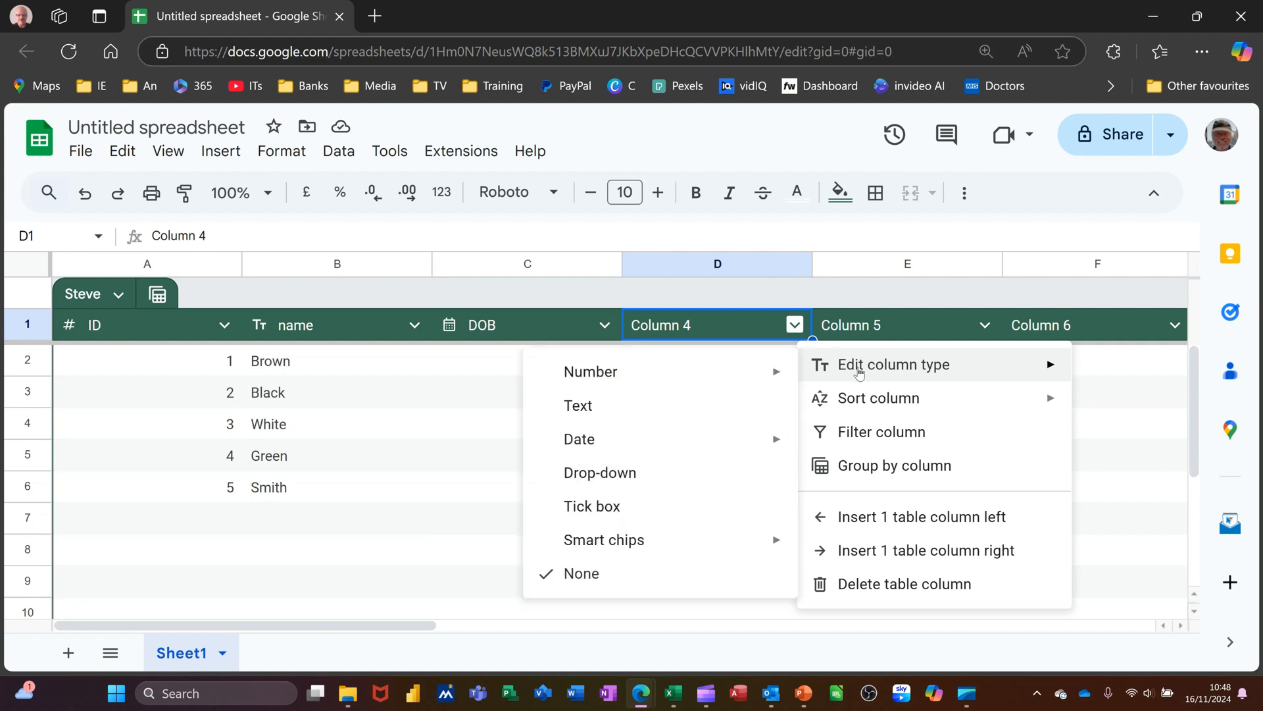
click(631, 484)
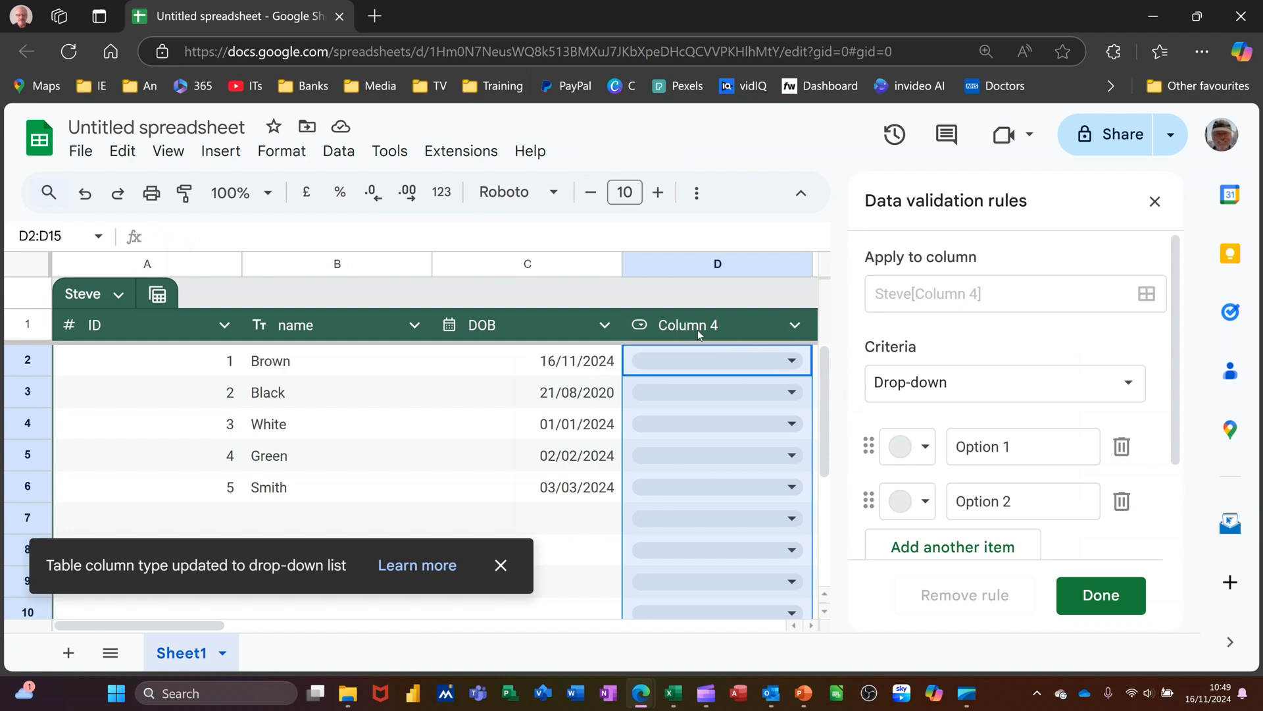
- Define three drop-down options for Column 4: Excel, Access and Word
drag(1025, 447, 955, 447)
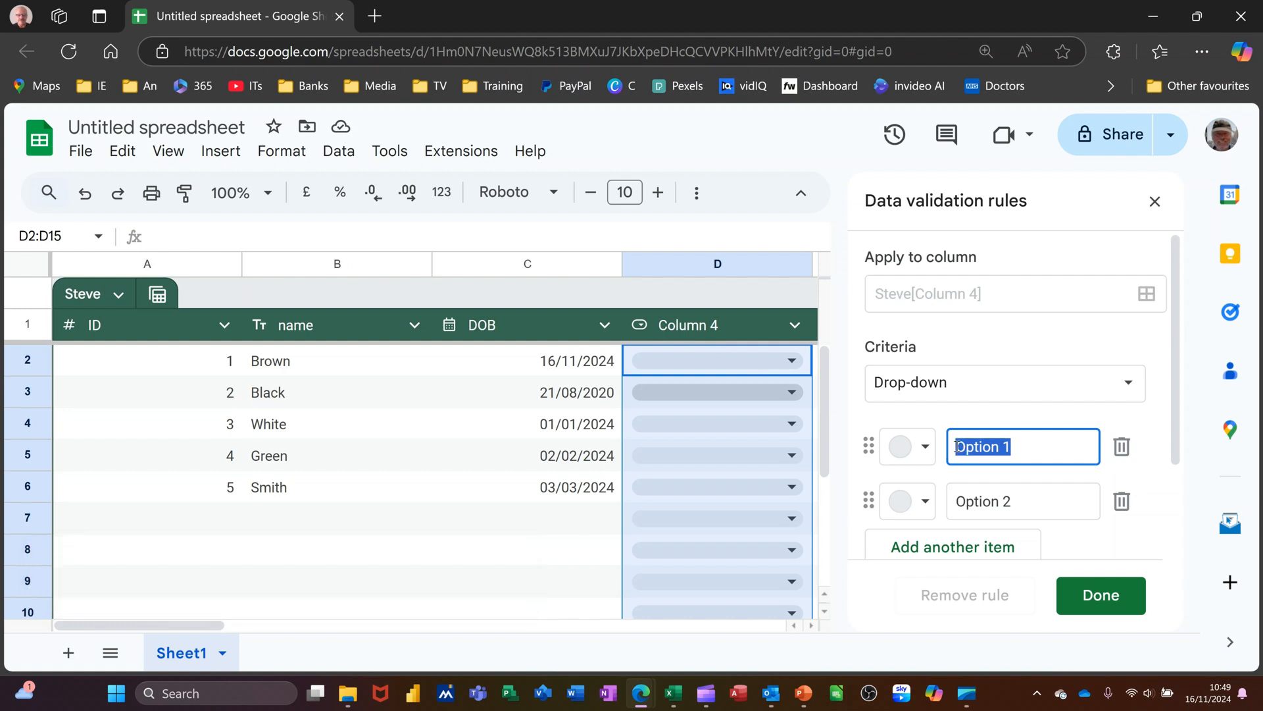
text(Exce)
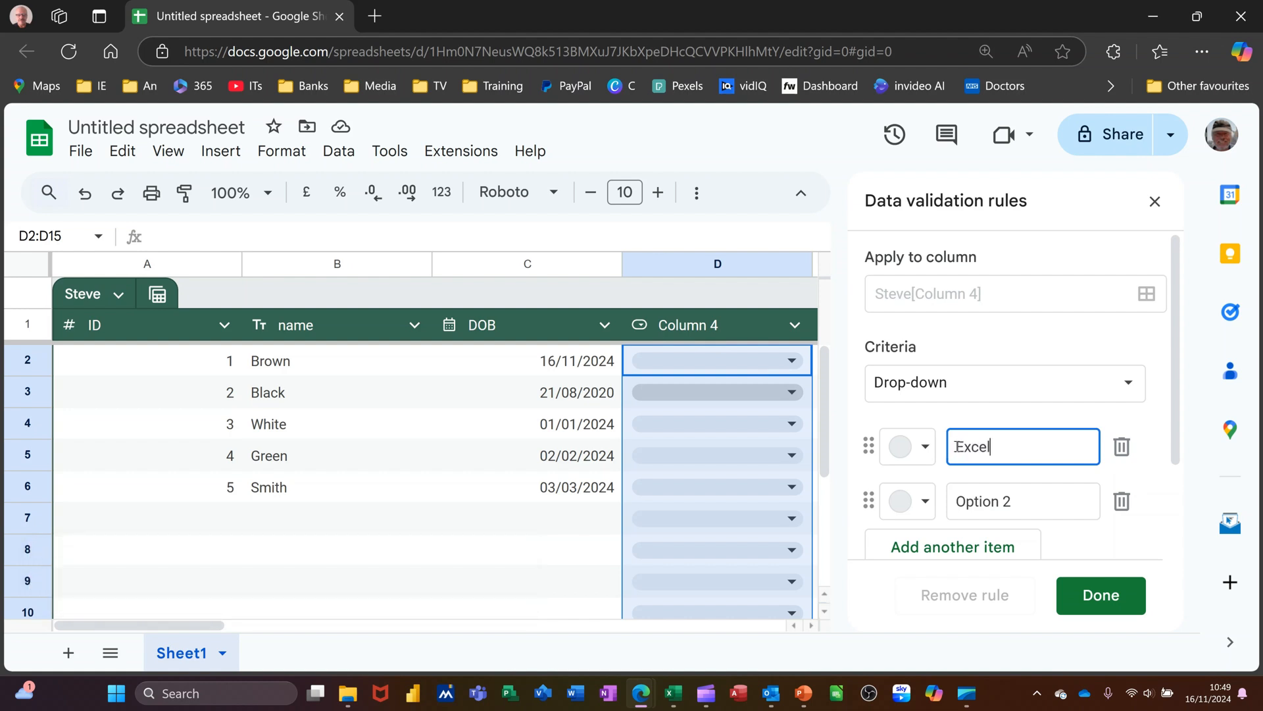
text(l)
drag(1043, 499, 955, 499)
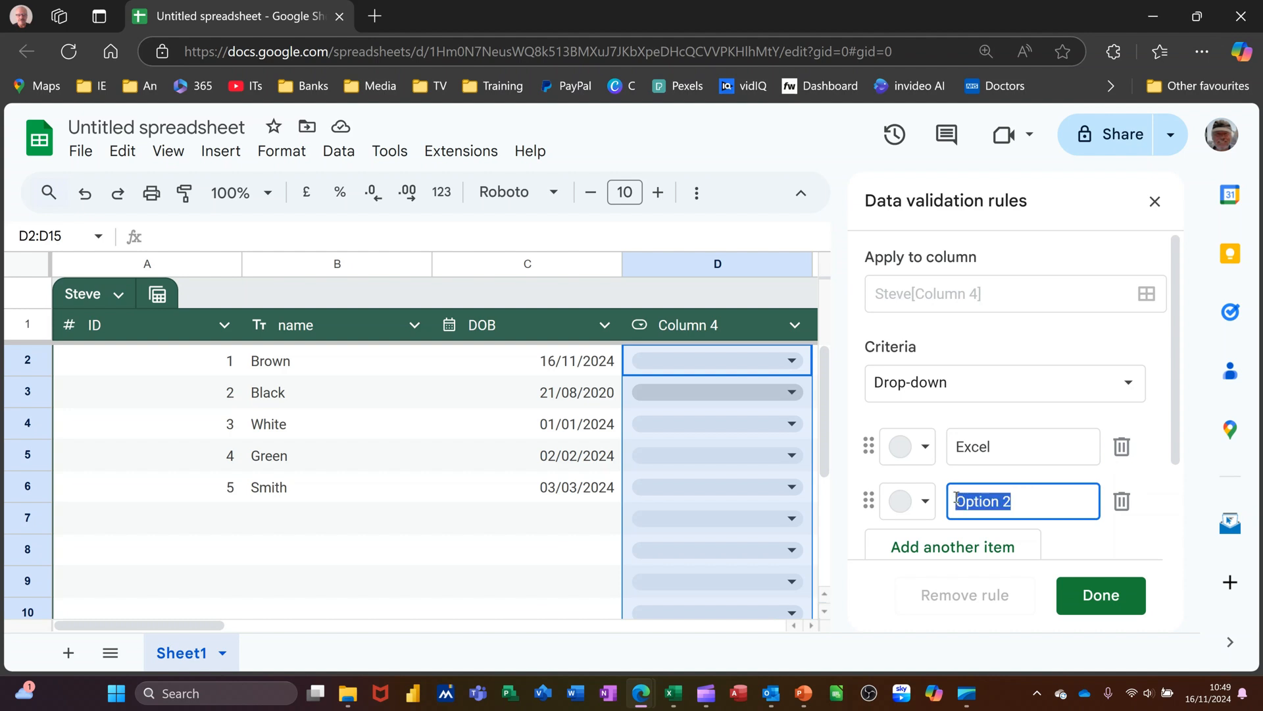
text(Access)
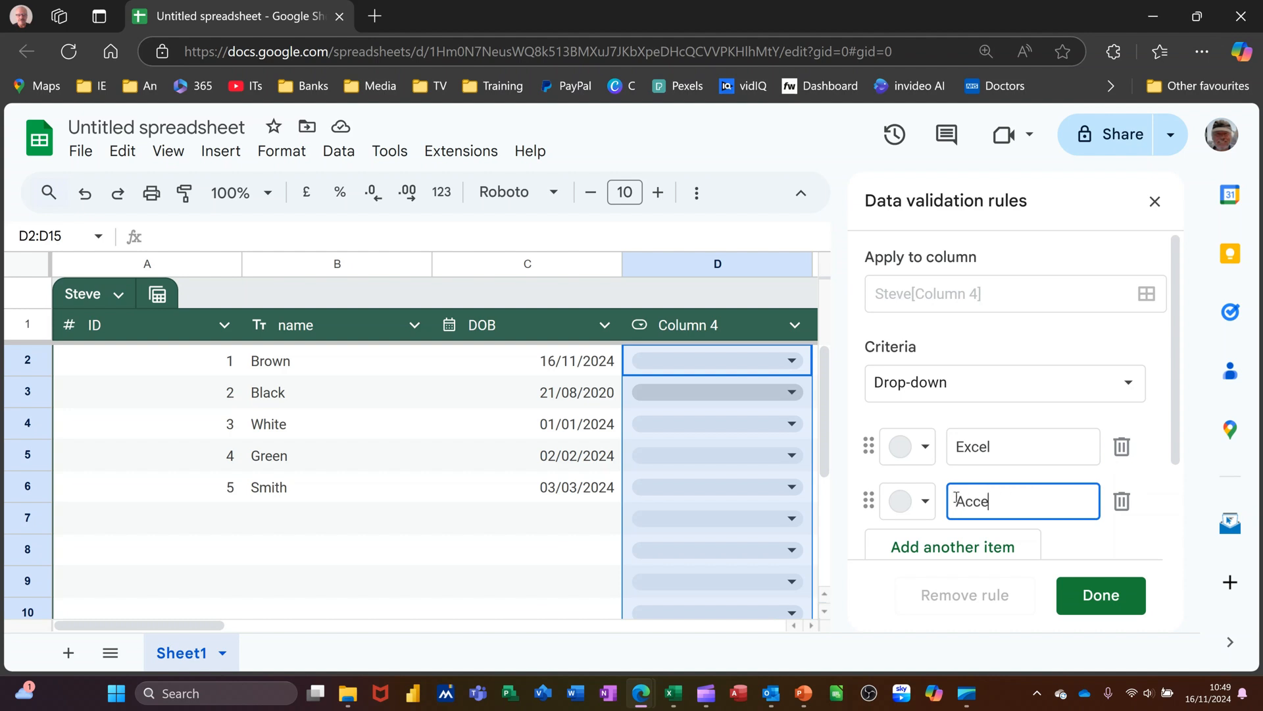
click(930, 551)
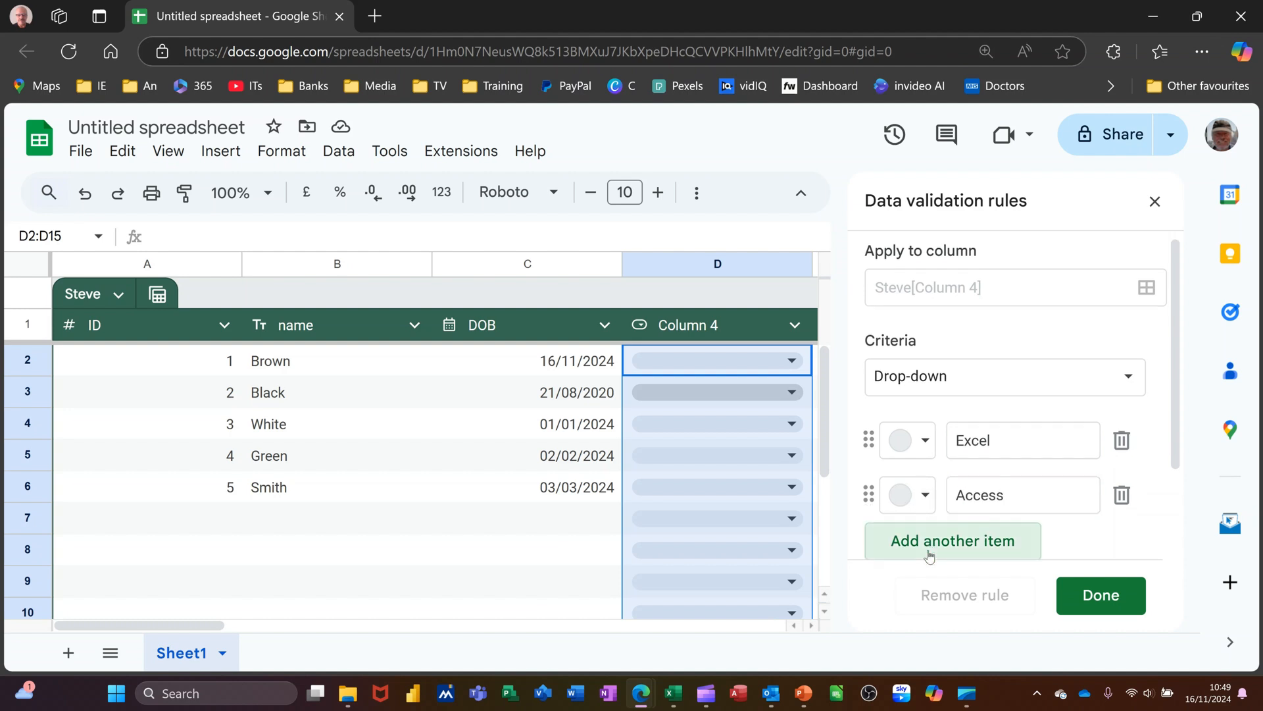
text(Word)
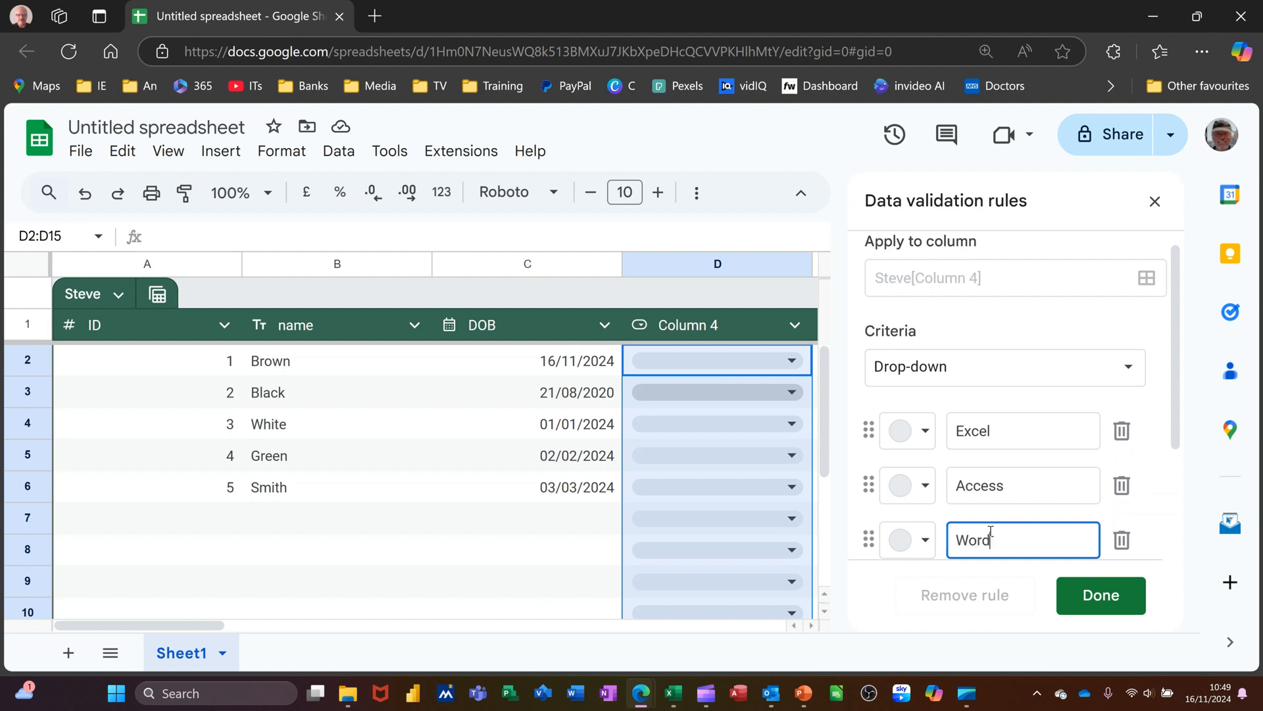
- Colour the drop-down options dark red for Excel, light orange for Access and dark blue for Word, and save the rule
click(924, 432)
click(949, 249)
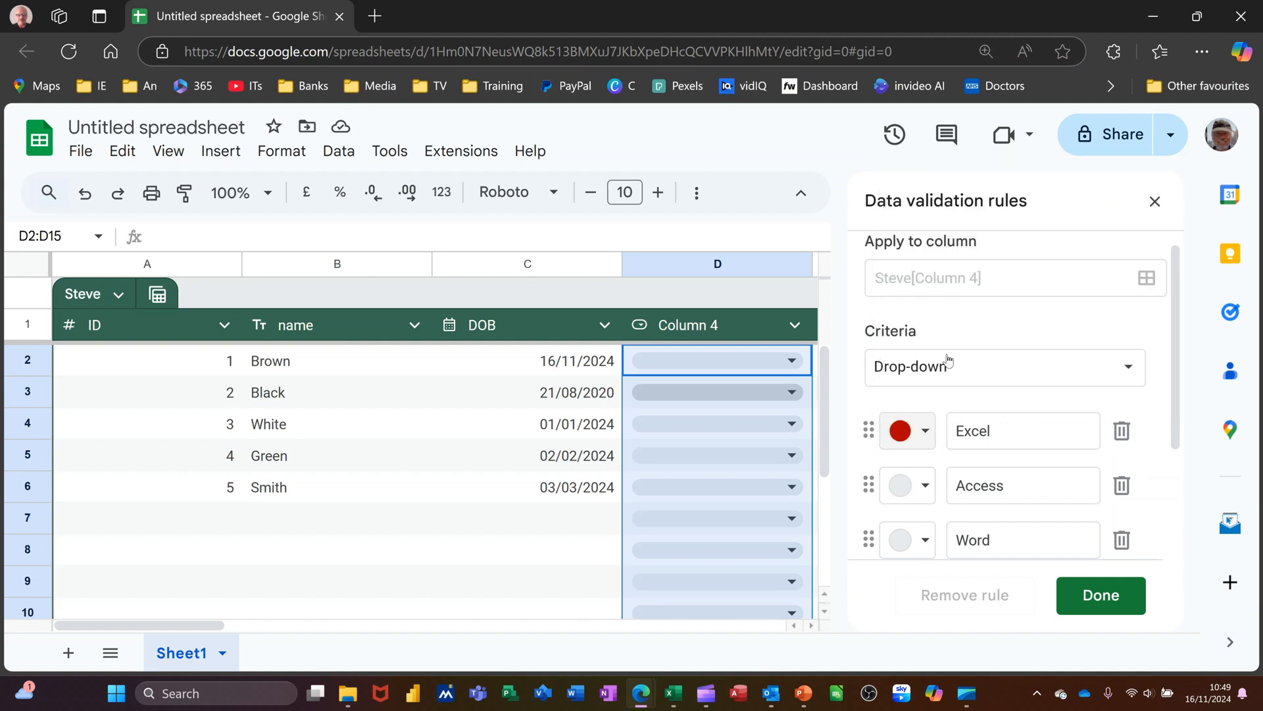
click(924, 487)
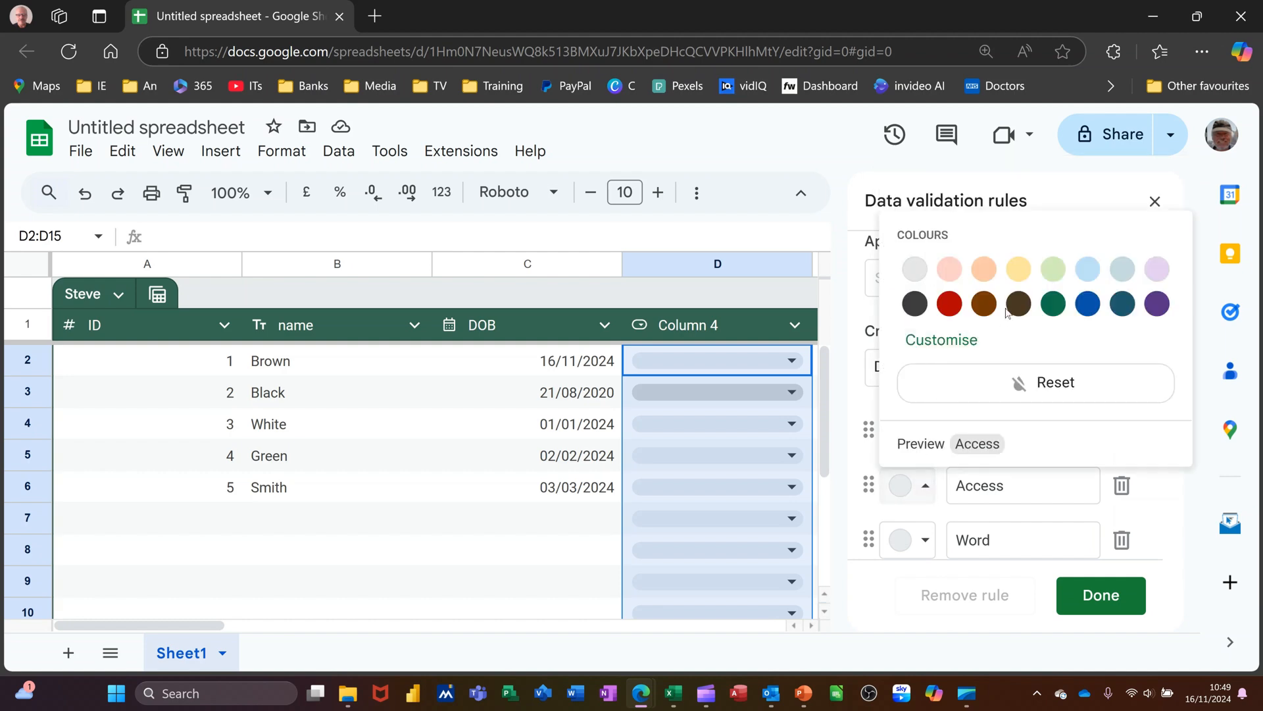
click(978, 272)
click(925, 539)
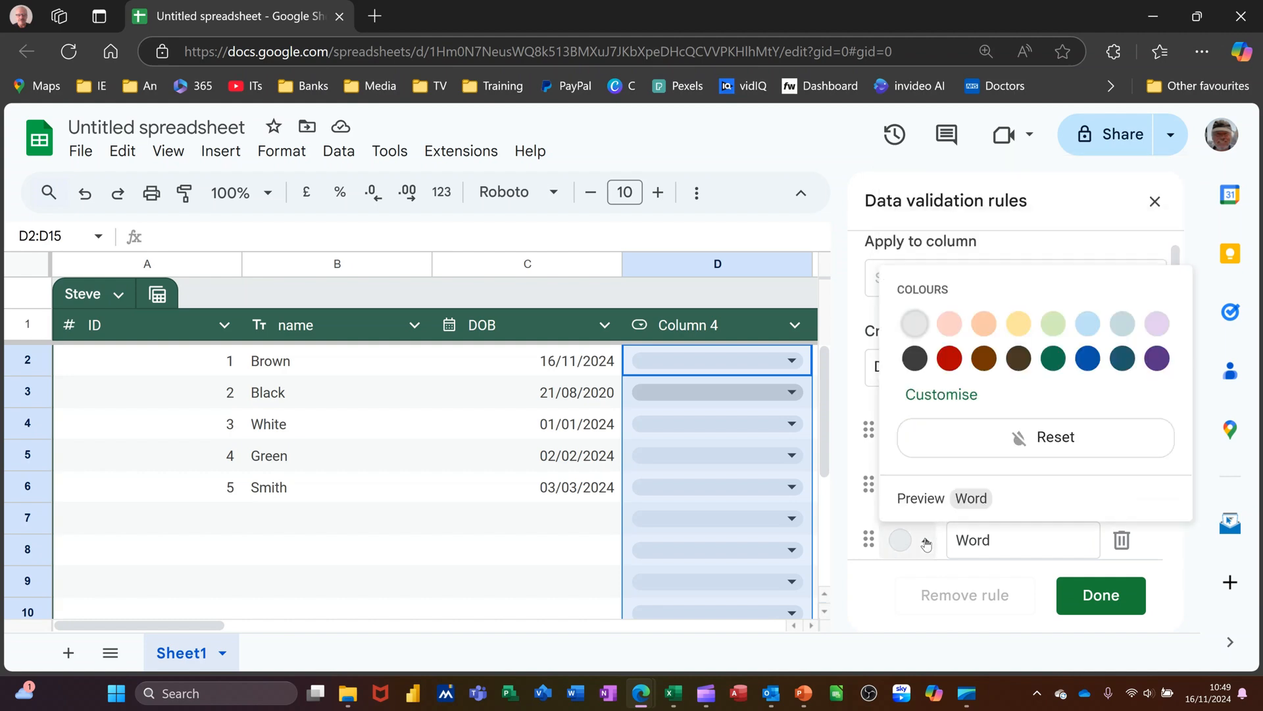
click(1088, 359)
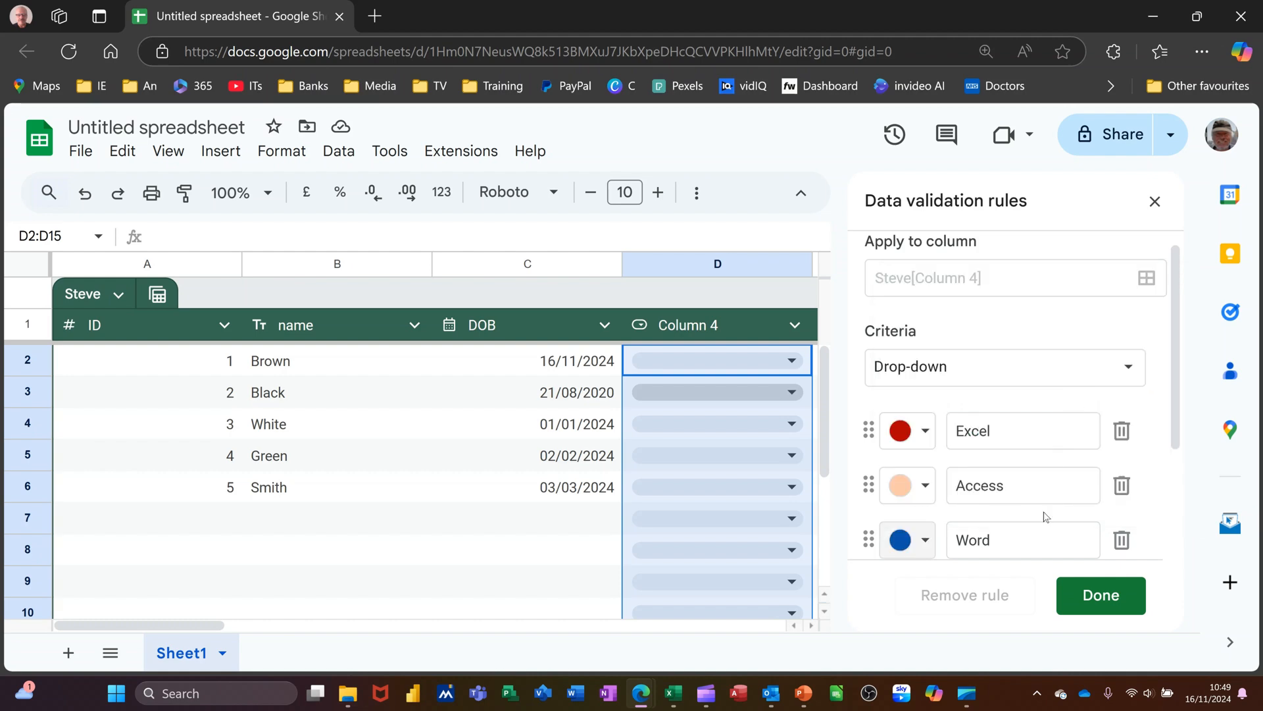
click(1091, 592)
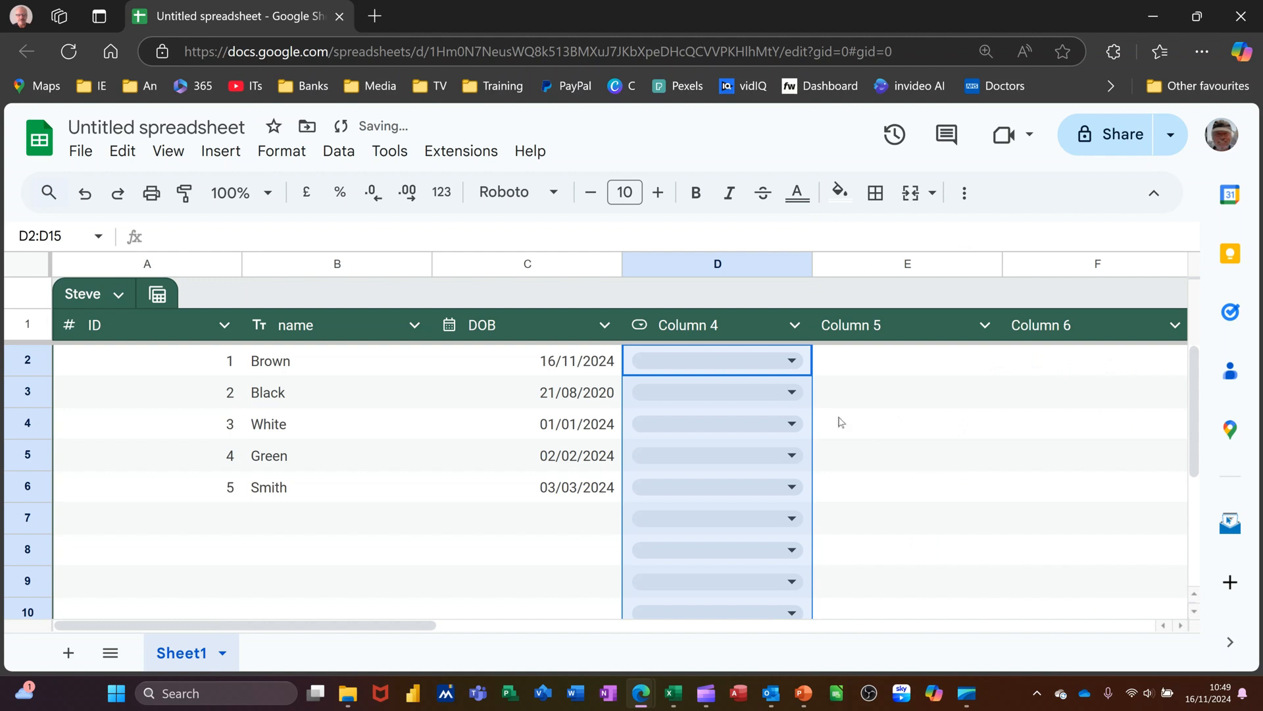
- Rename the Column 4 header in cell D1 as "Course"
click(733, 337)
double_click(733, 338)
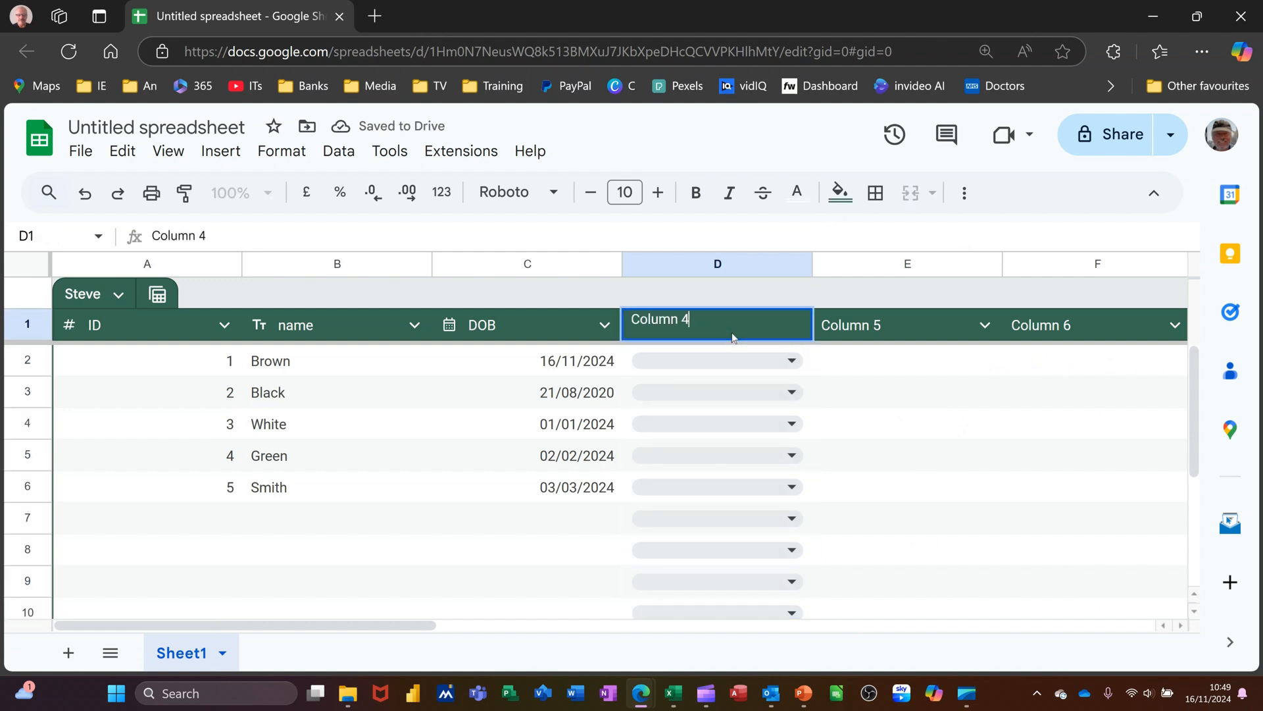
key(BackSpace)
key(BackSpace)
key(BackSpace)
key(BackSpace)
key(BackSpace)
key(BackSpace)
key(BackSpace)
key(BackSpace)
text(Course)
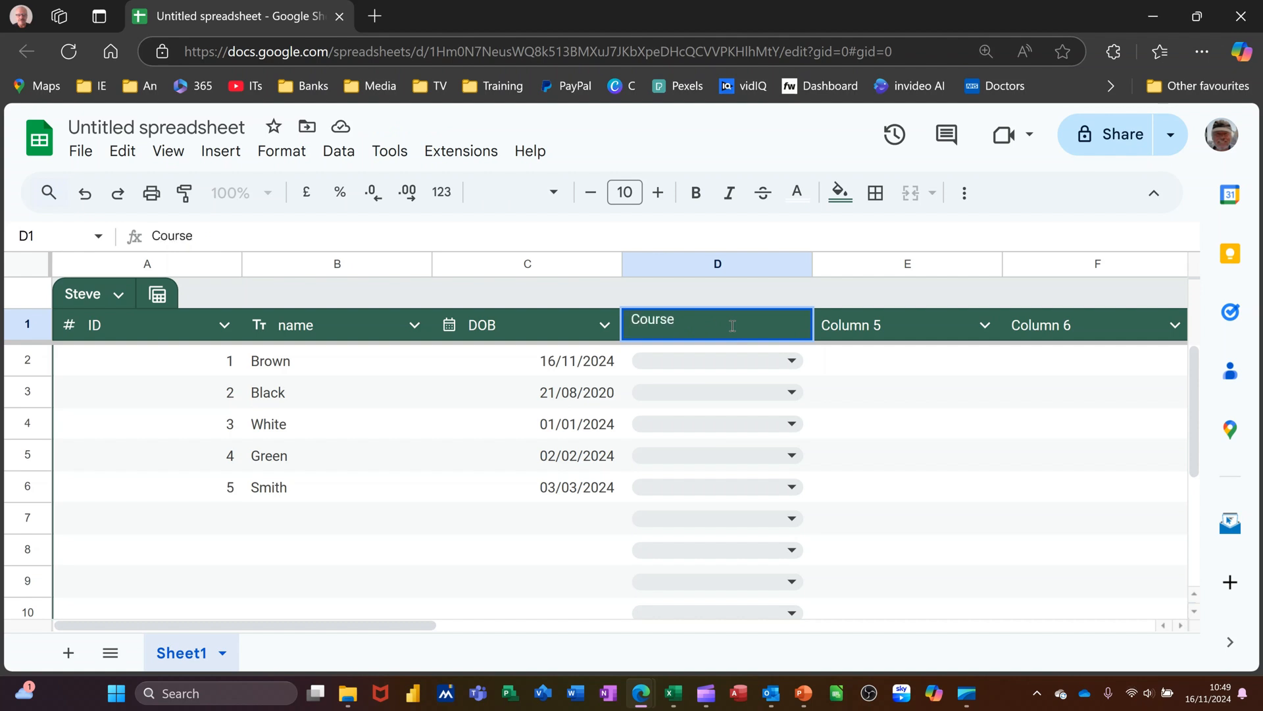
- Choose the courses Excel, Excel, Access, Word and Excel for the five rows in cells D2 to D6
click(793, 362)
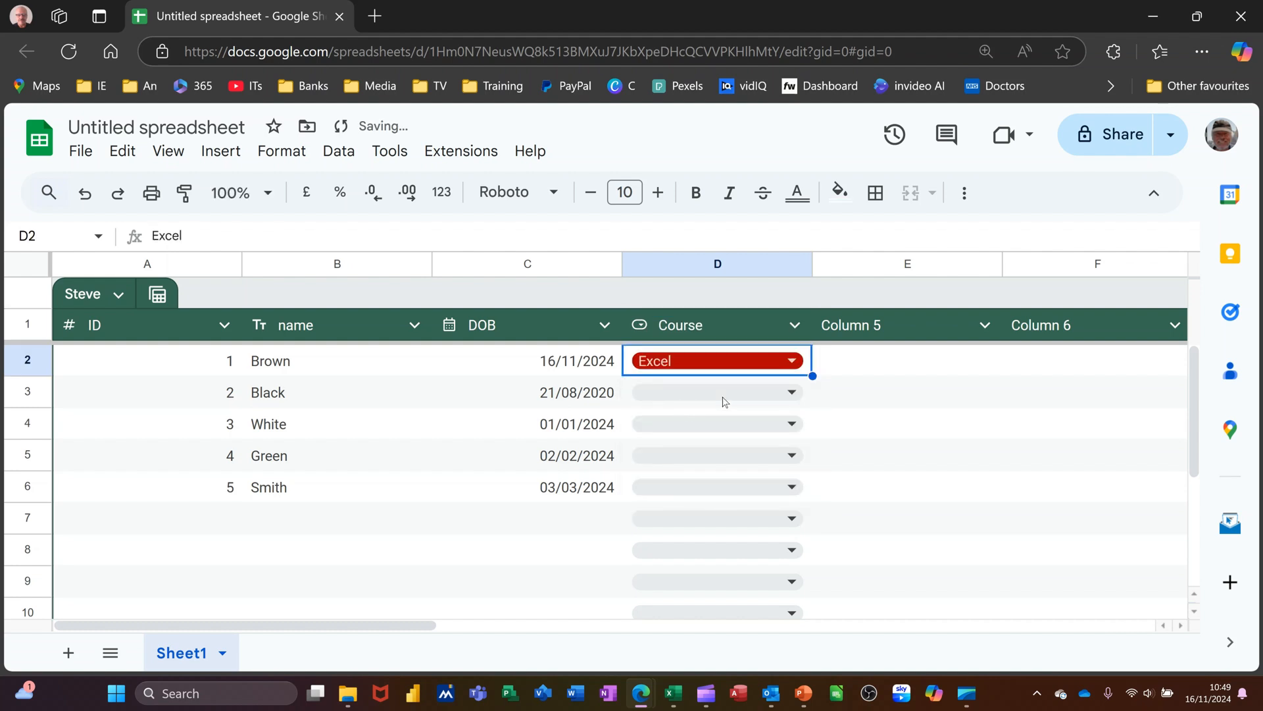
click(770, 395)
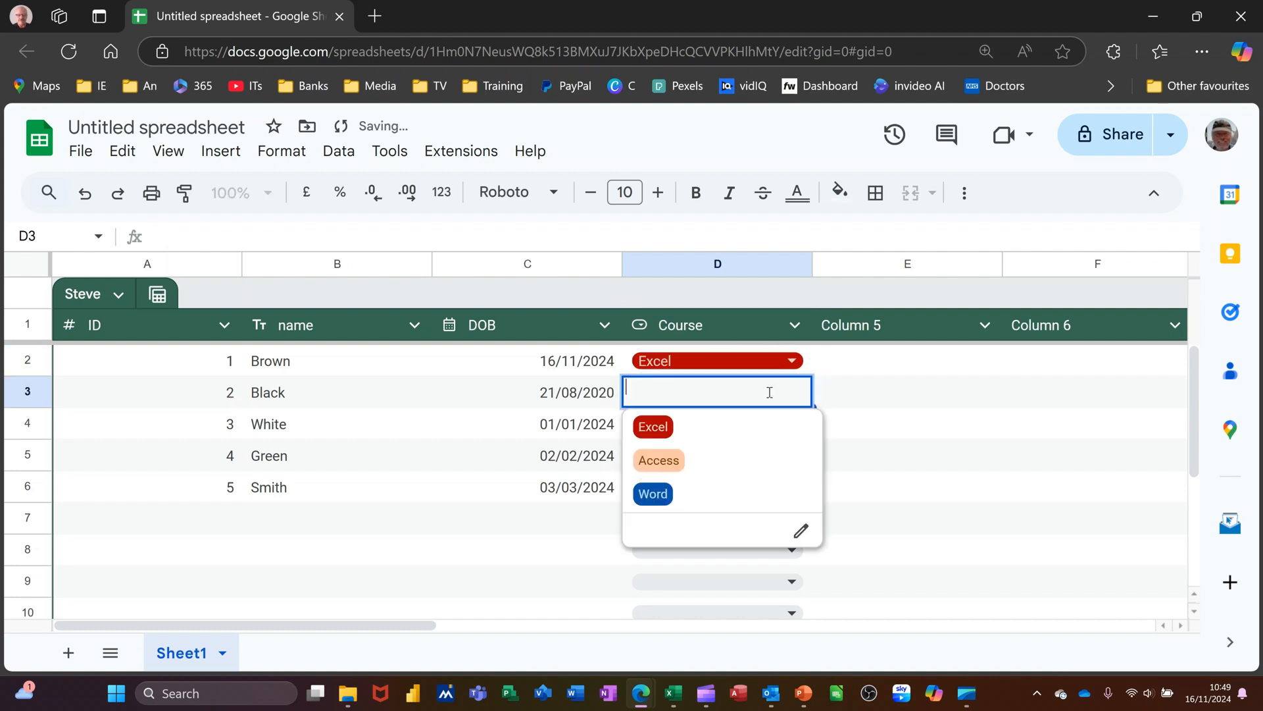
click(663, 428)
click(688, 433)
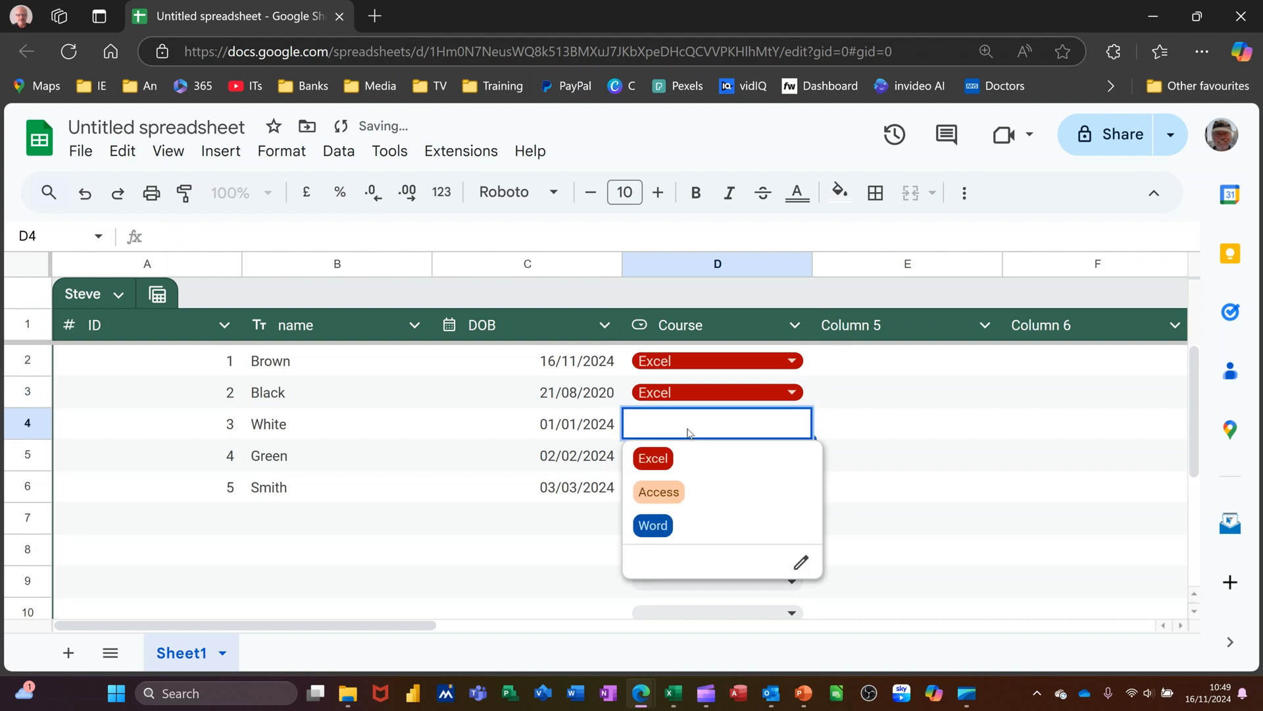
text(a)
click(682, 460)
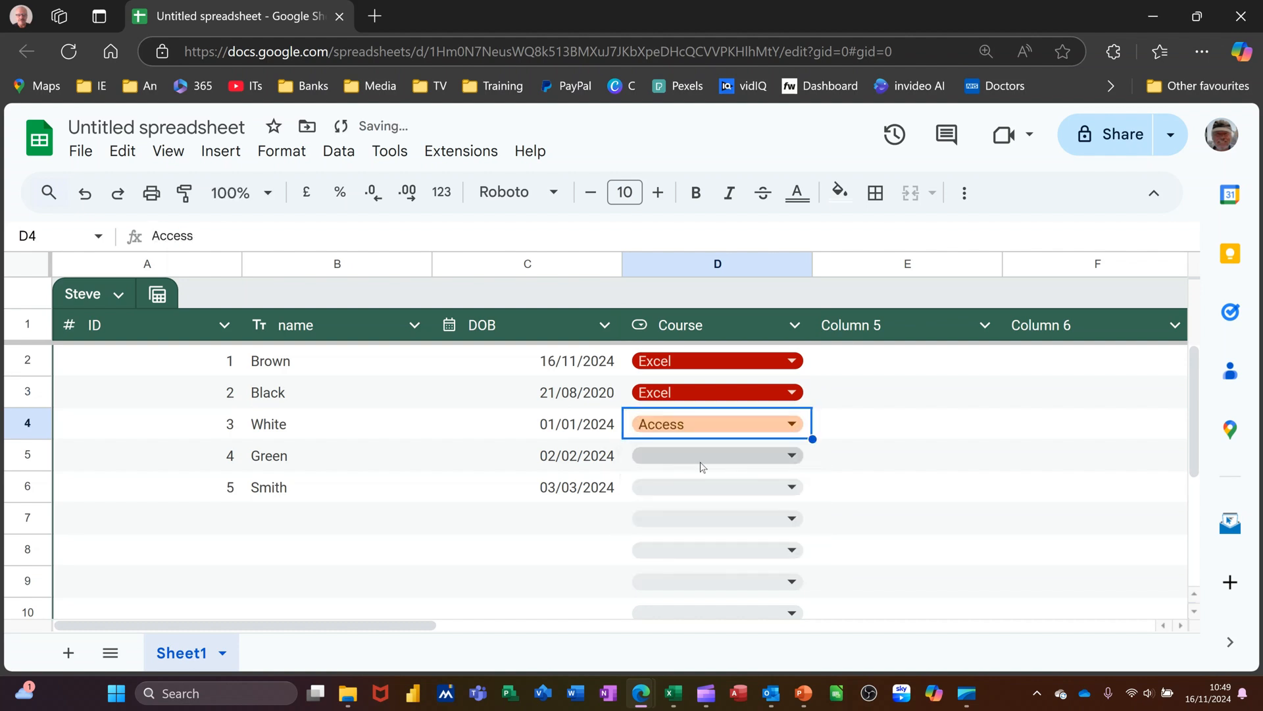
click(703, 465)
text(W)
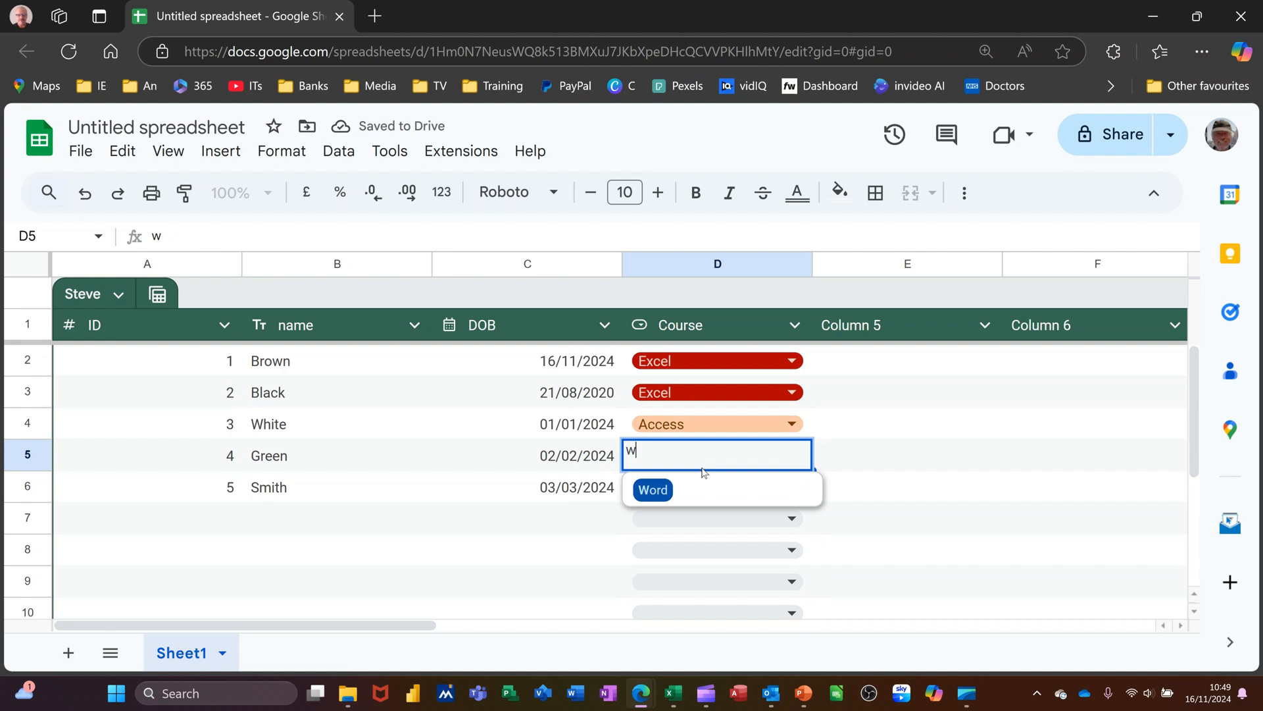
click(666, 487)
click(701, 501)
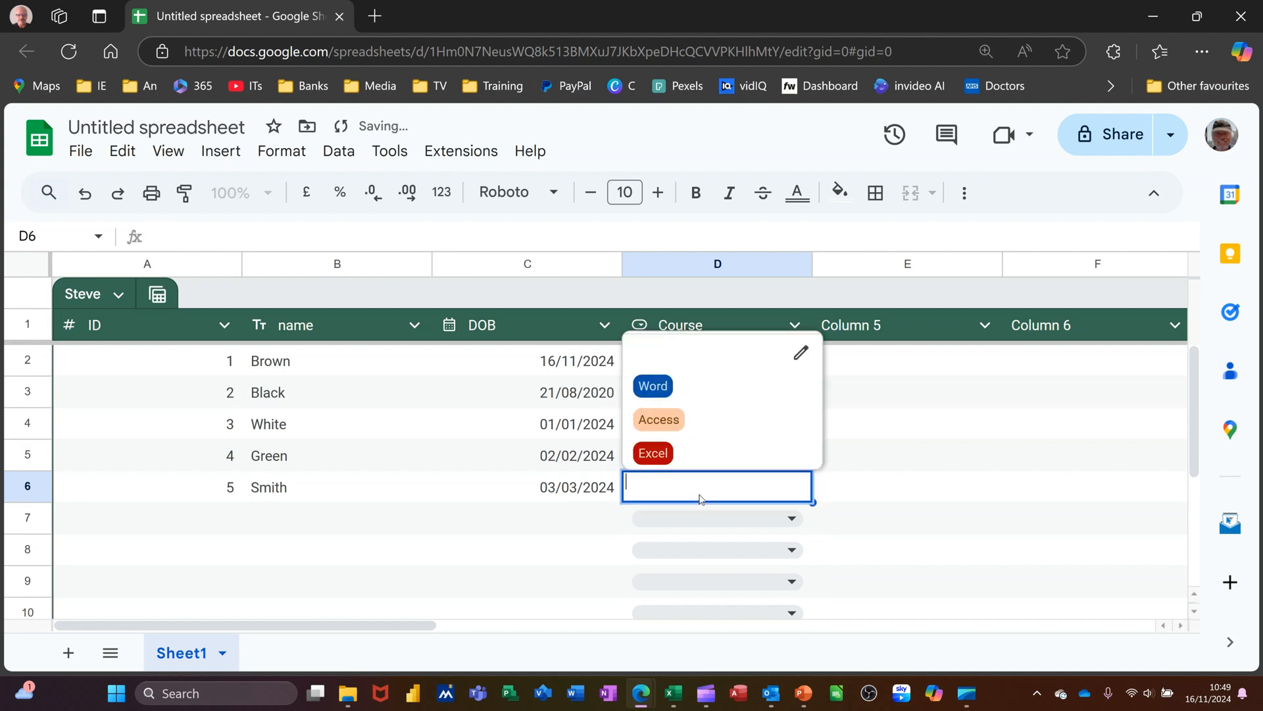
text(e)
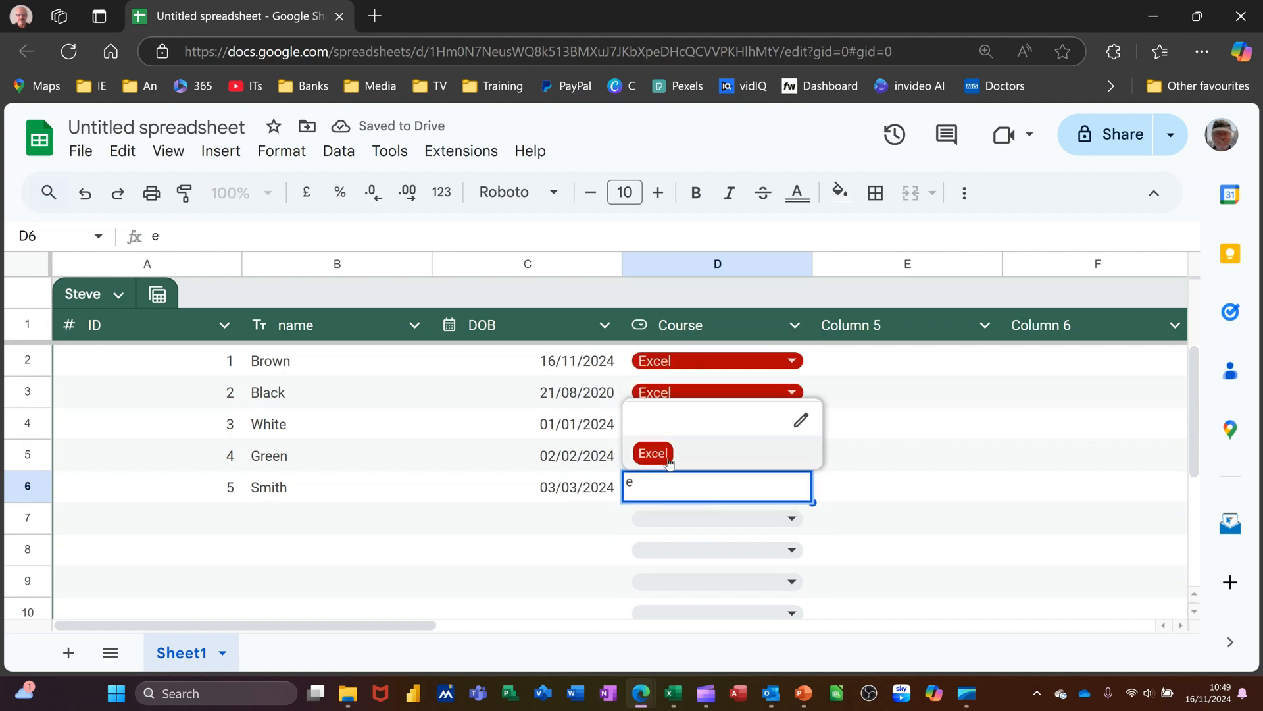
key(Return)
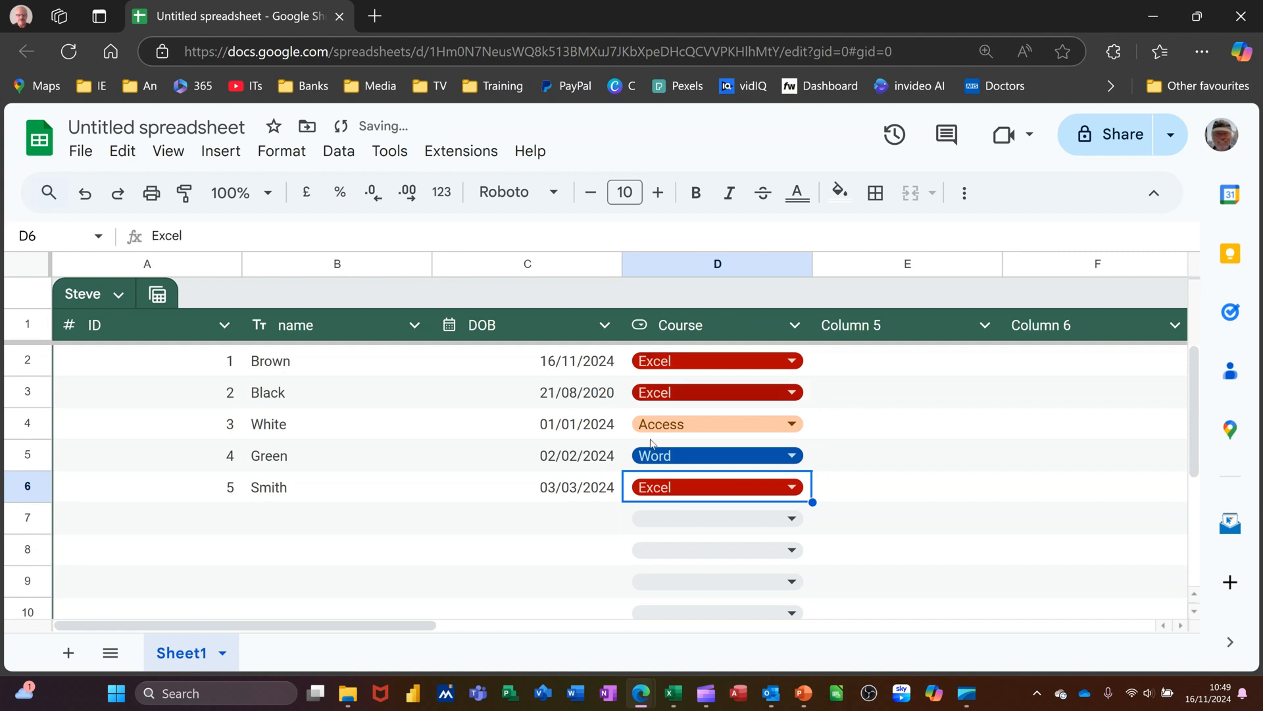
- Set the type of Column 5 to Tick box and tick the boxes in cells E2, E3 and E4
click(985, 329)
mouse_move(935, 370)
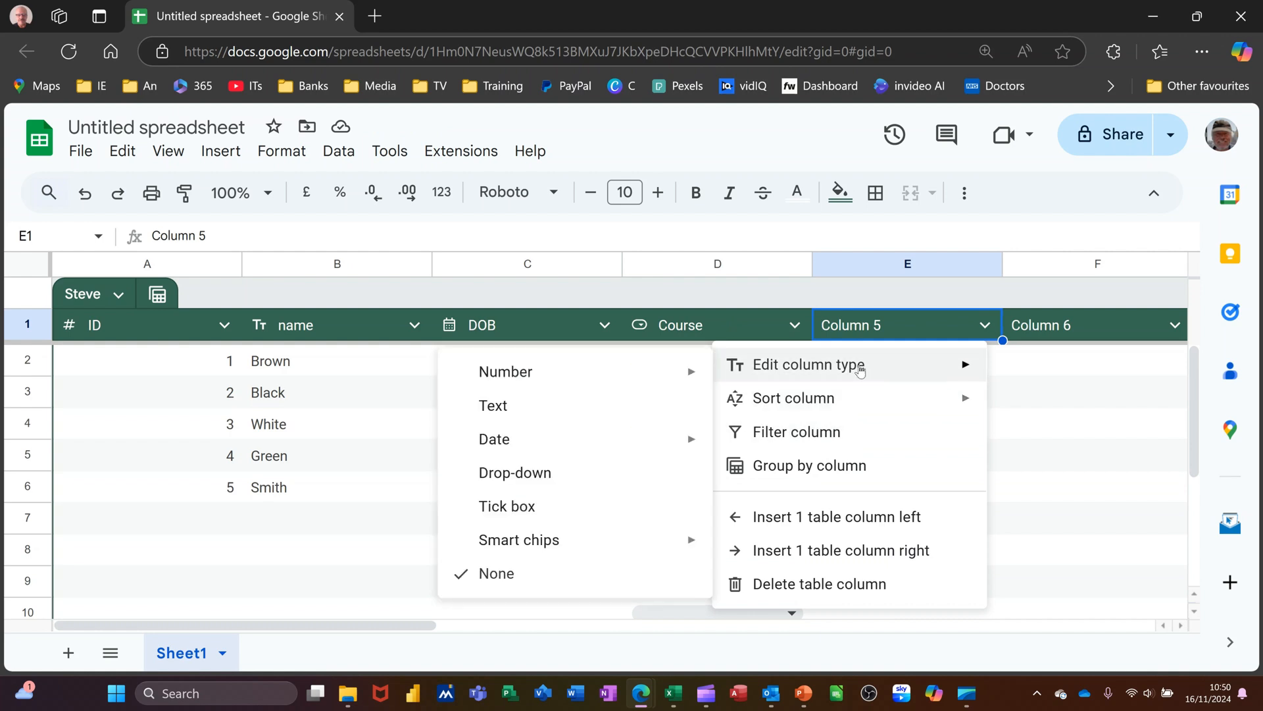
click(536, 507)
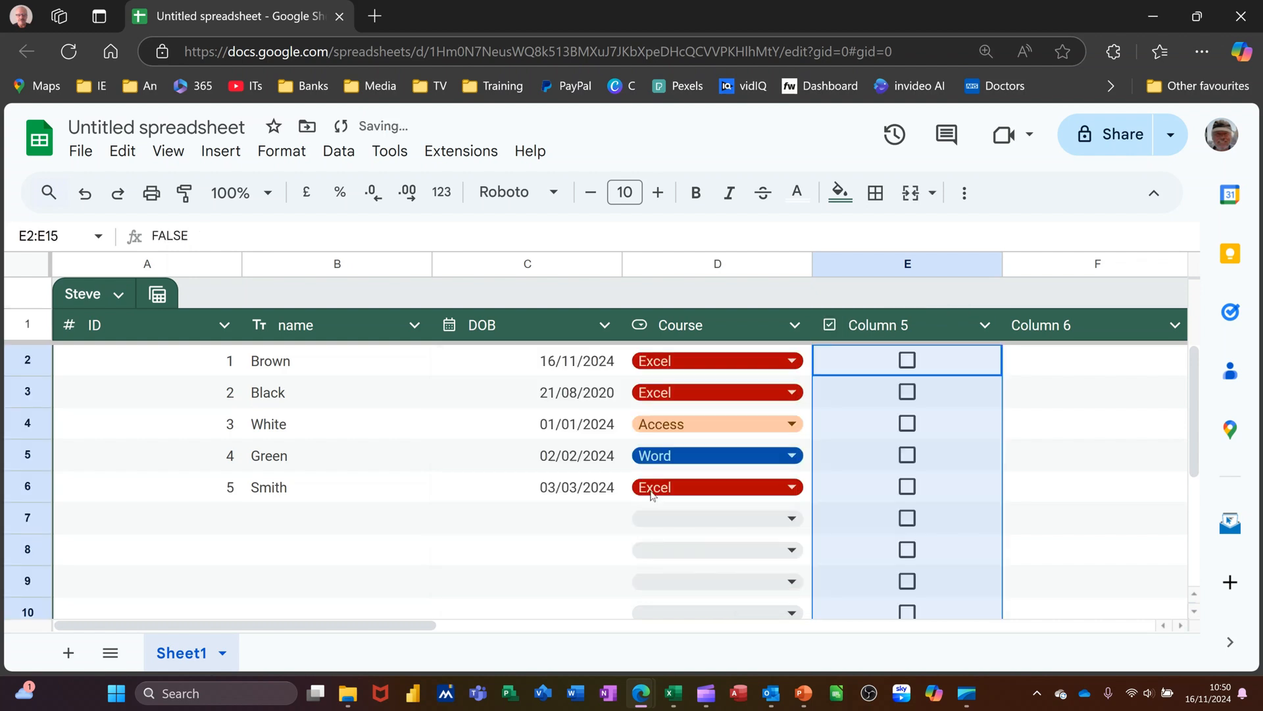
click(908, 361)
click(907, 393)
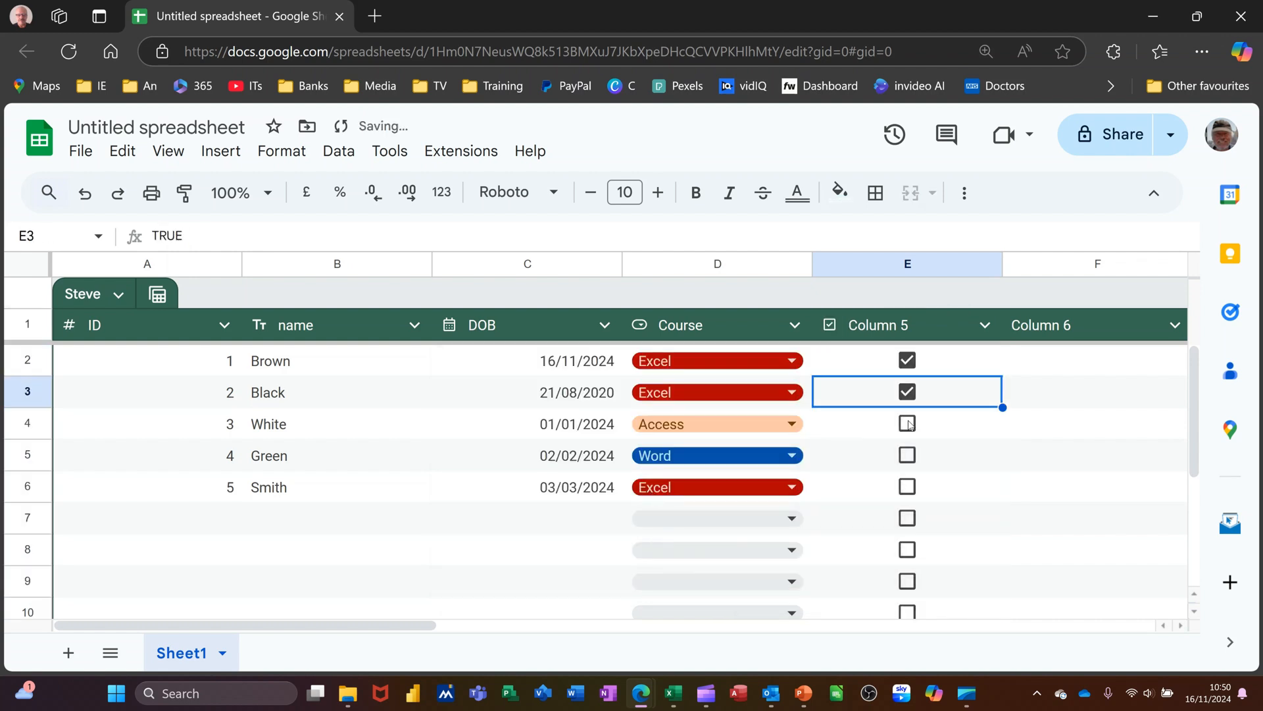
click(909, 425)
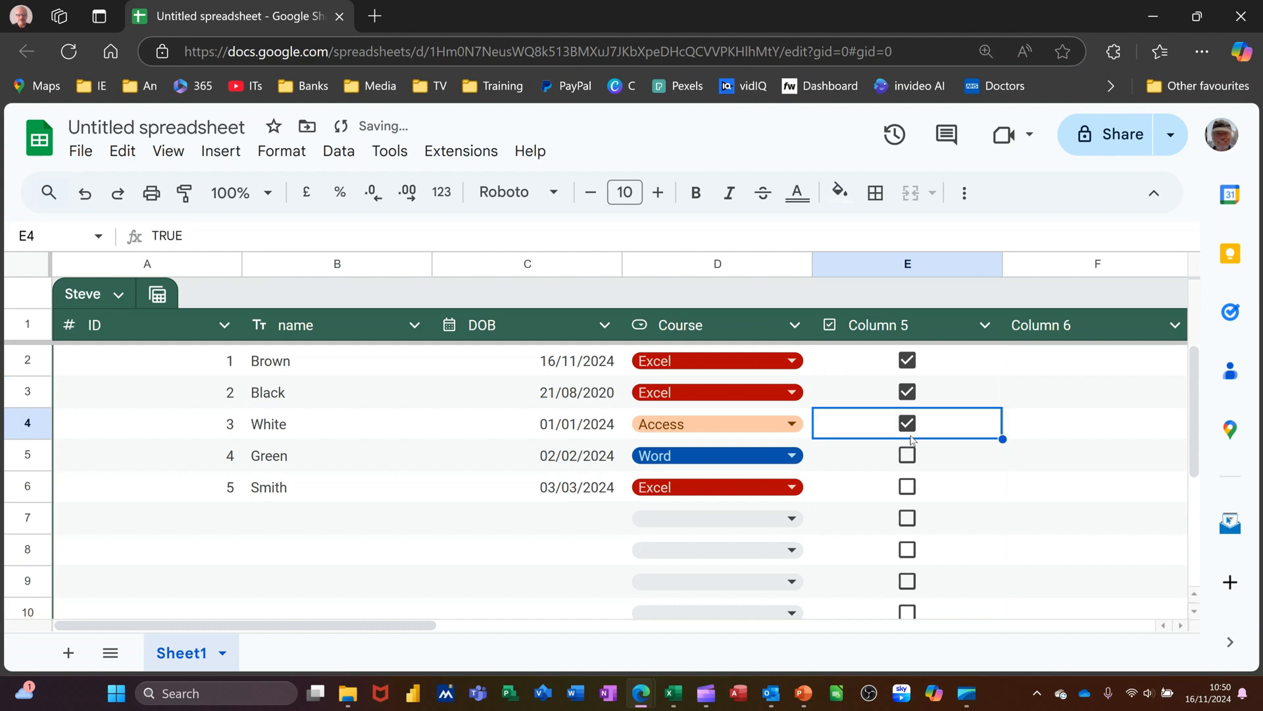
- Rename the Column 5 header in cell E1 as "Status"
click(925, 325)
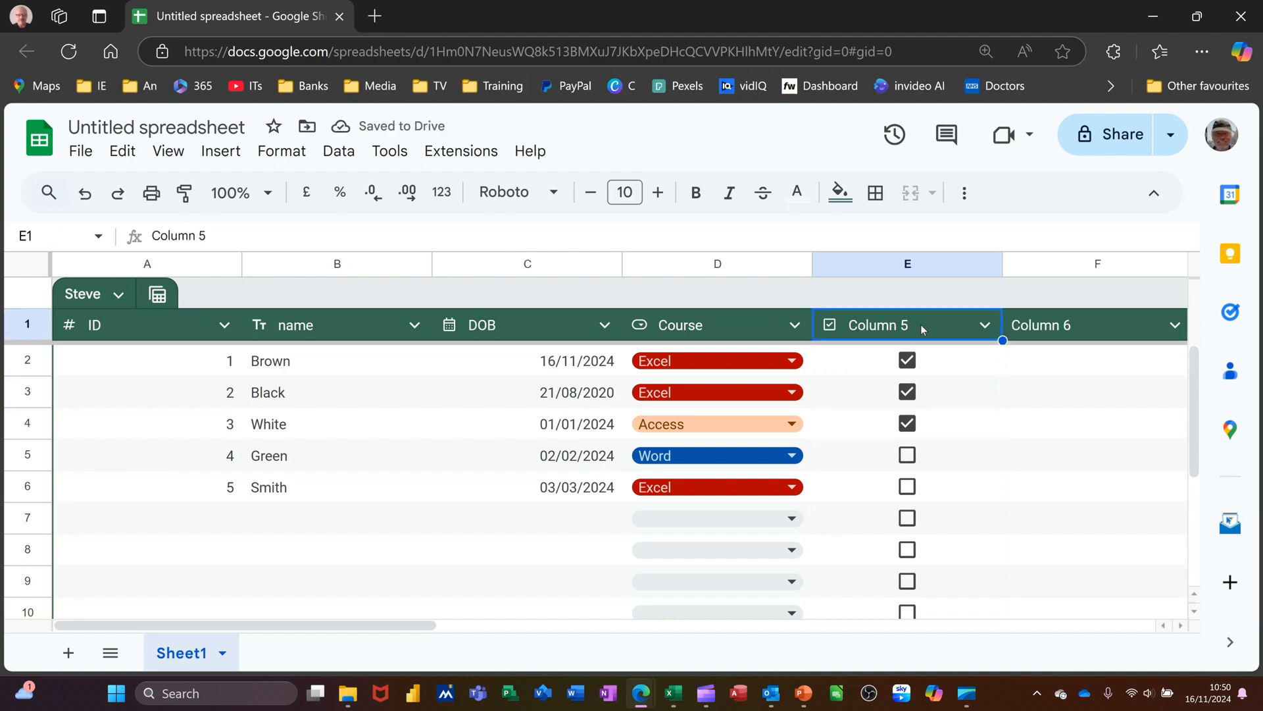
double_click(894, 325)
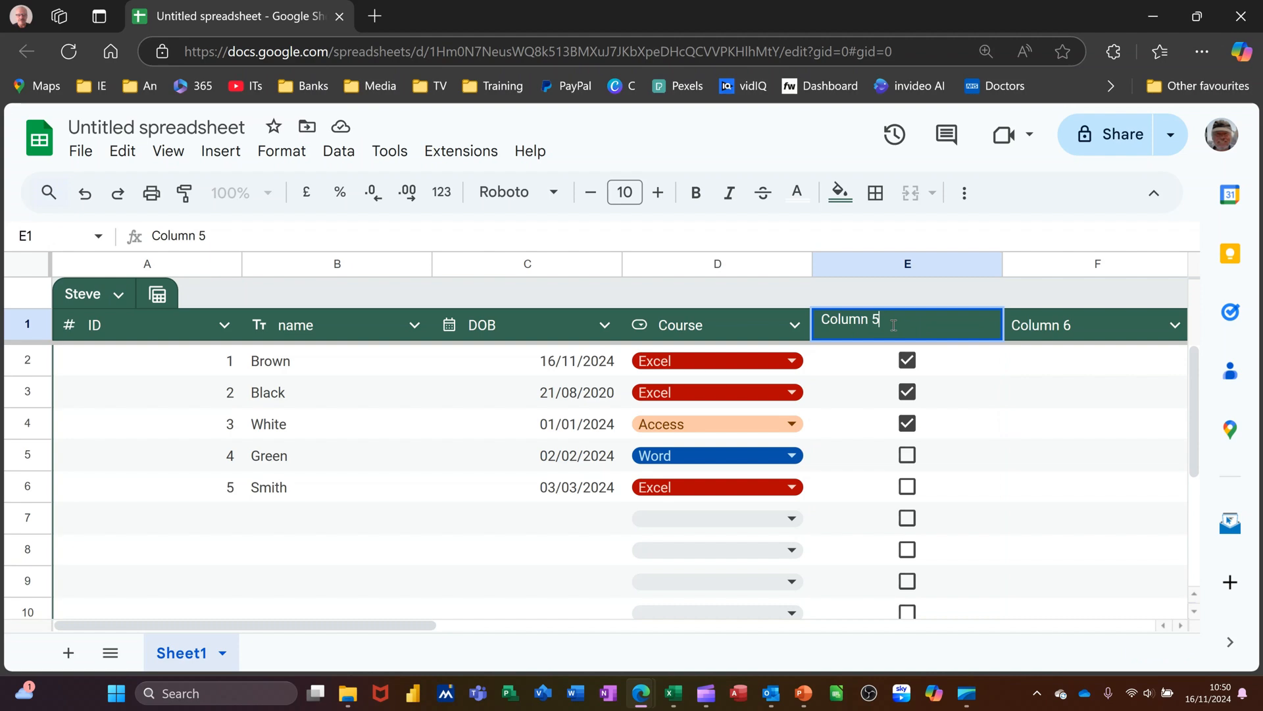
drag(885, 321, 818, 329)
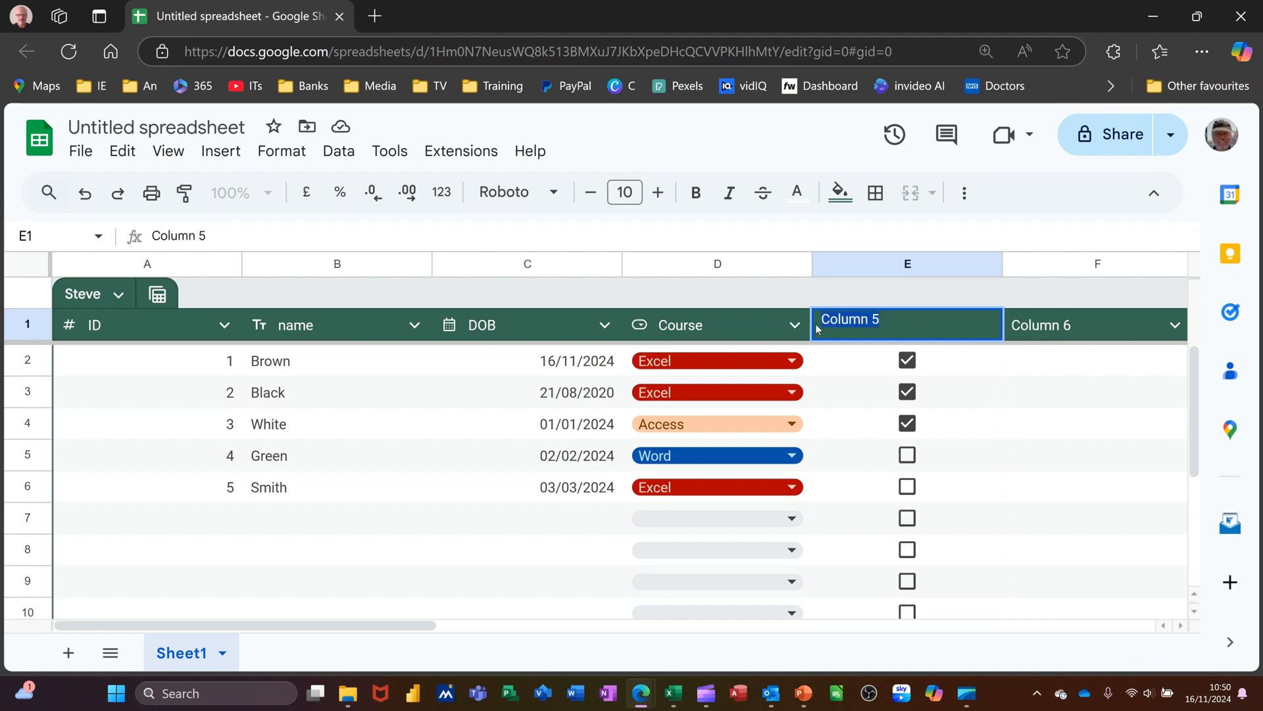
text(Status)
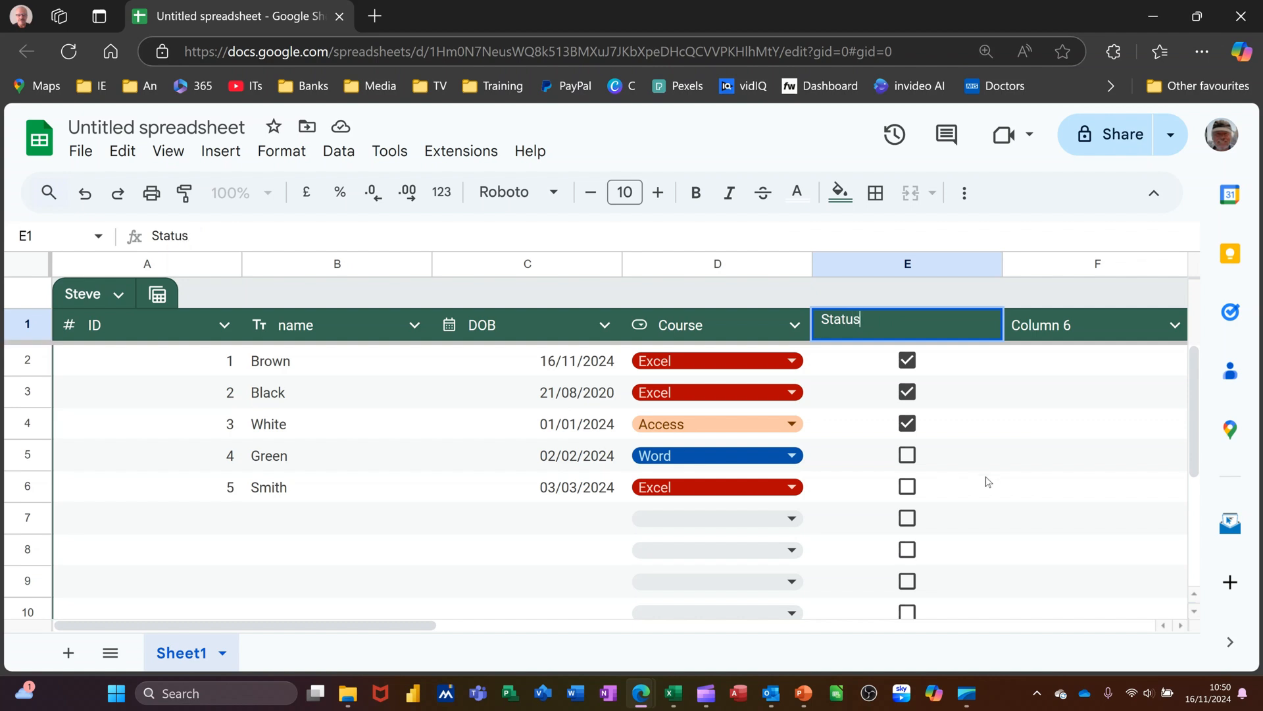
key(Return)
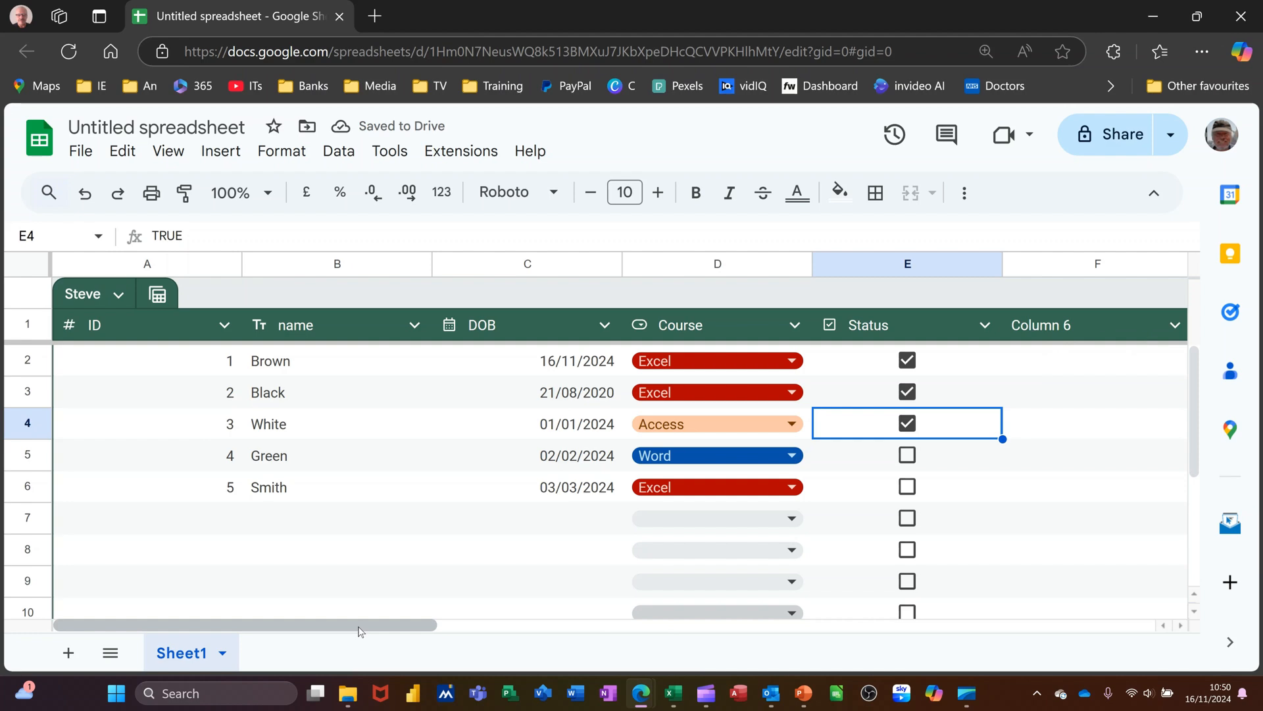
- Set the type of Column 6 to the Rating smart chip
drag(392, 622, 455, 623)
drag(433, 615, 466, 629)
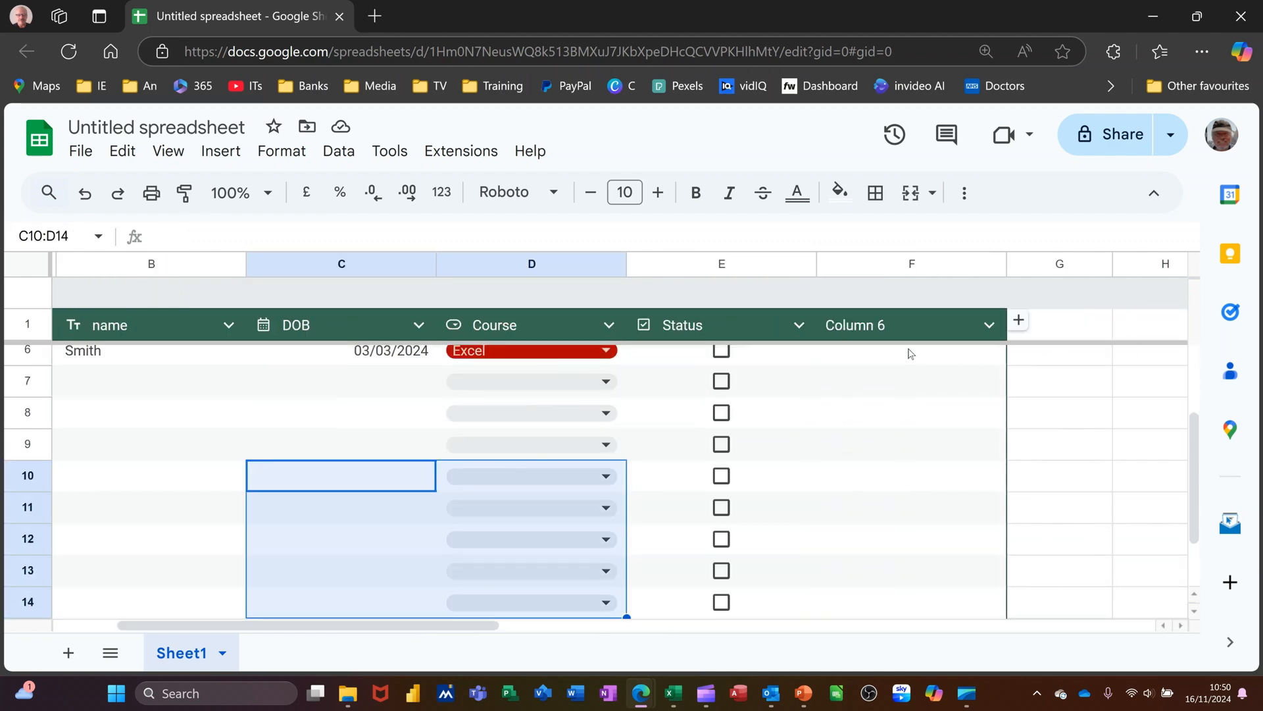
click(989, 325)
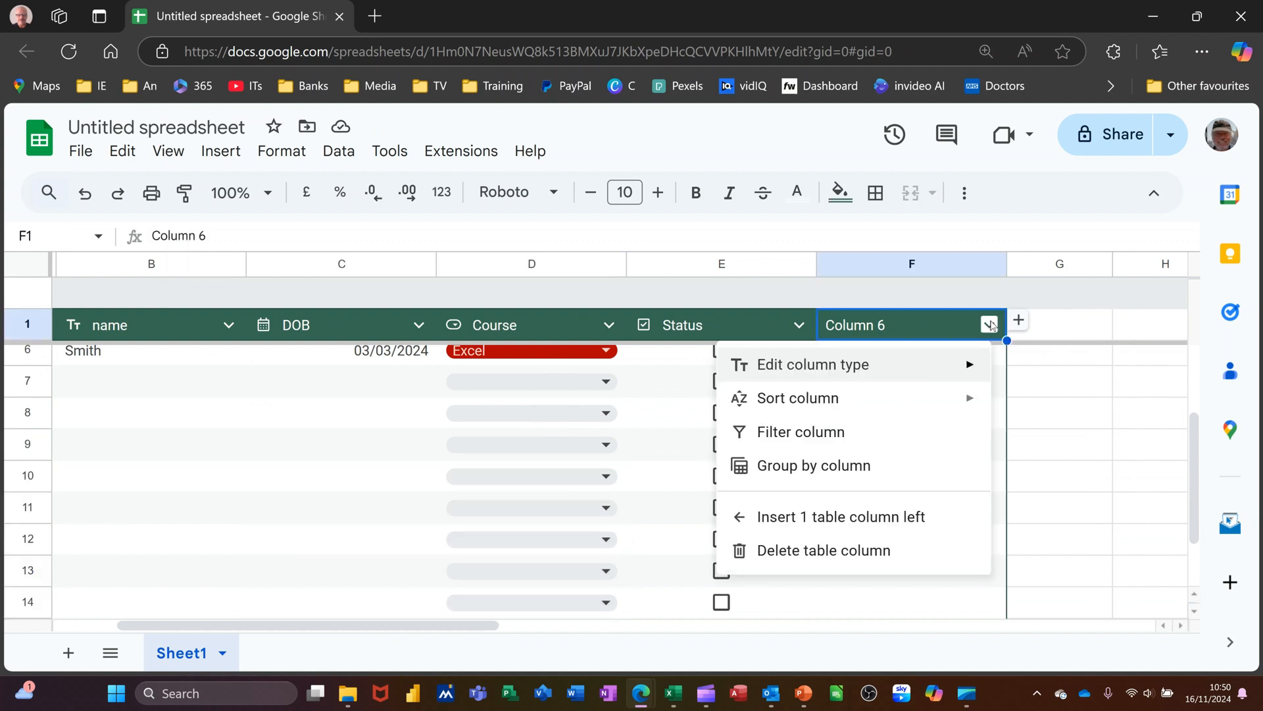
mouse_move(929, 368)
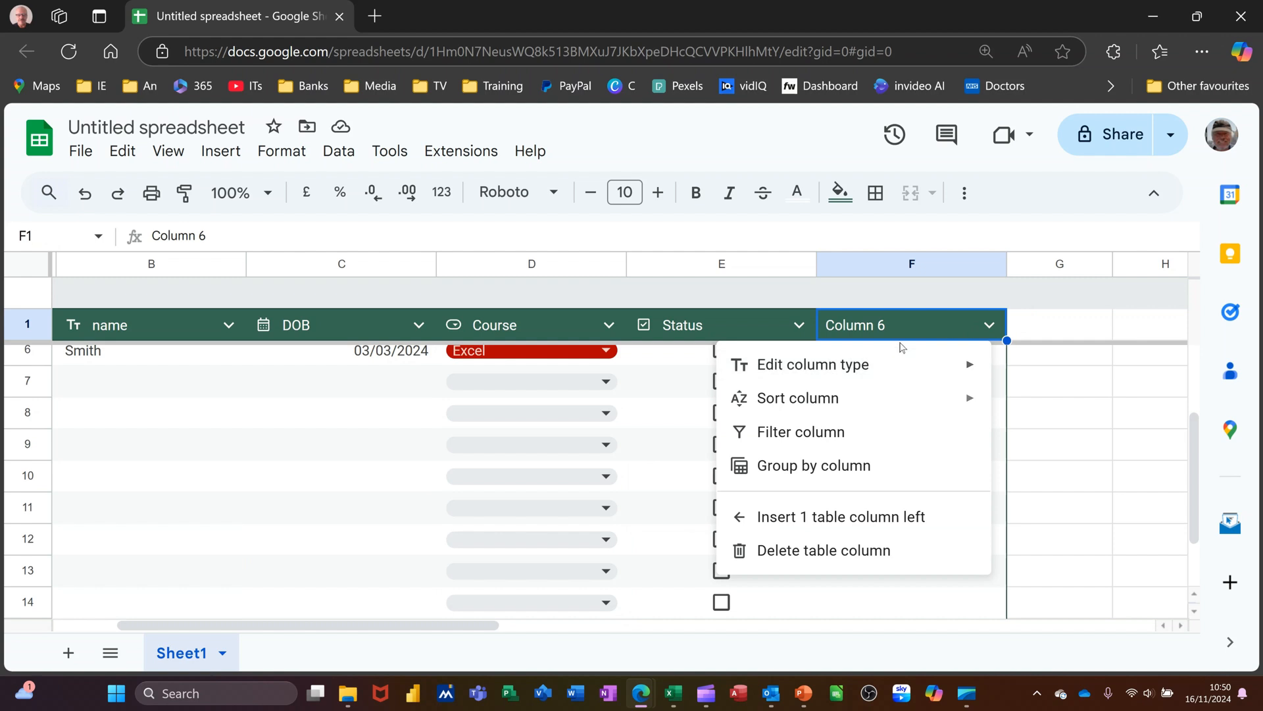
mouse_move(885, 367)
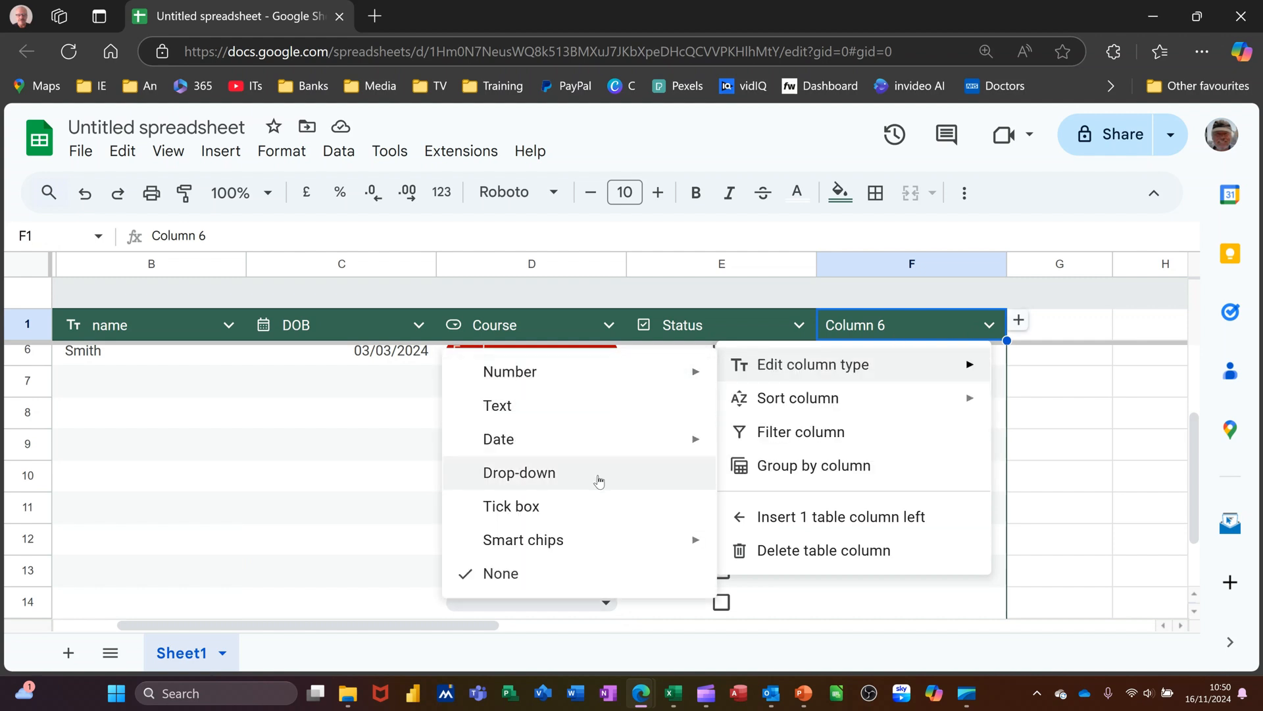
mouse_move(559, 545)
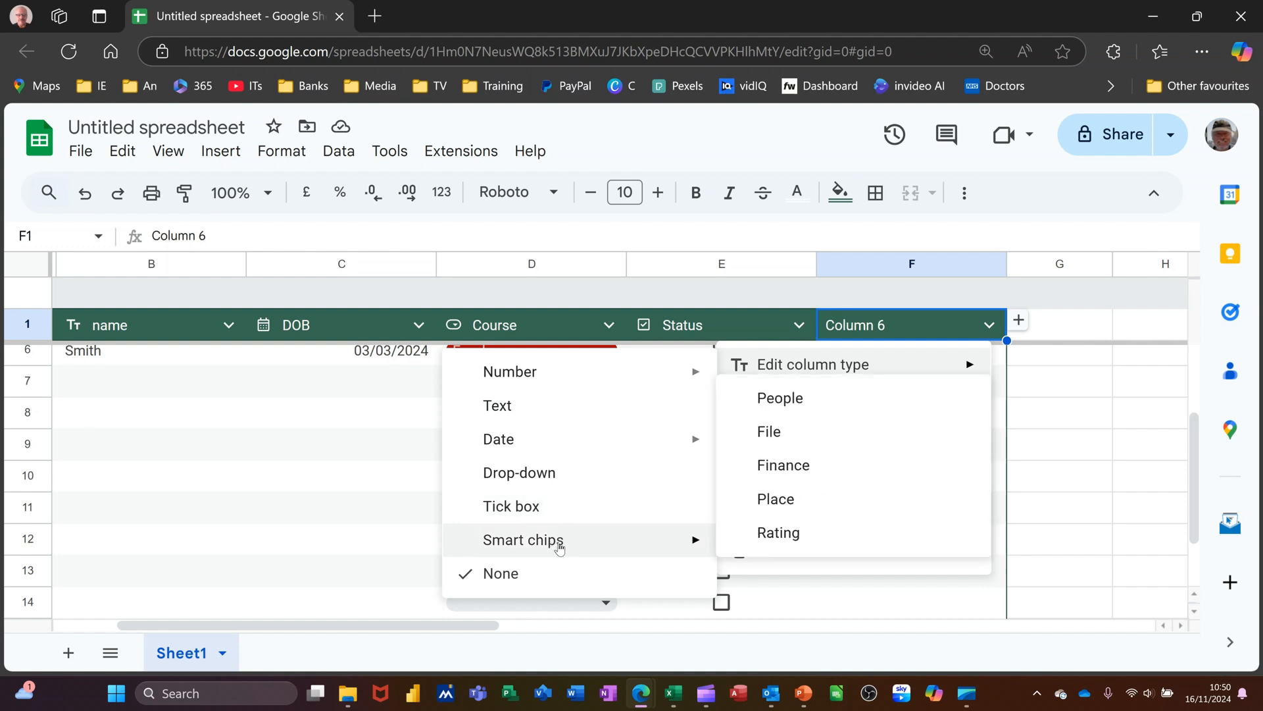
click(797, 534)
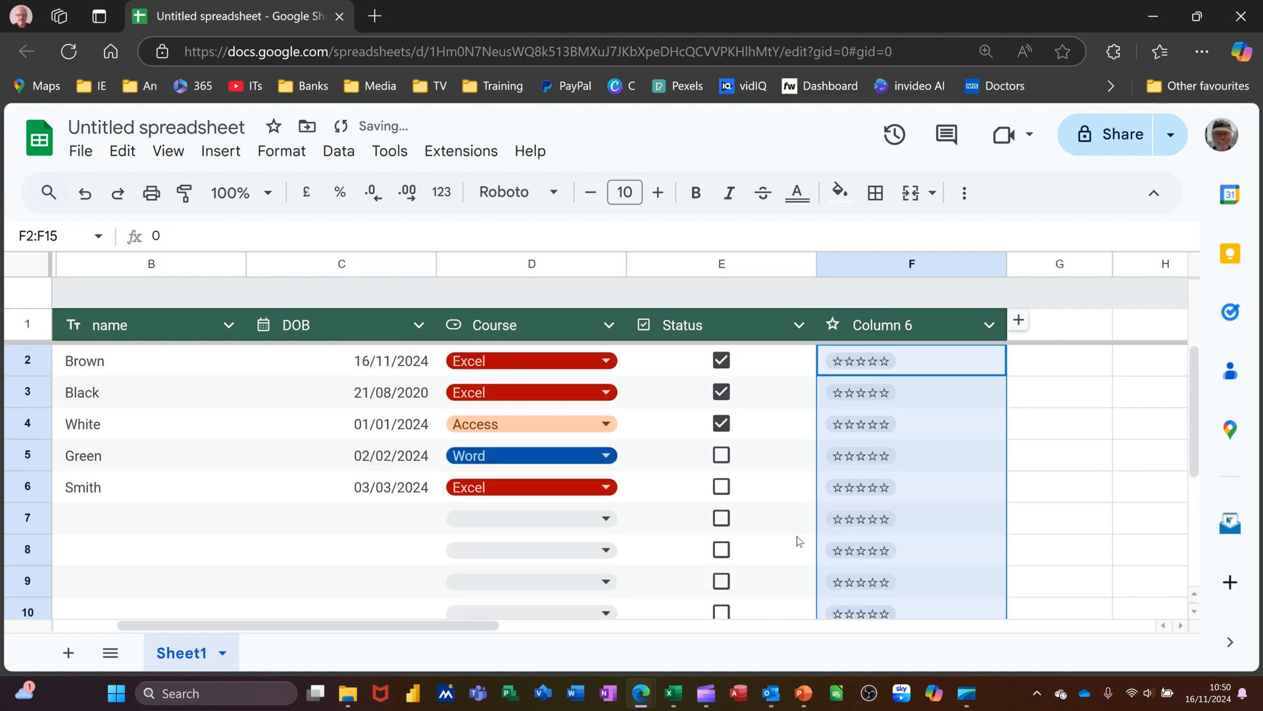
- Rename the Column 6 header in cell F1 as "Feedback"
click(936, 330)
double_click(932, 323)
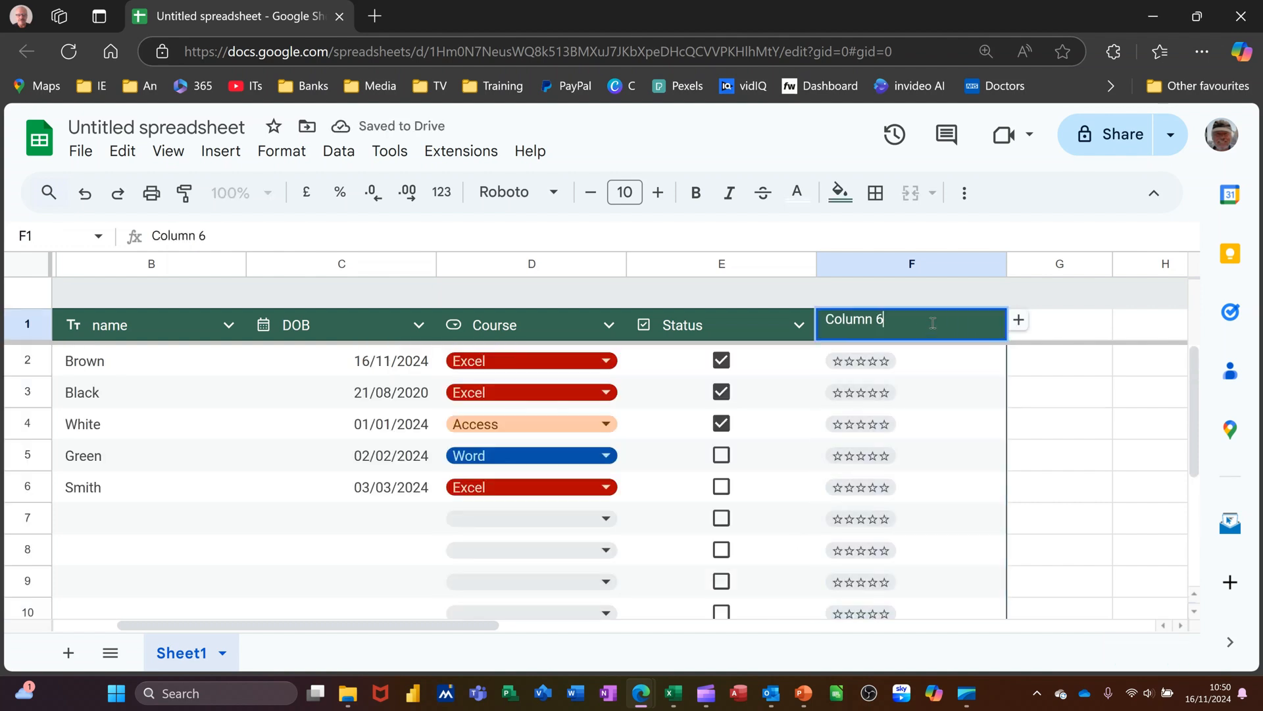
triple_click(853, 318)
text(Feedback)
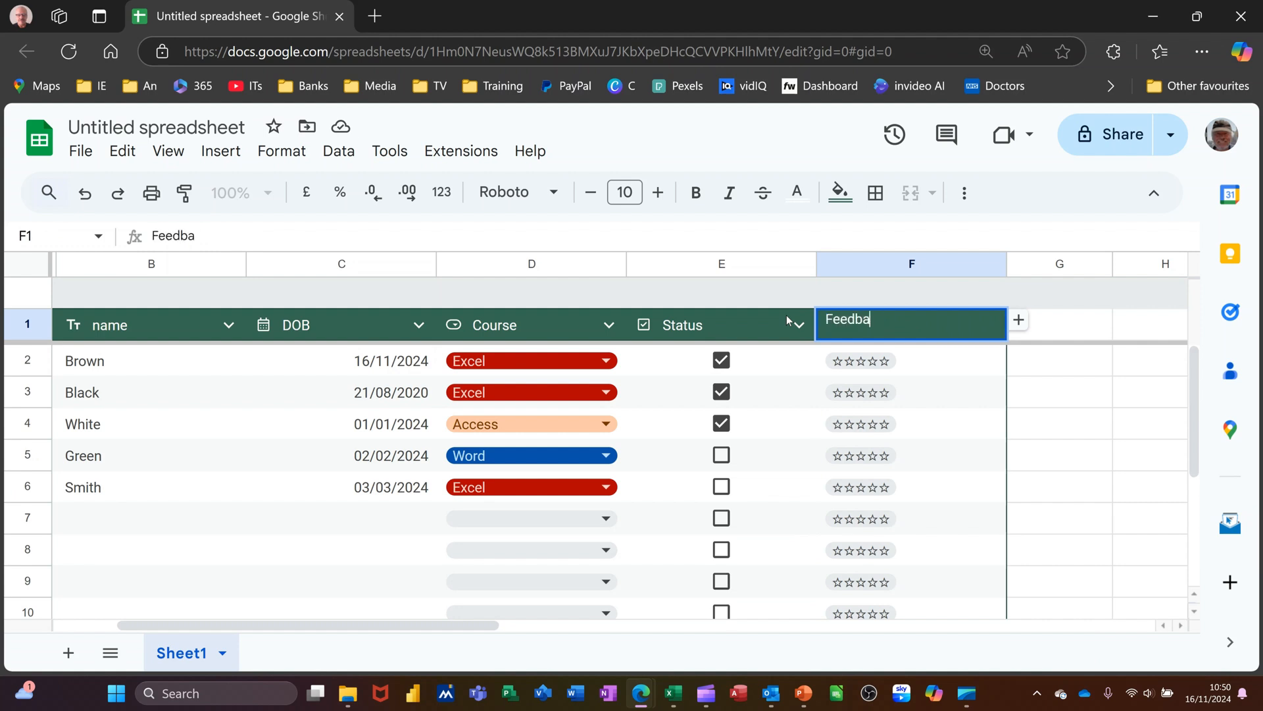
- Rate the first three rows of the Feedback column: five stars in F2 and F3, four stars in F4
double_click(883, 368)
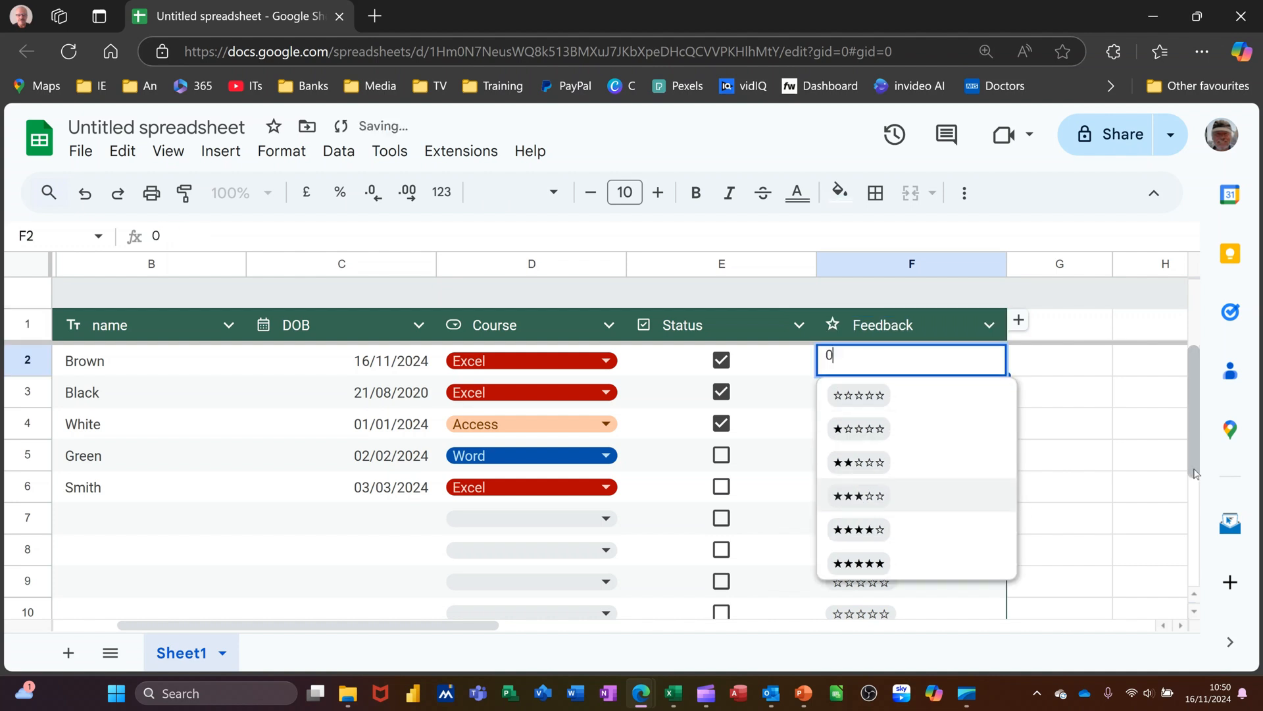
click(1149, 454)
double_click(885, 362)
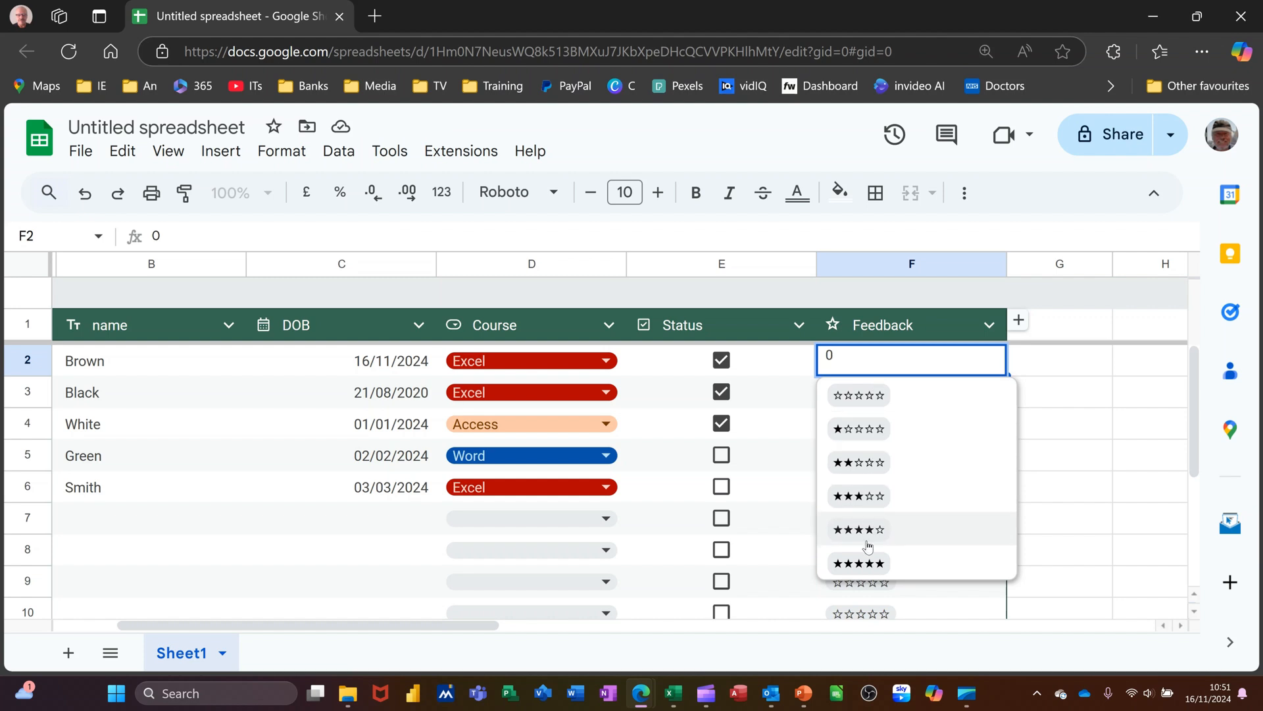
click(869, 564)
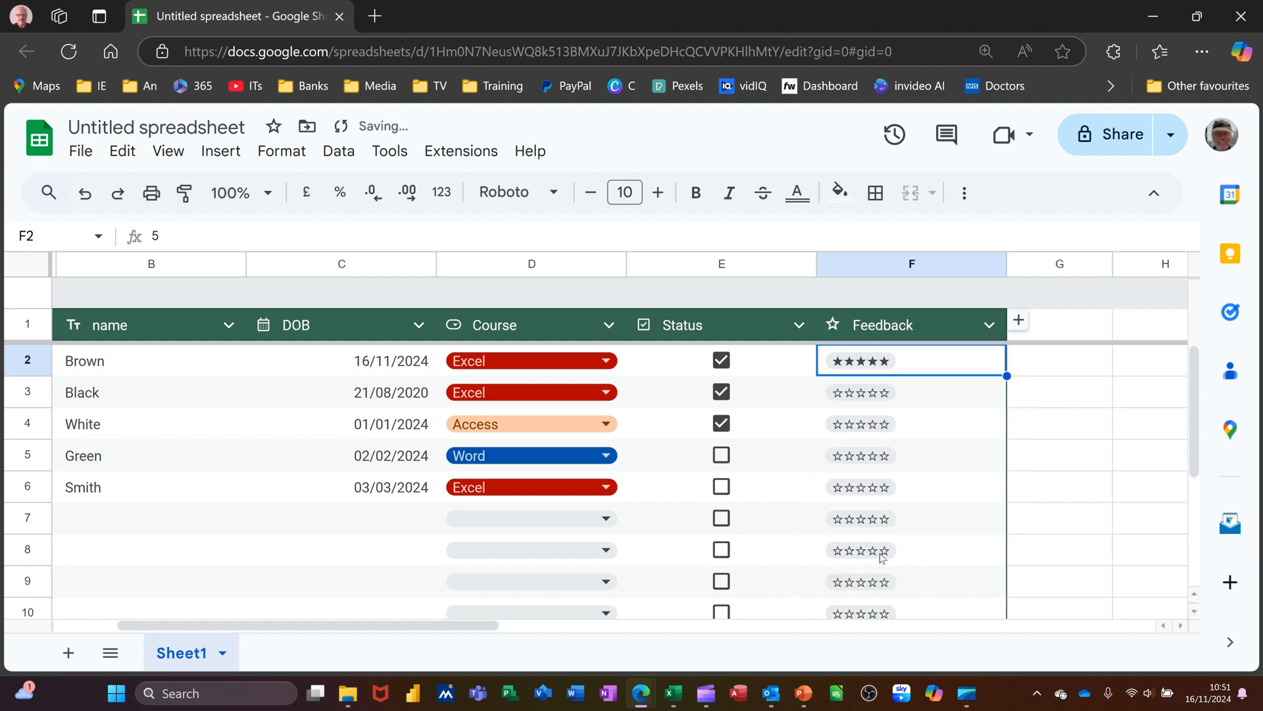
double_click(889, 402)
click(867, 596)
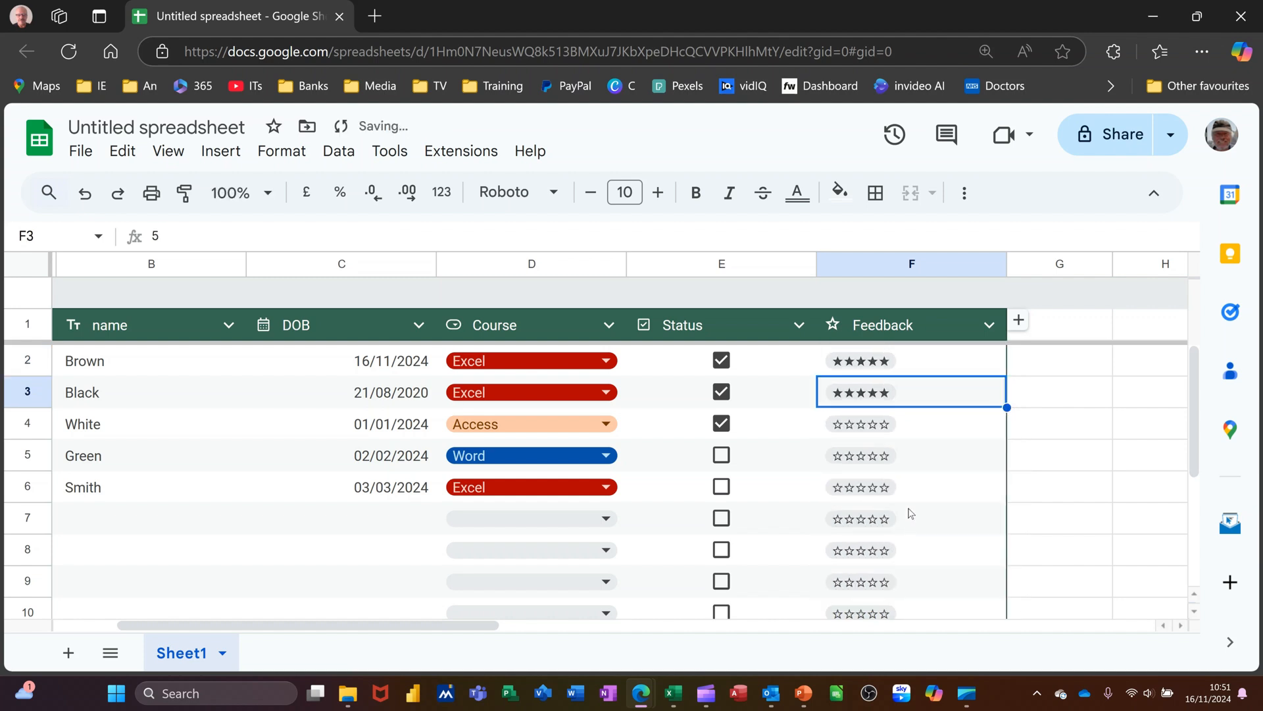
double_click(885, 426)
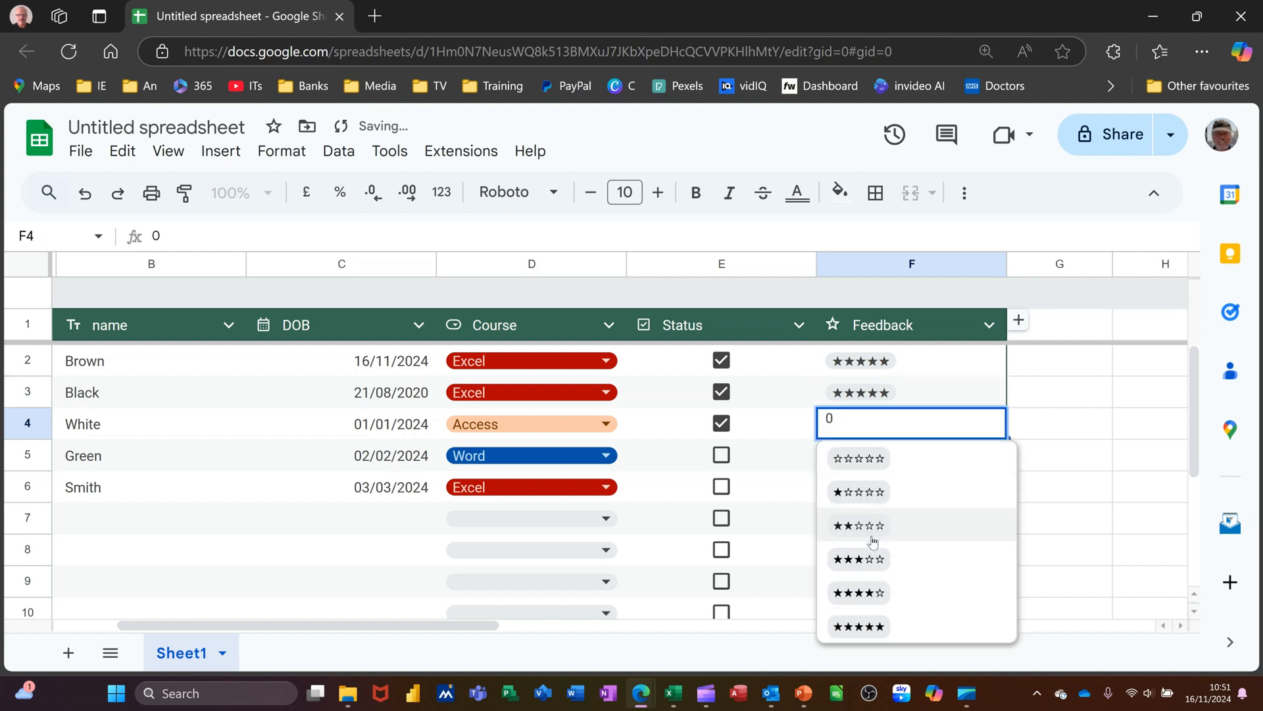
click(923, 596)
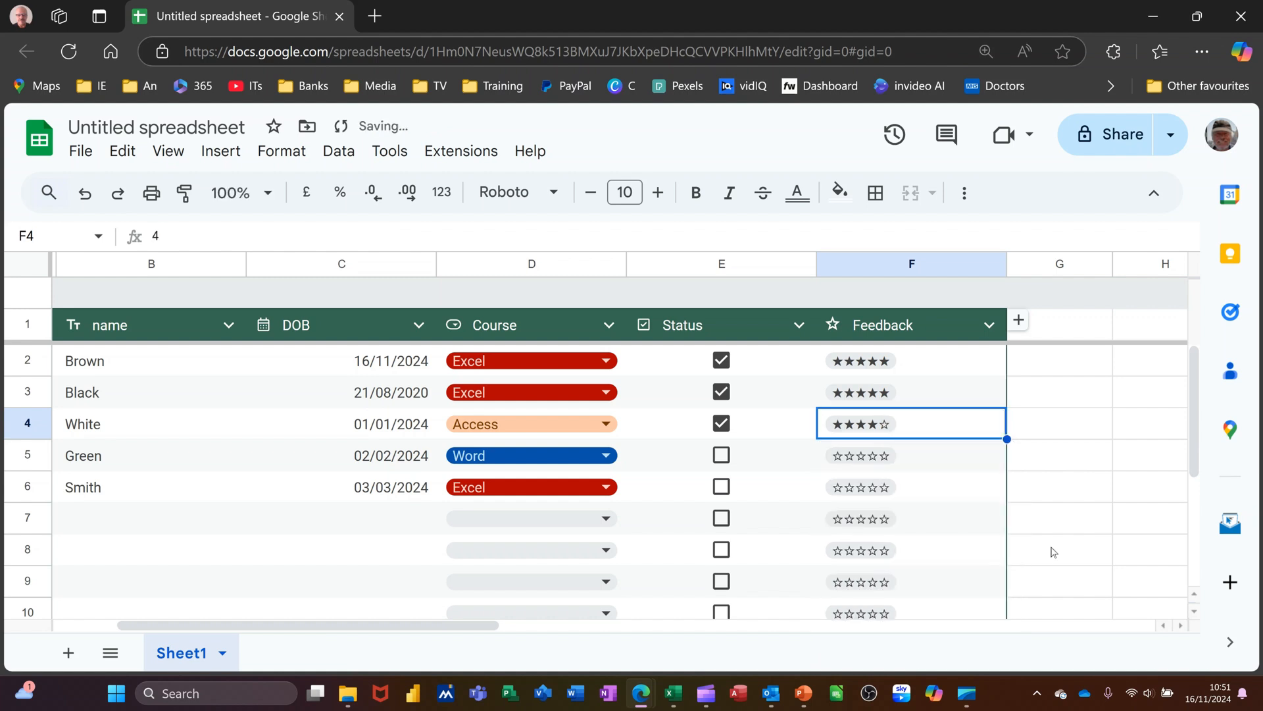
click(1074, 455)
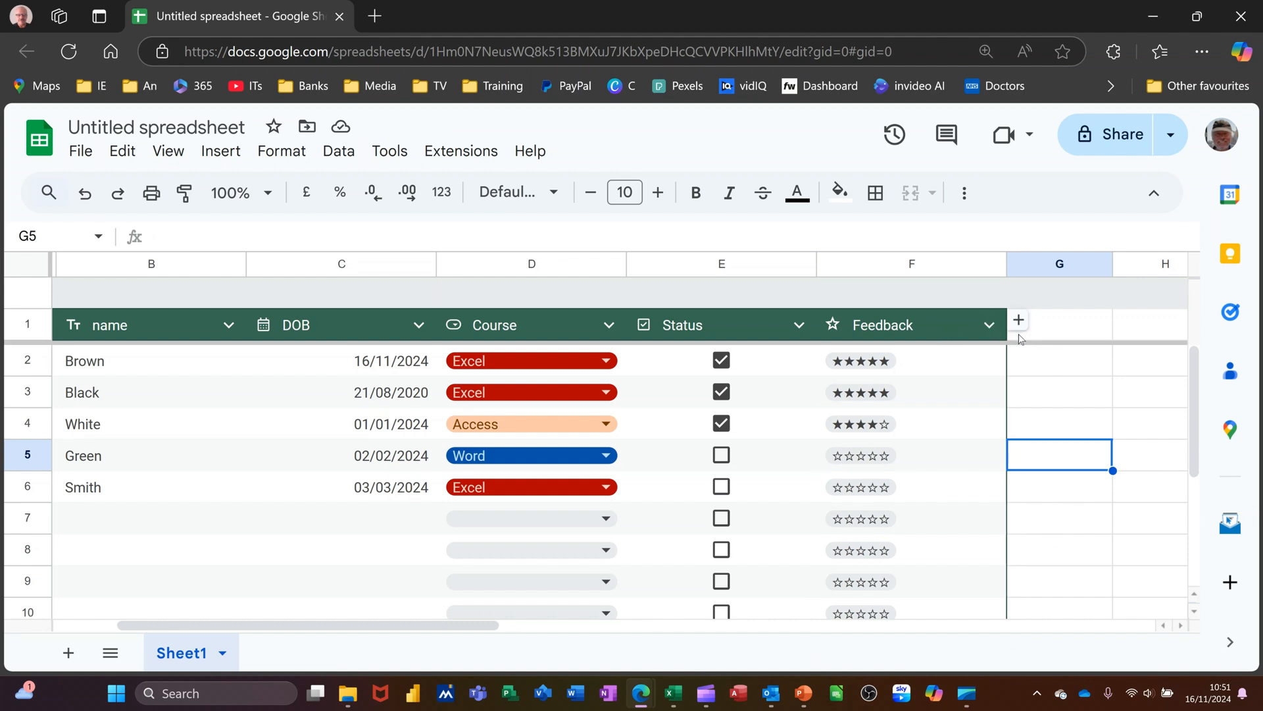
- Add a table column after Feedback and set its type to the People smart chip
click(1019, 322)
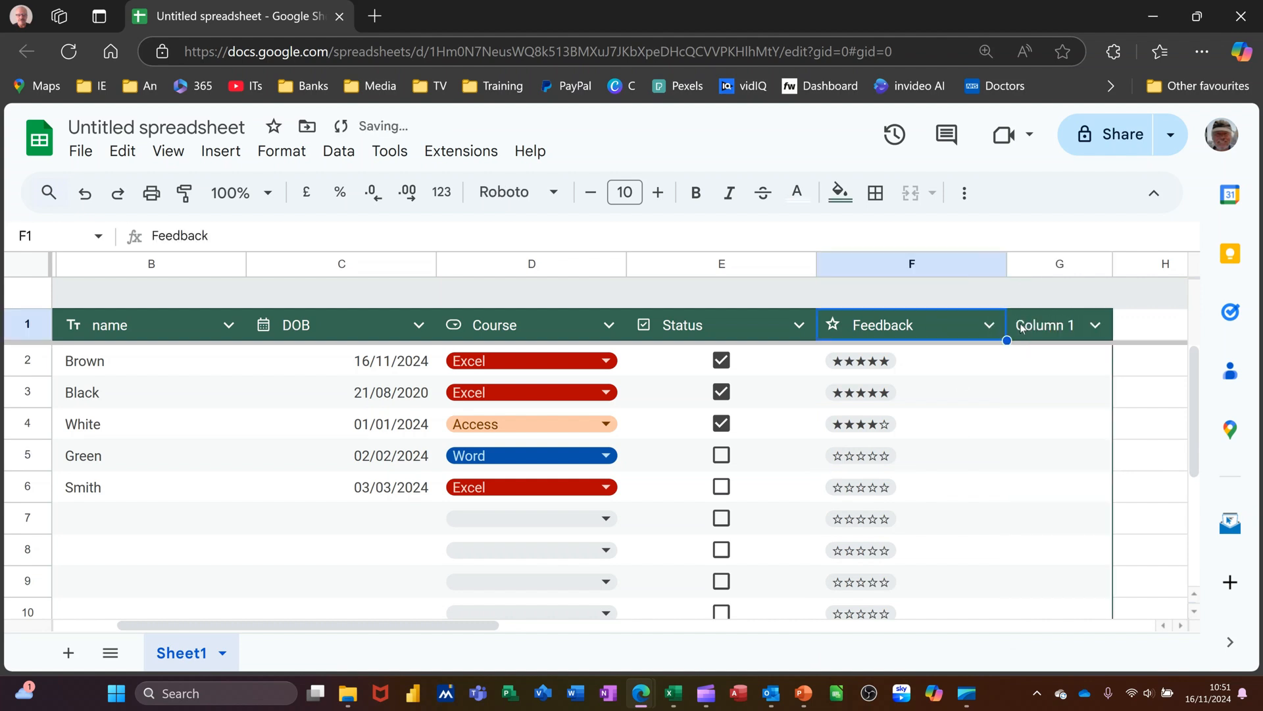
click(1096, 325)
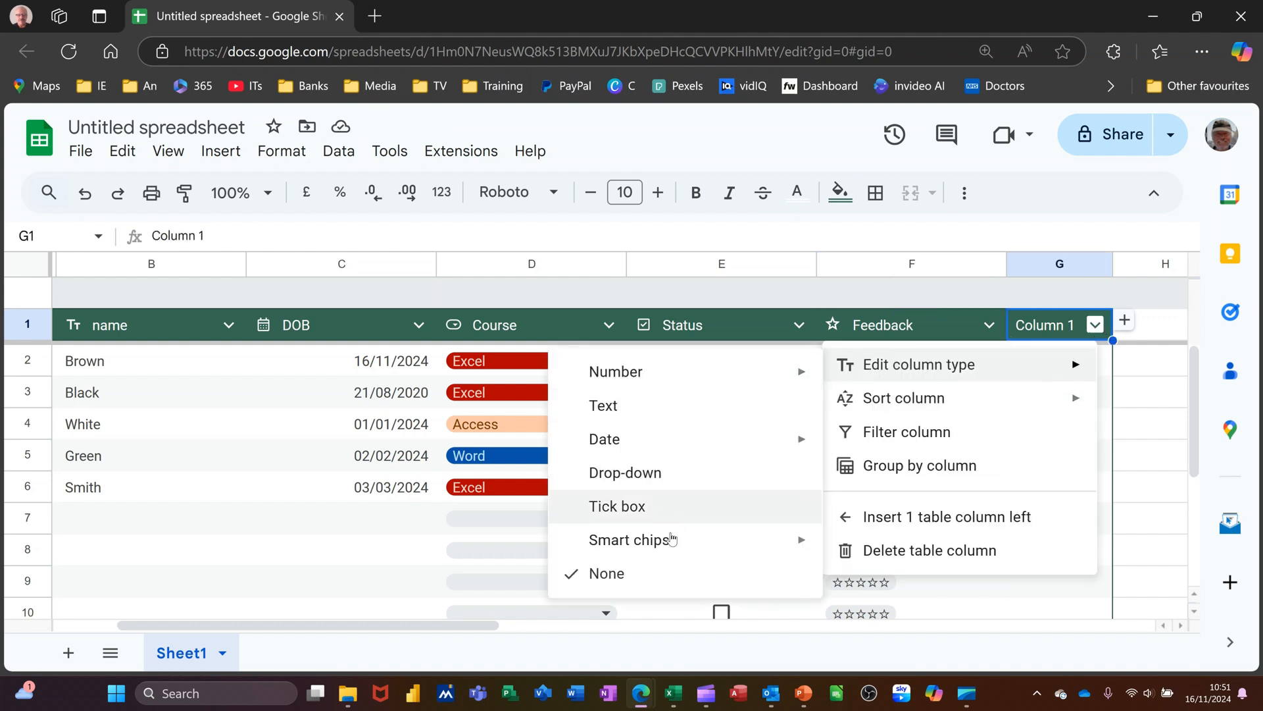
mouse_move(654, 556)
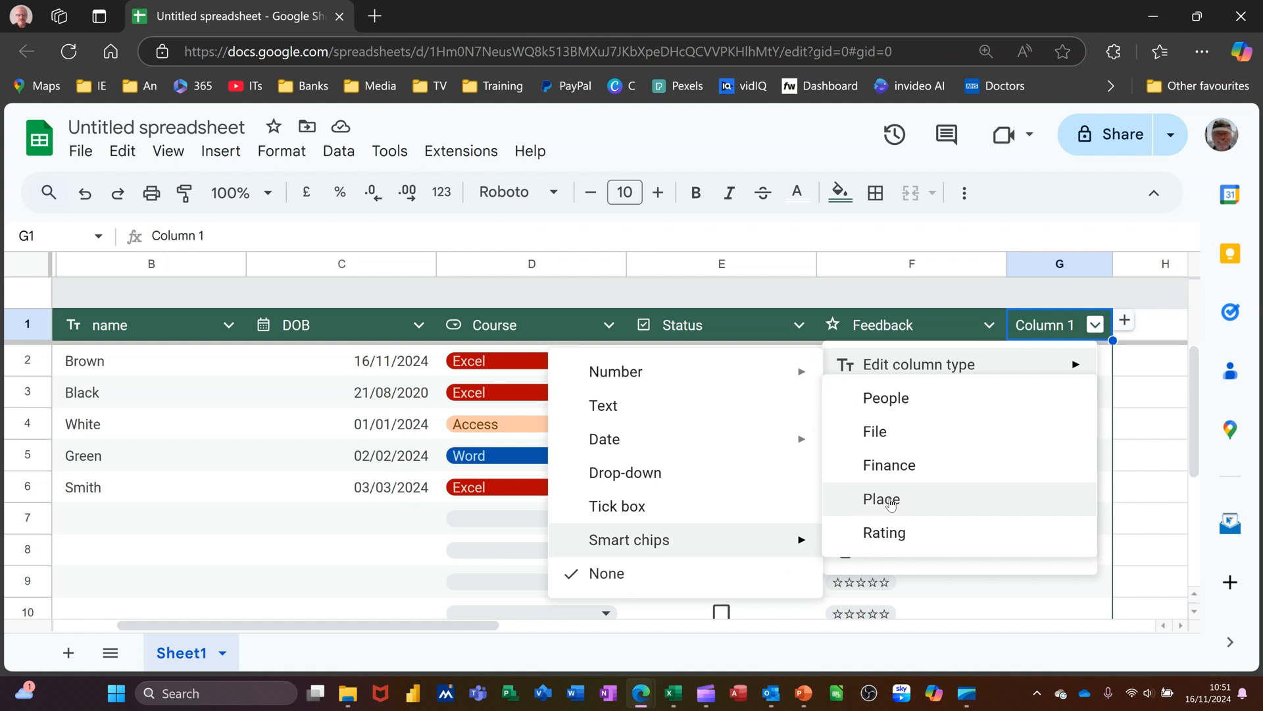
click(900, 408)
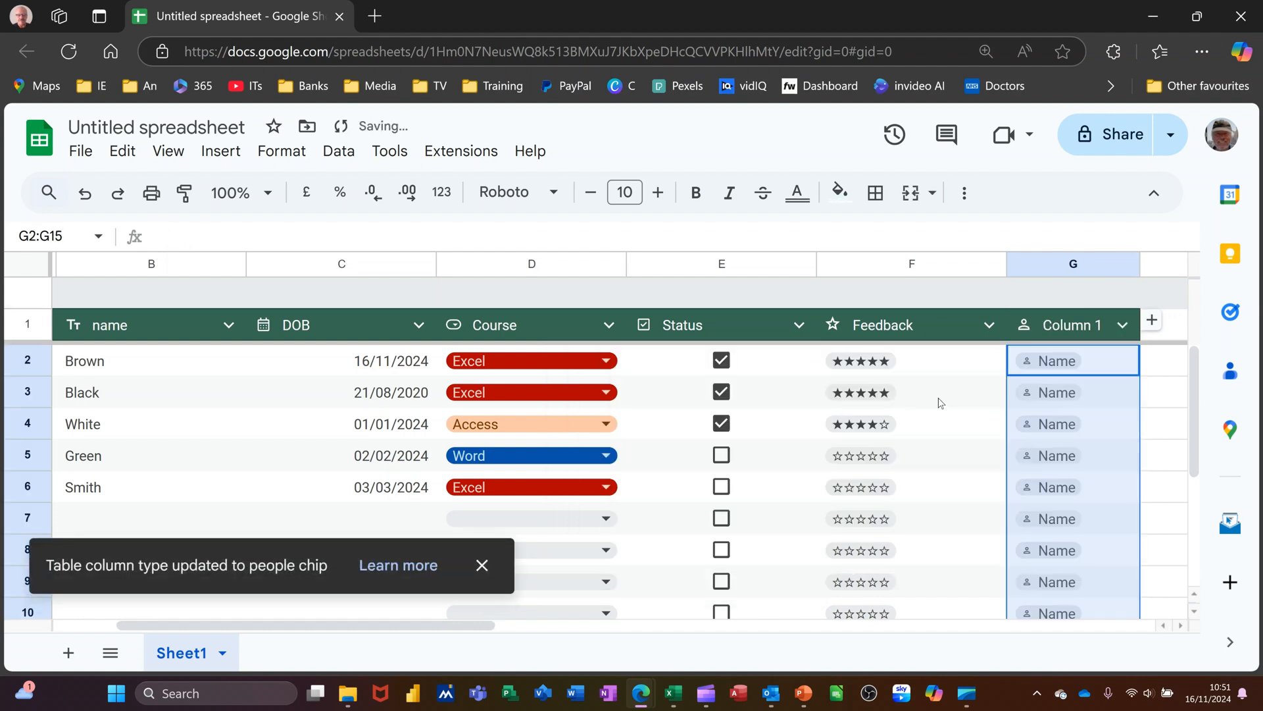
- Insert the first suggested contact as a people chip in cell G2
click(1048, 367)
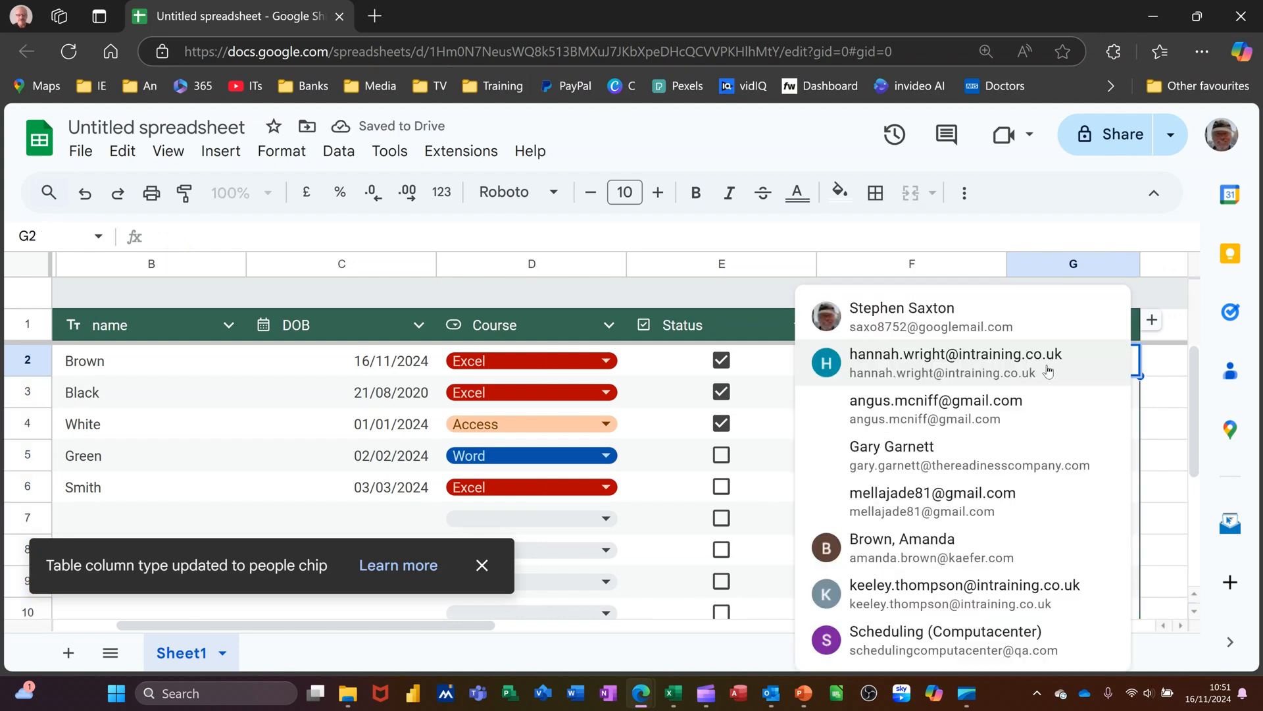
click(947, 323)
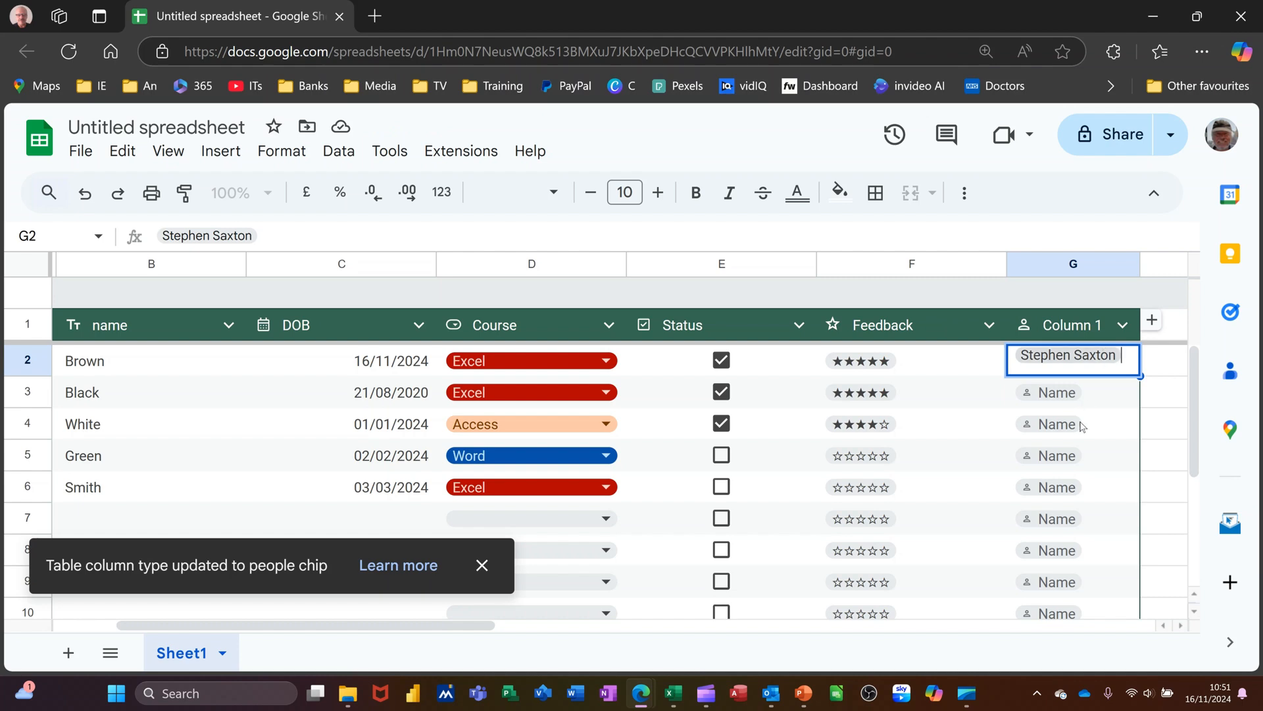
click(1104, 429)
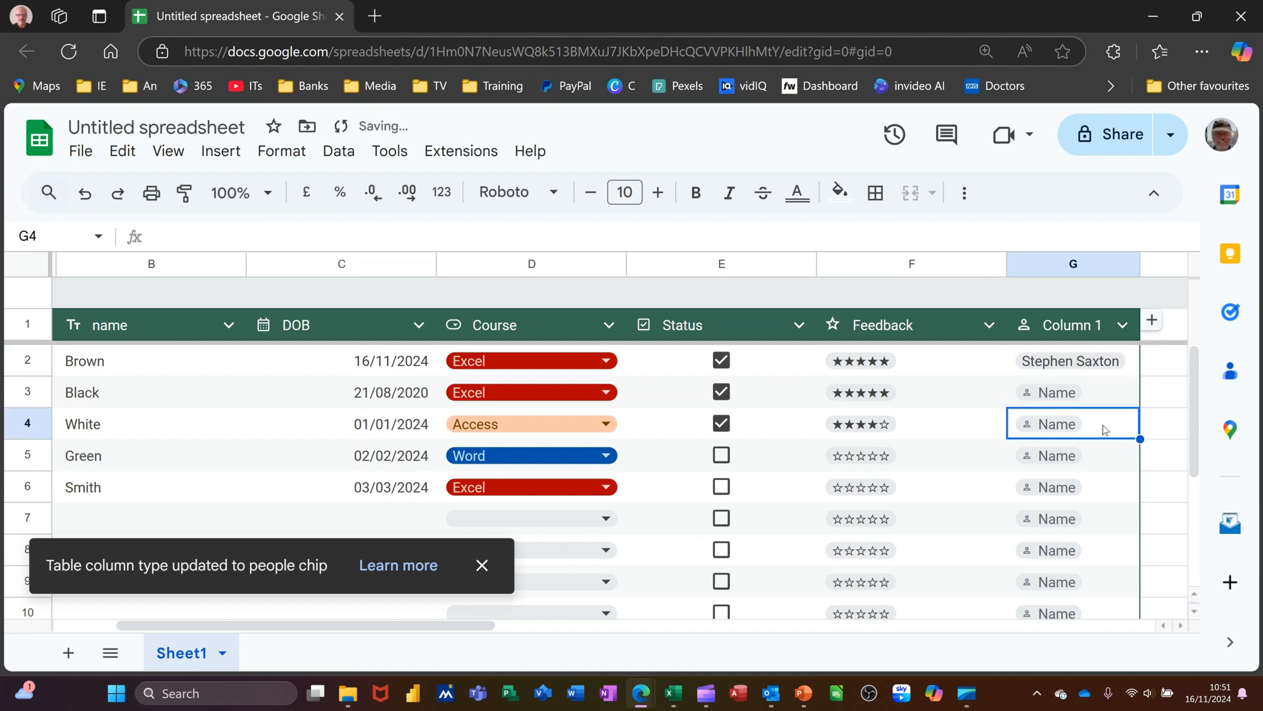
click(1076, 361)
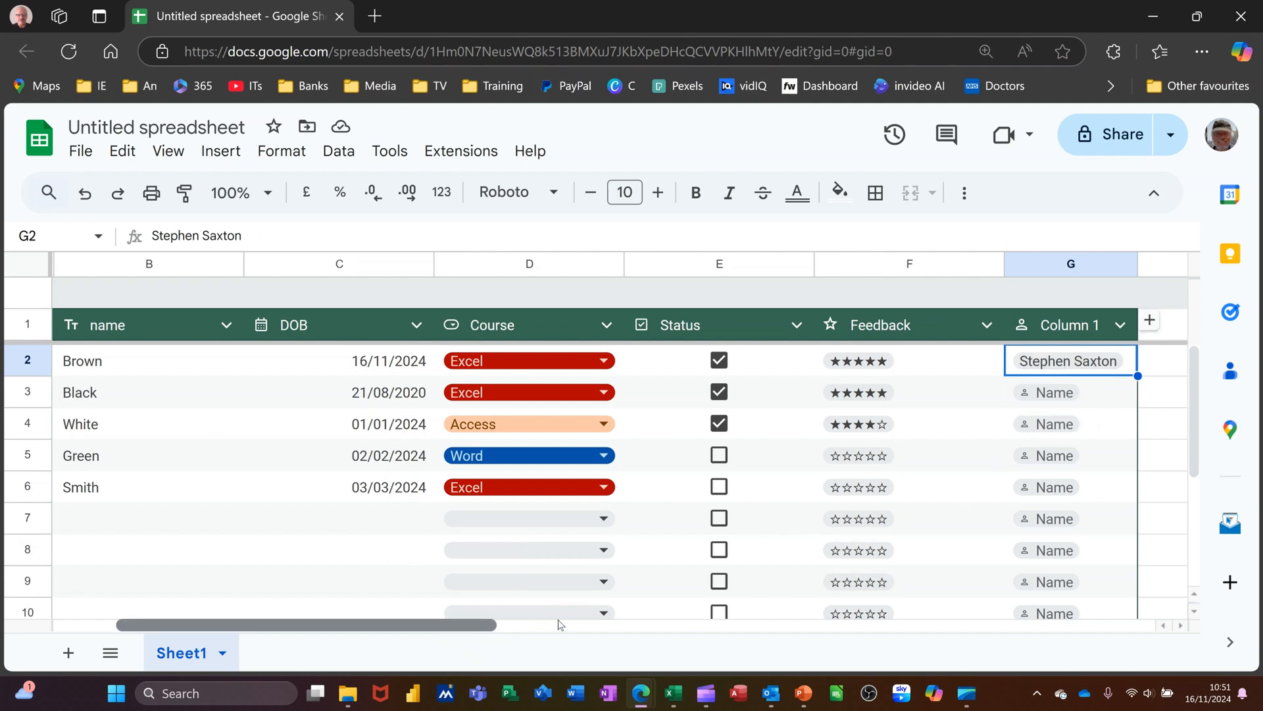
- Rename the people column's header in cell G1 as "Contact" and view the contact card of the chip in G2
scroll(487, 629, right, 6)
scroll(582, 568, right, 2)
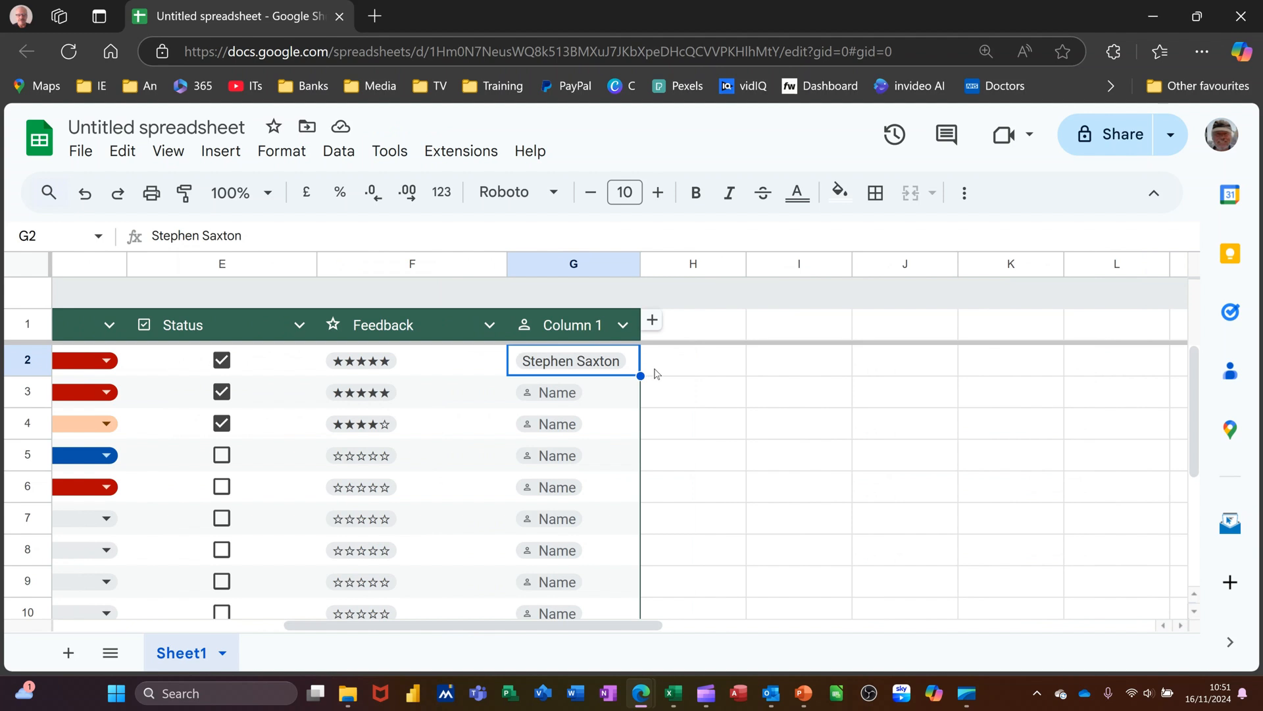
double_click(594, 334)
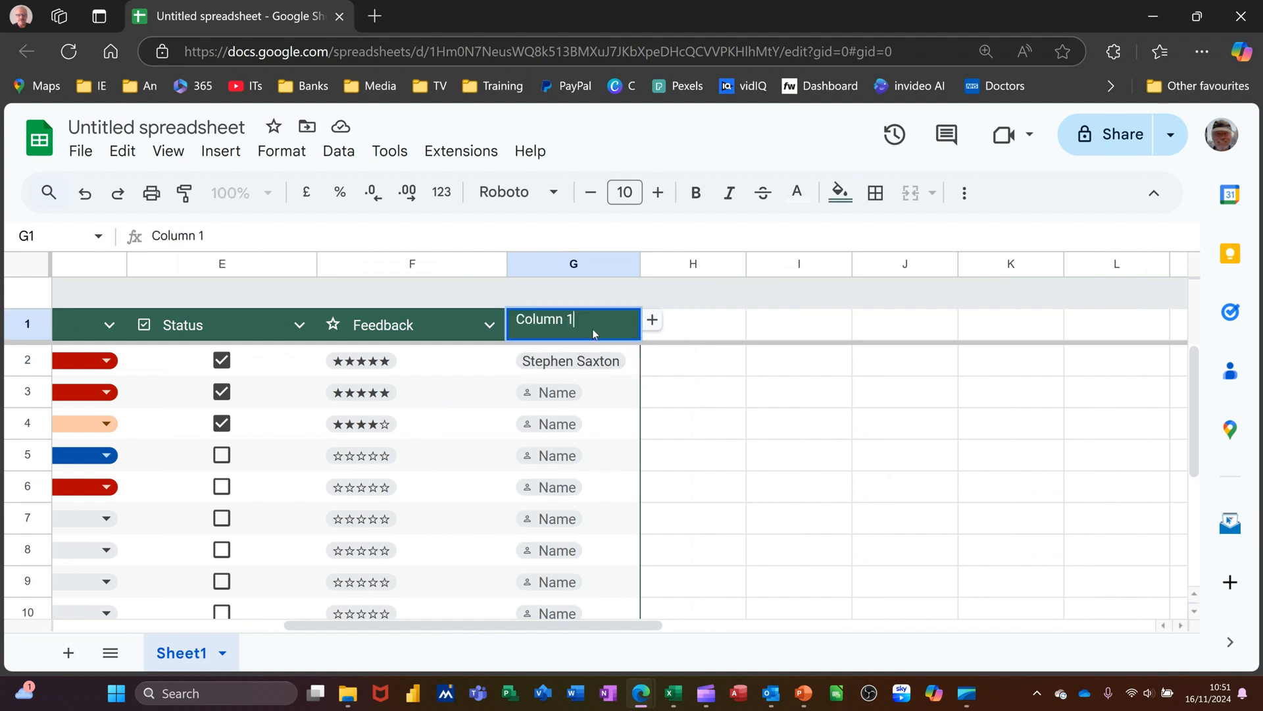
drag(596, 323, 523, 322)
text(C)
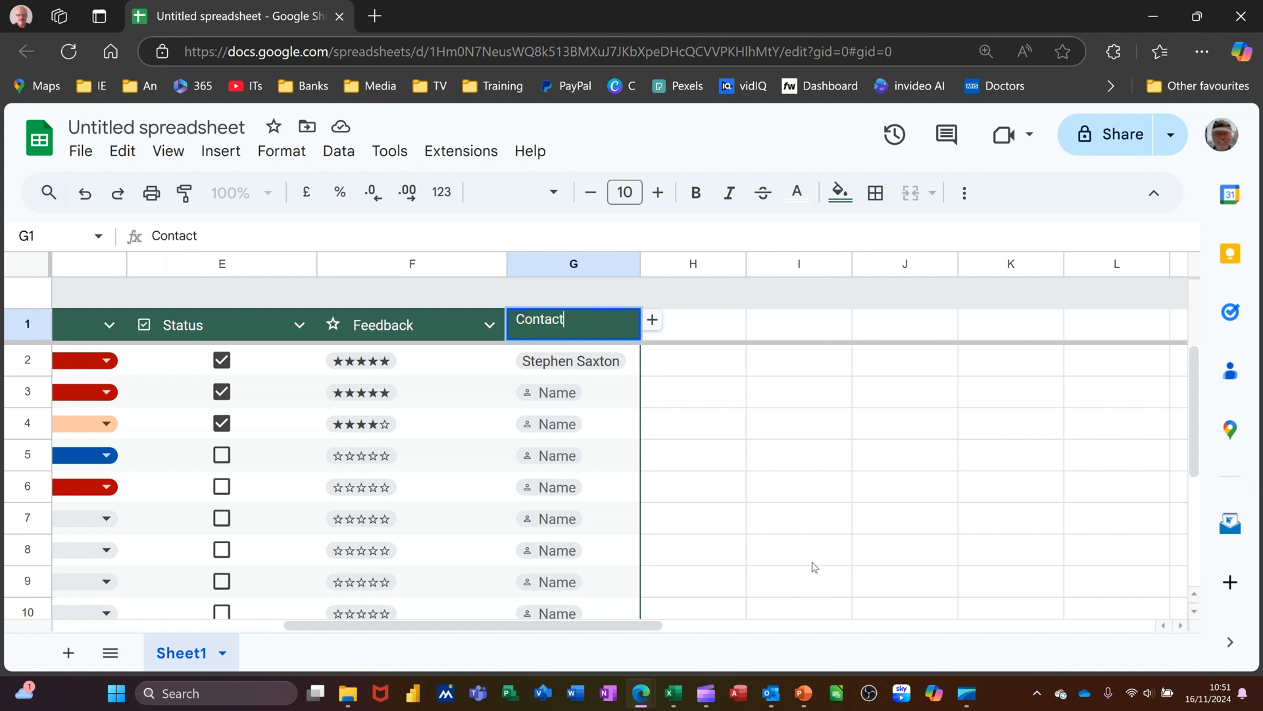
text(ontact)
click(583, 364)
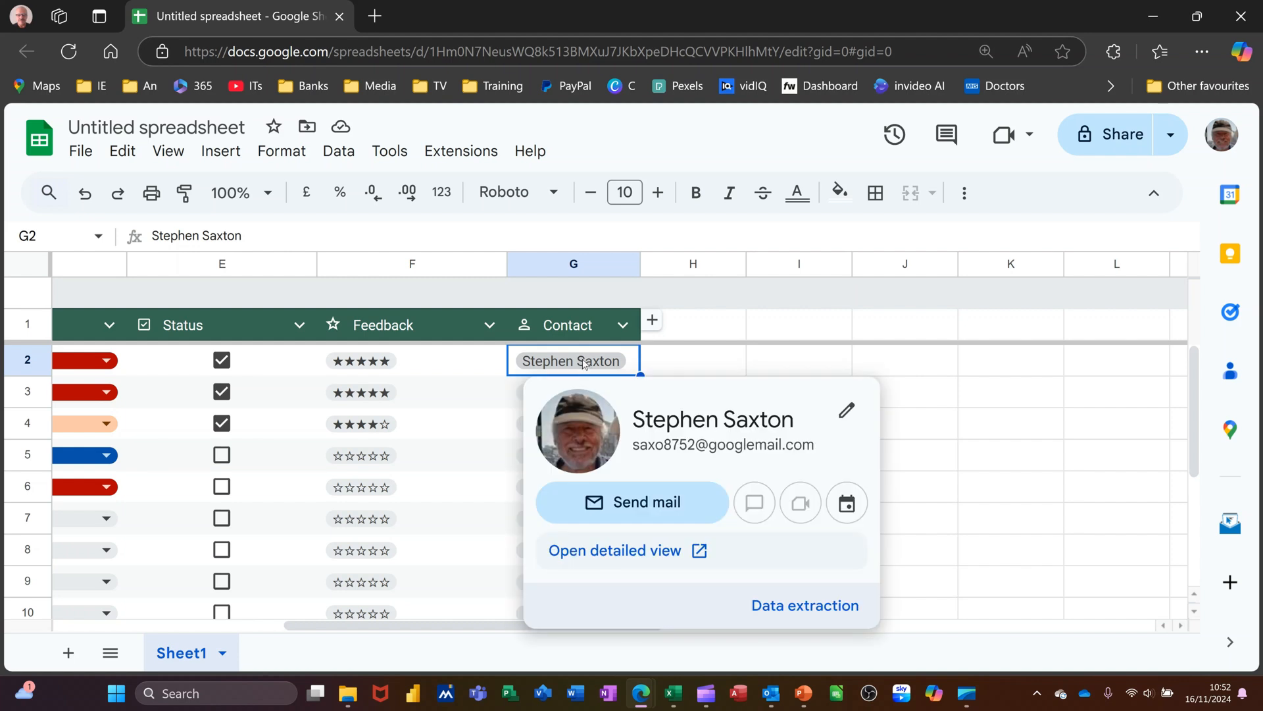
click(691, 361)
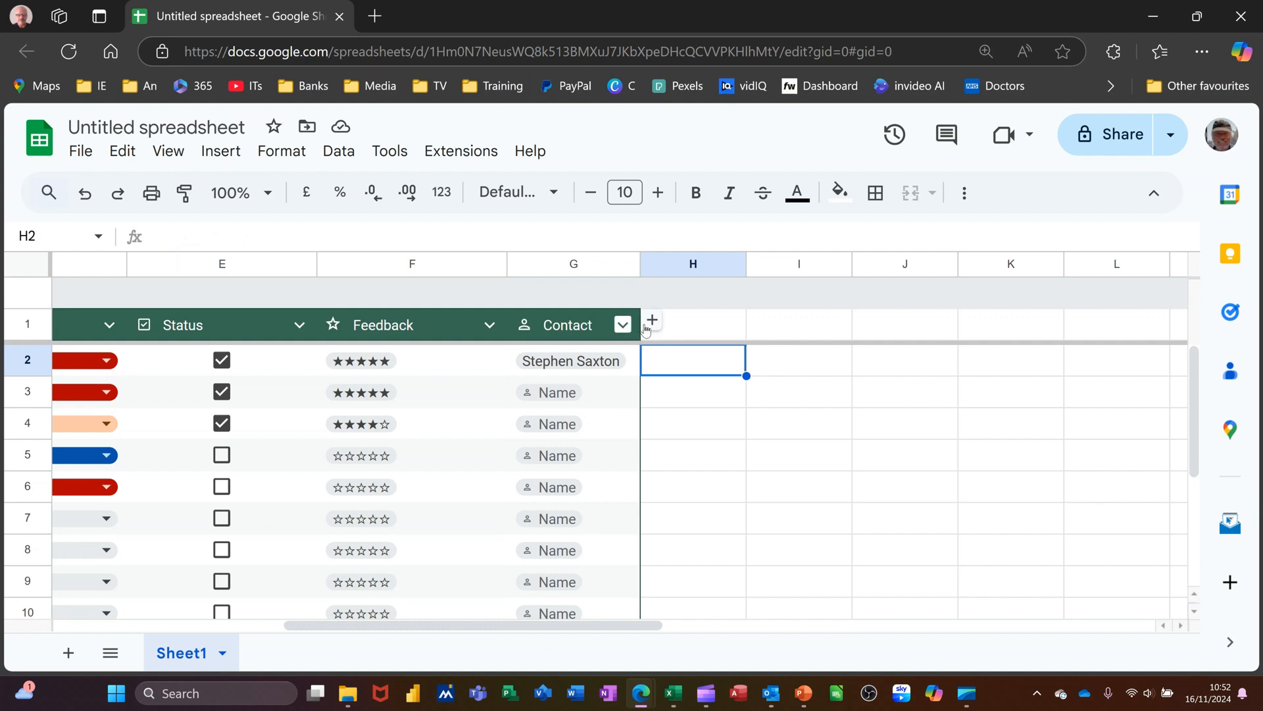
- Add a table column after Contact and set its type to the Place smart chip
click(649, 320)
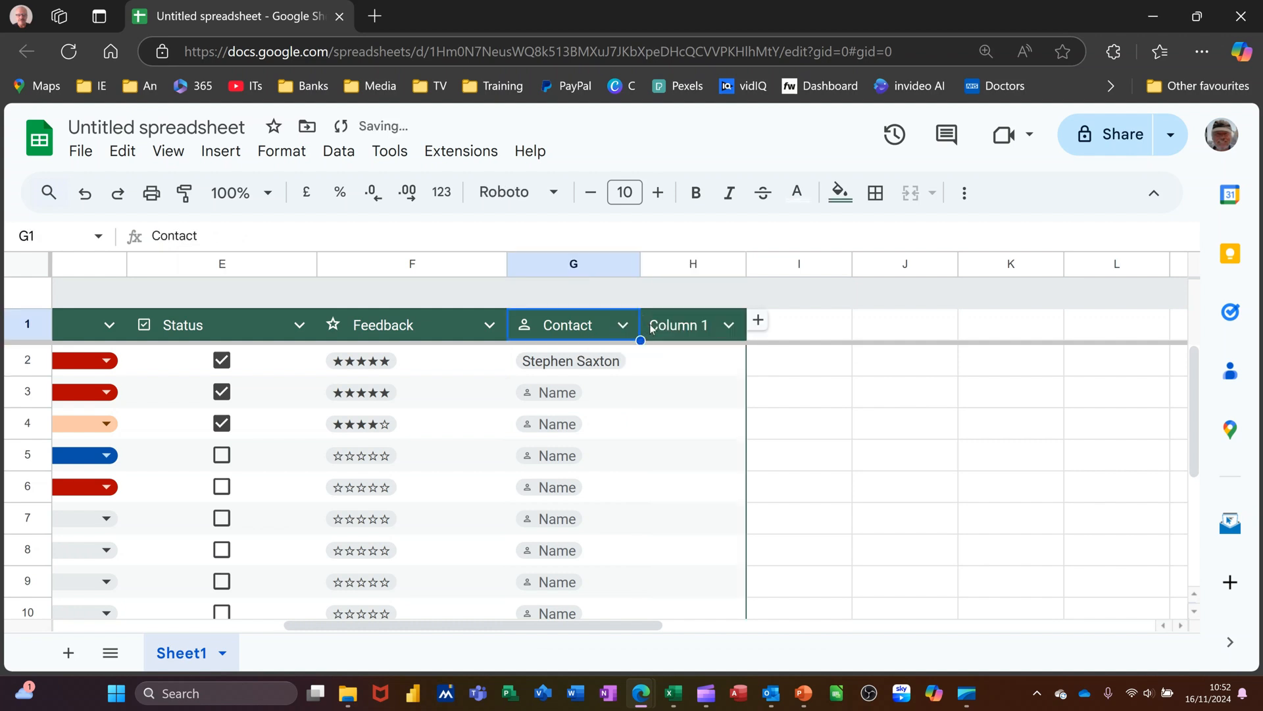
click(726, 326)
mouse_move(780, 374)
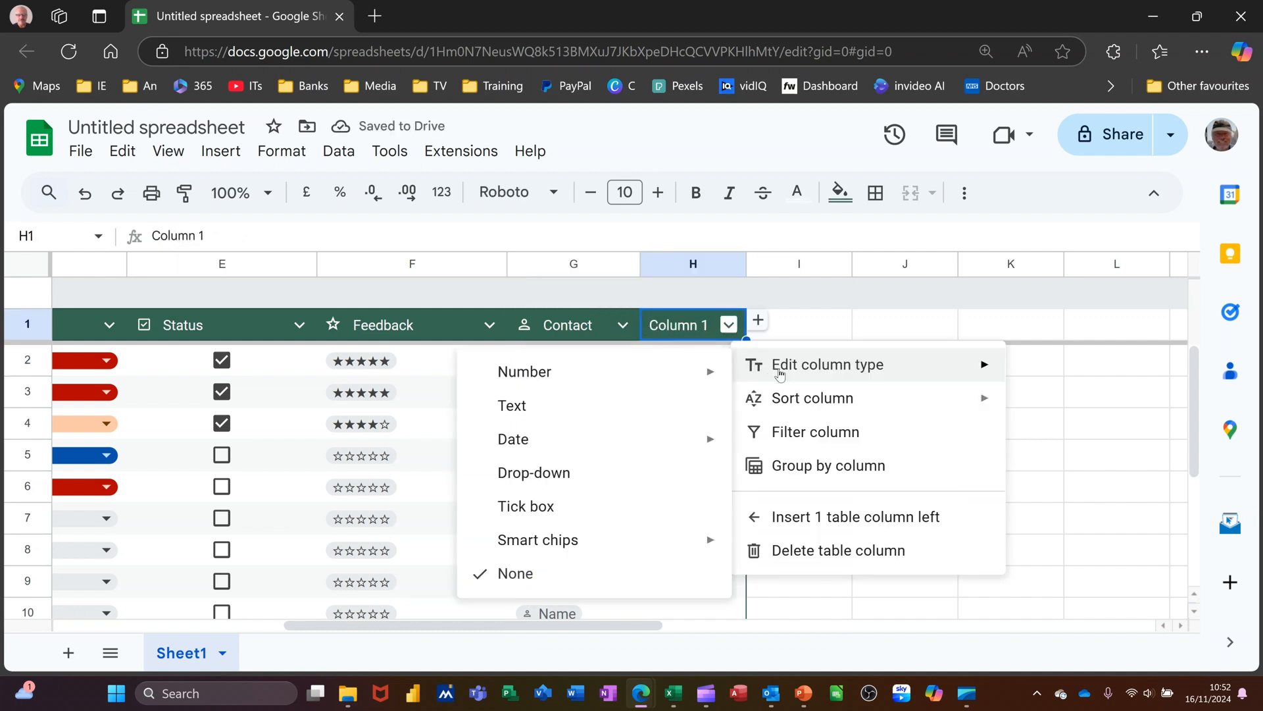
mouse_move(565, 550)
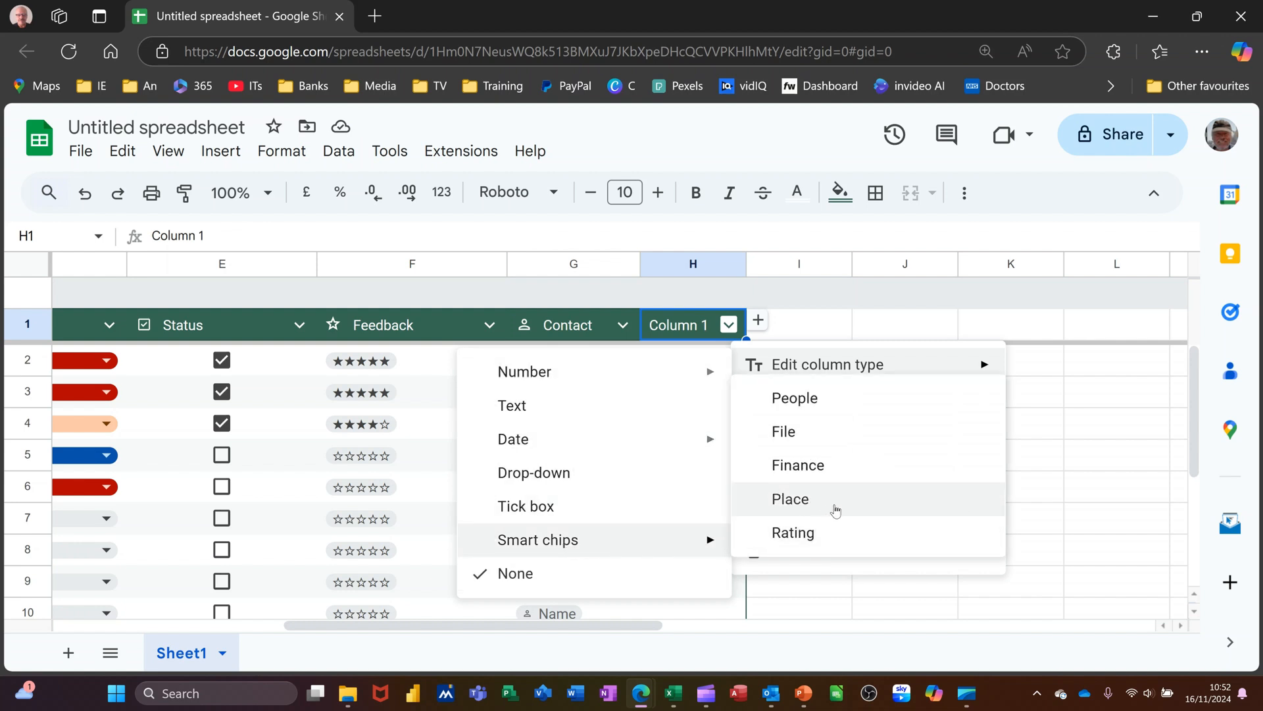
click(811, 502)
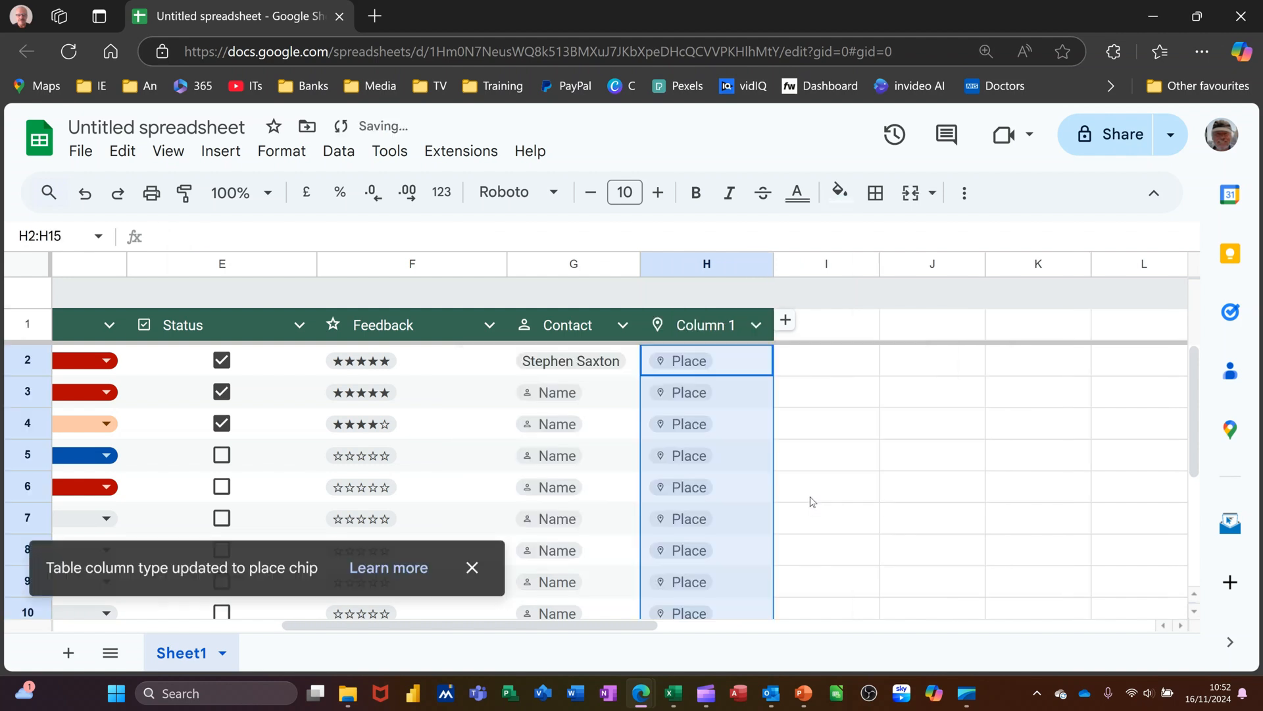
- Insert place chips for Leeds, UK in cell H2 and Bradford, UK in cell H3
click(684, 368)
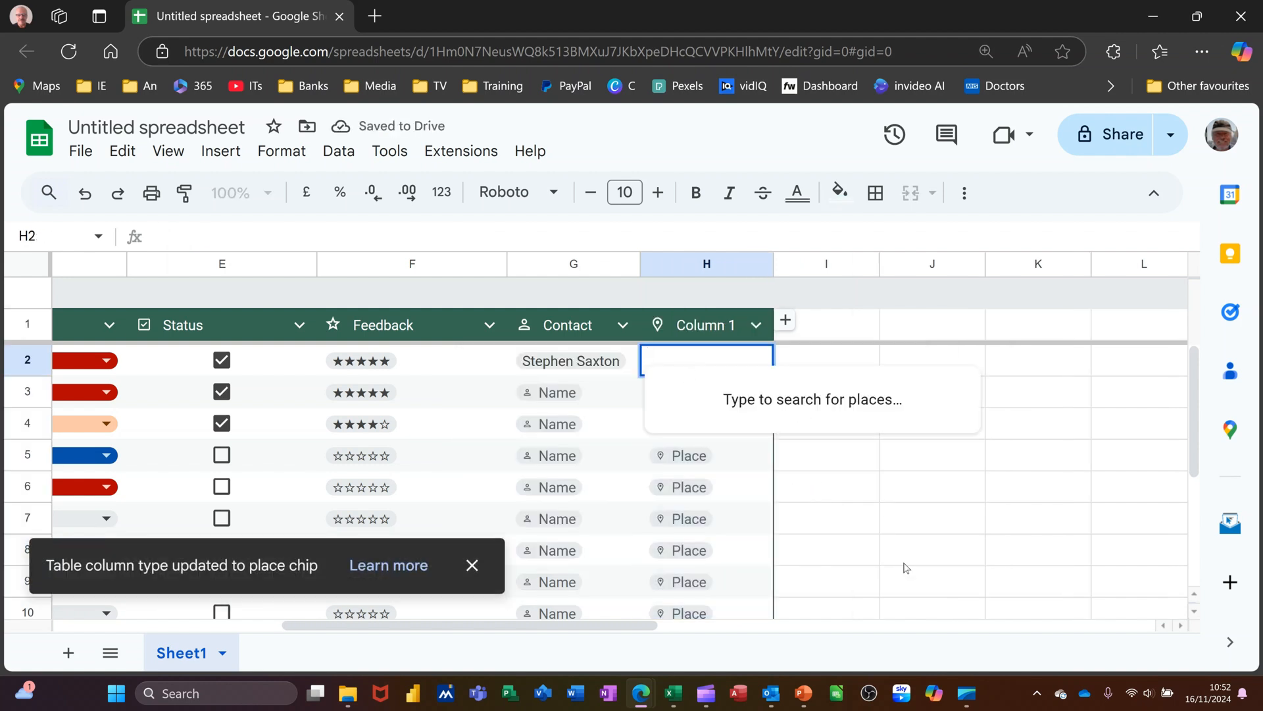
text(Leeds)
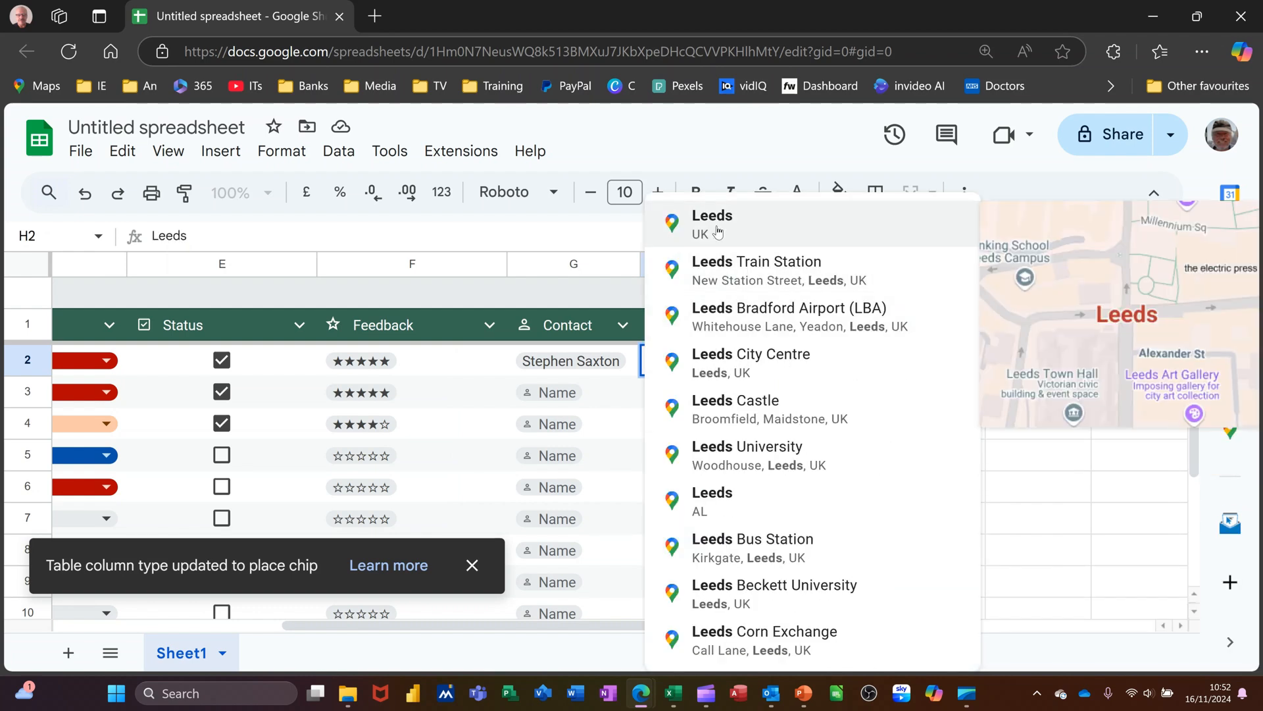
click(718, 224)
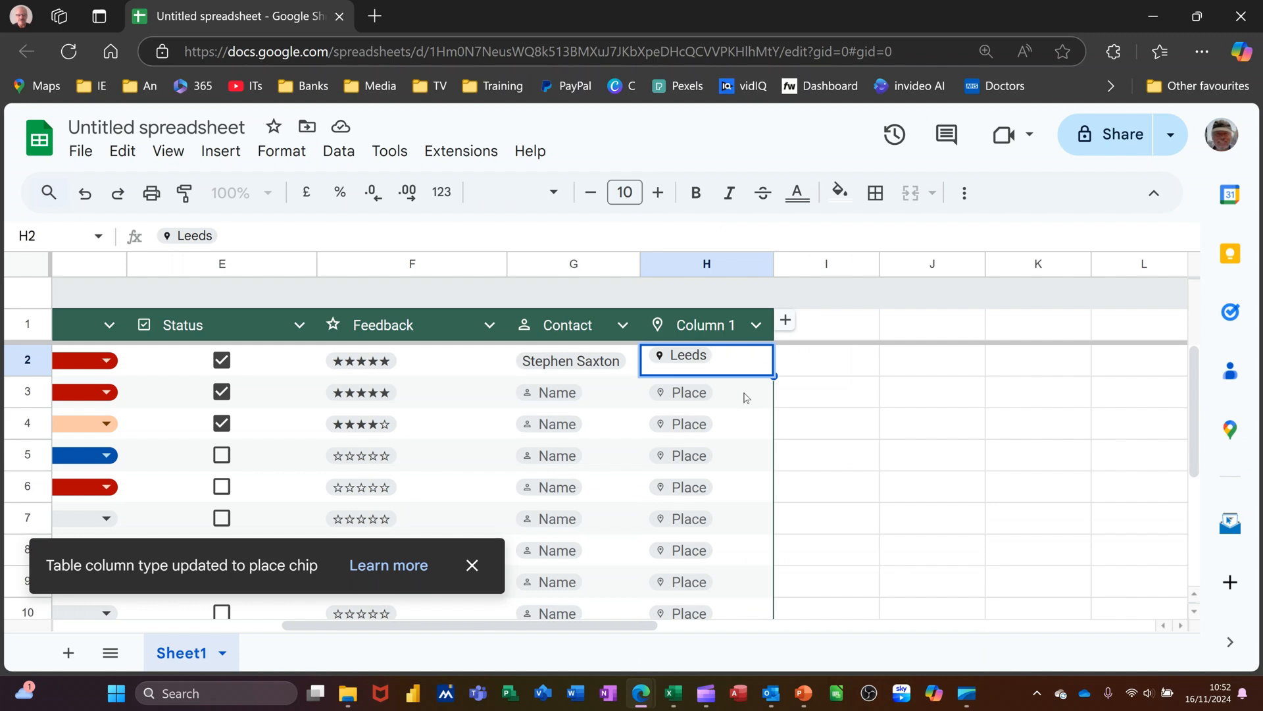
double_click(699, 393)
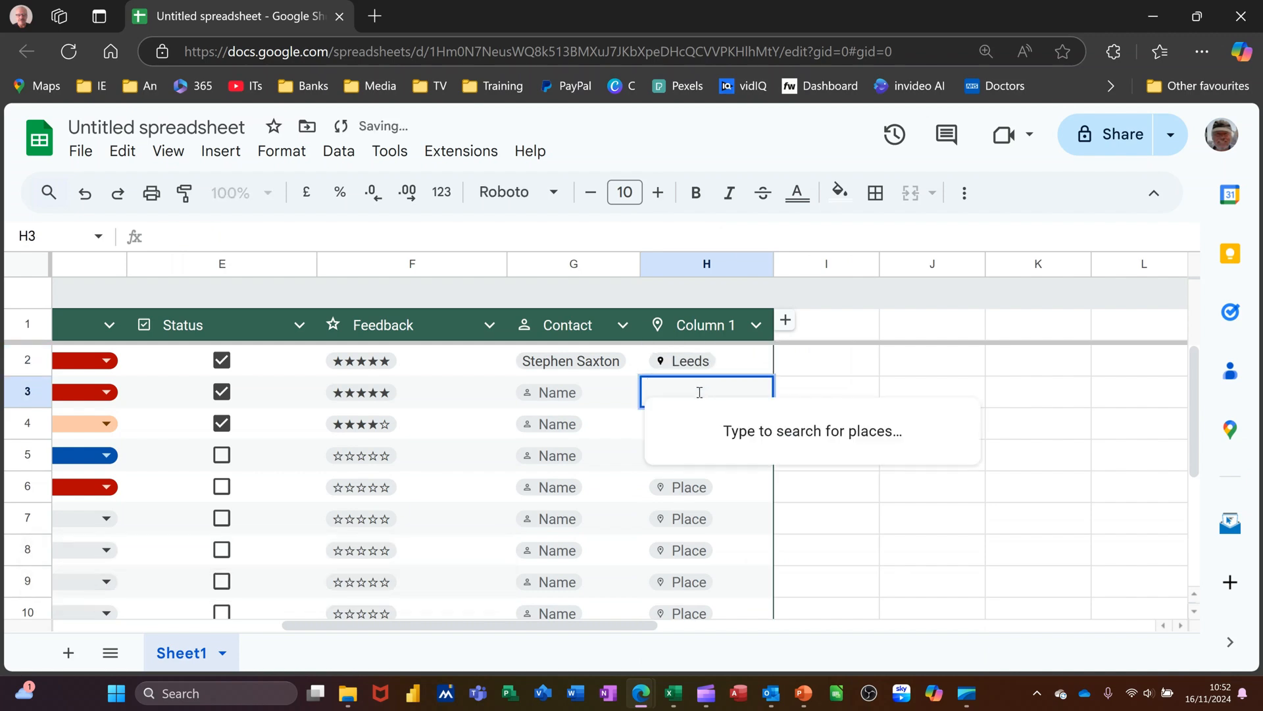
text(Bradford)
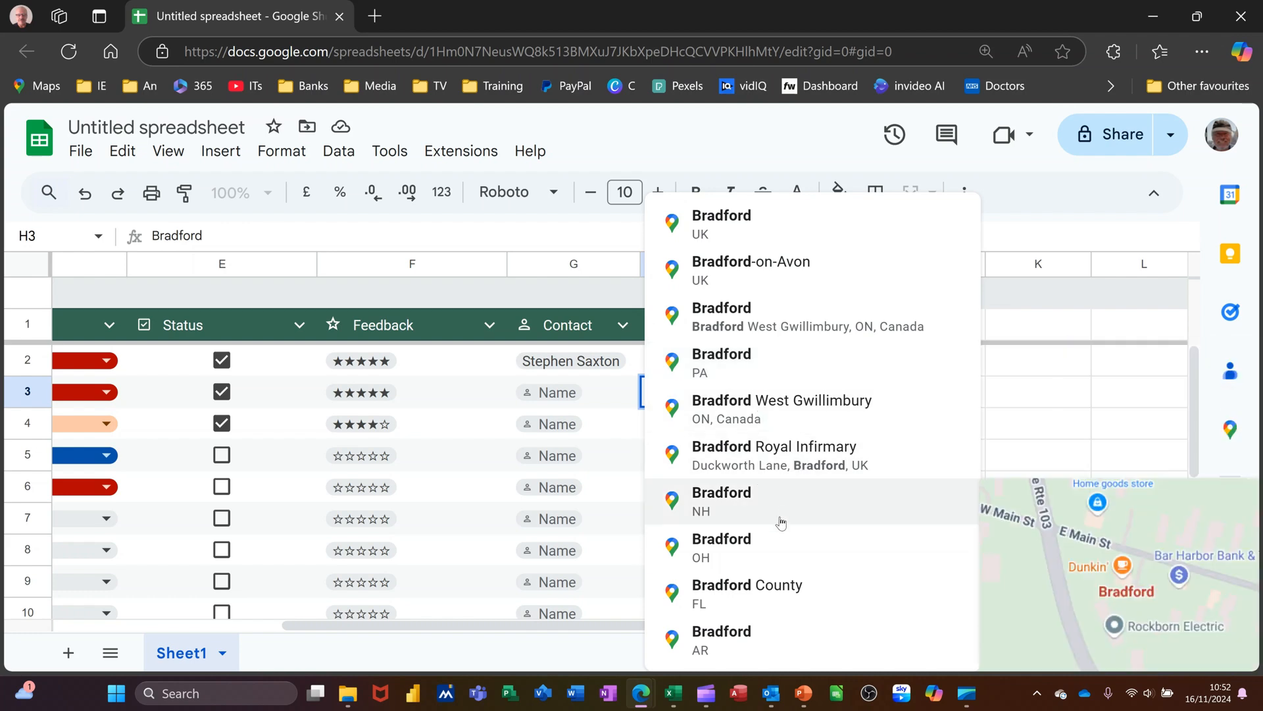
click(721, 225)
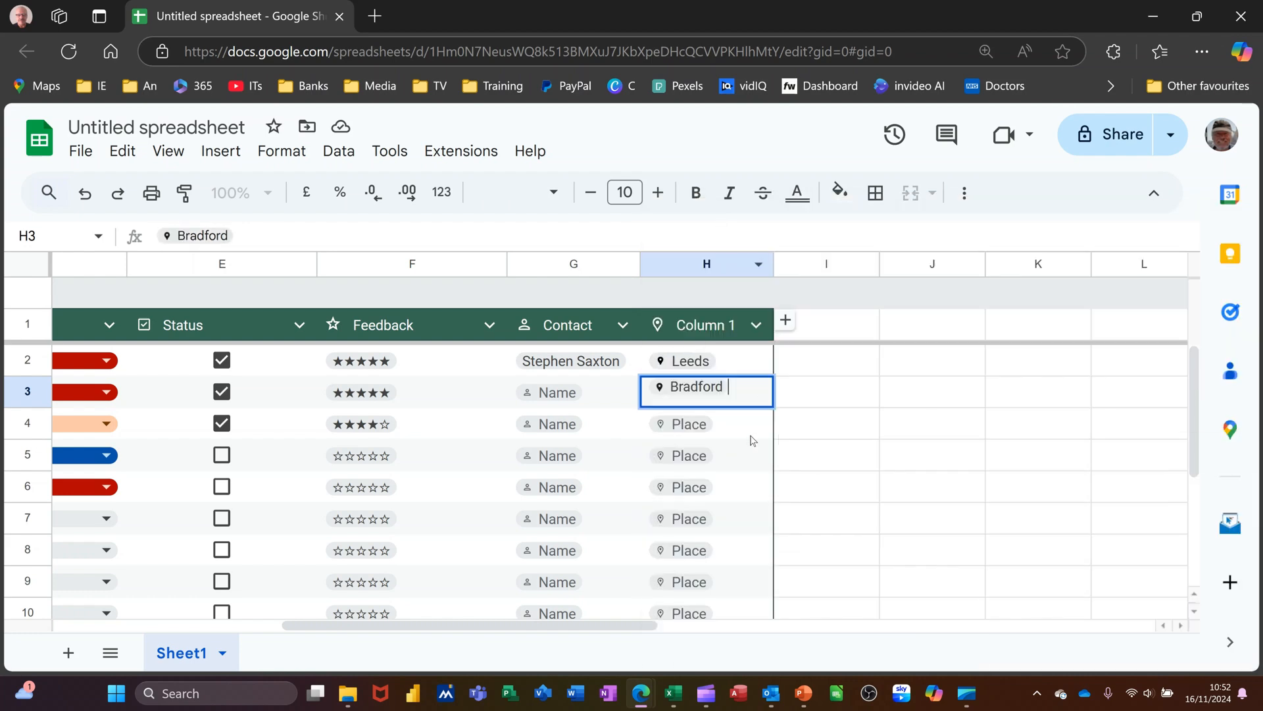
click(806, 396)
mouse_move(704, 397)
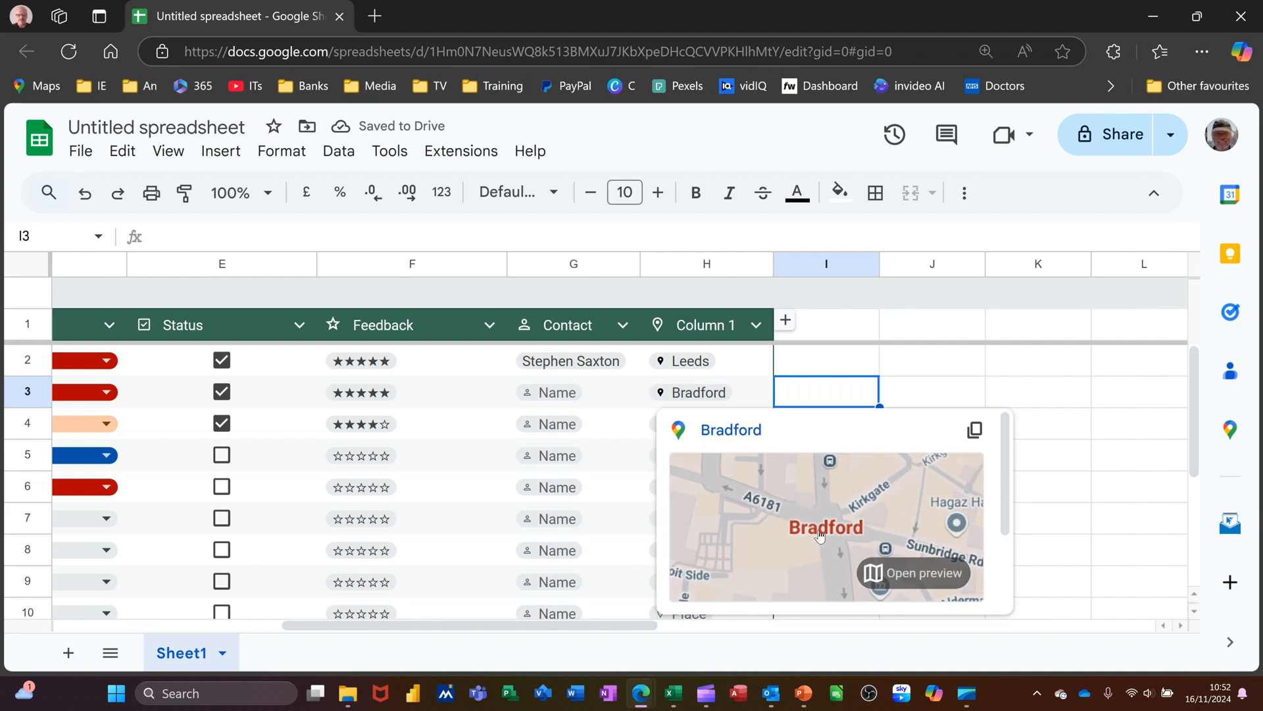
mouse_move(693, 369)
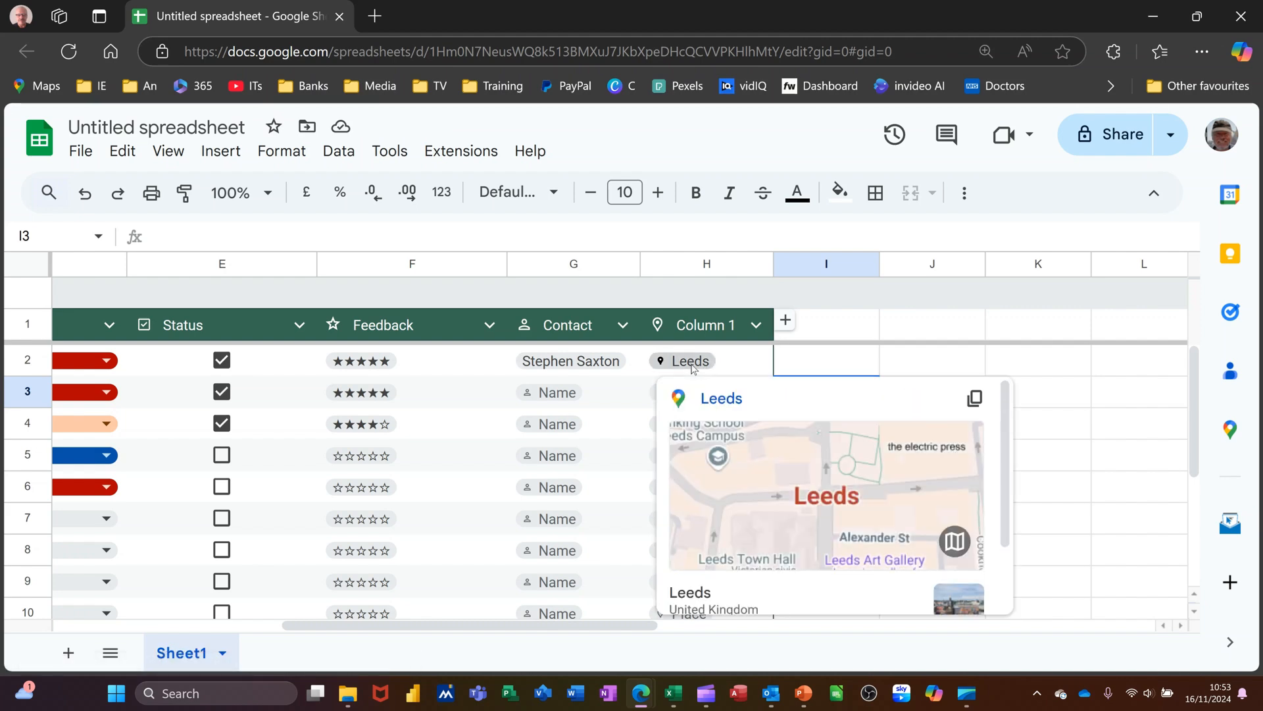
- Rename the place column's header in cell H1 as "Location"
double_click(720, 326)
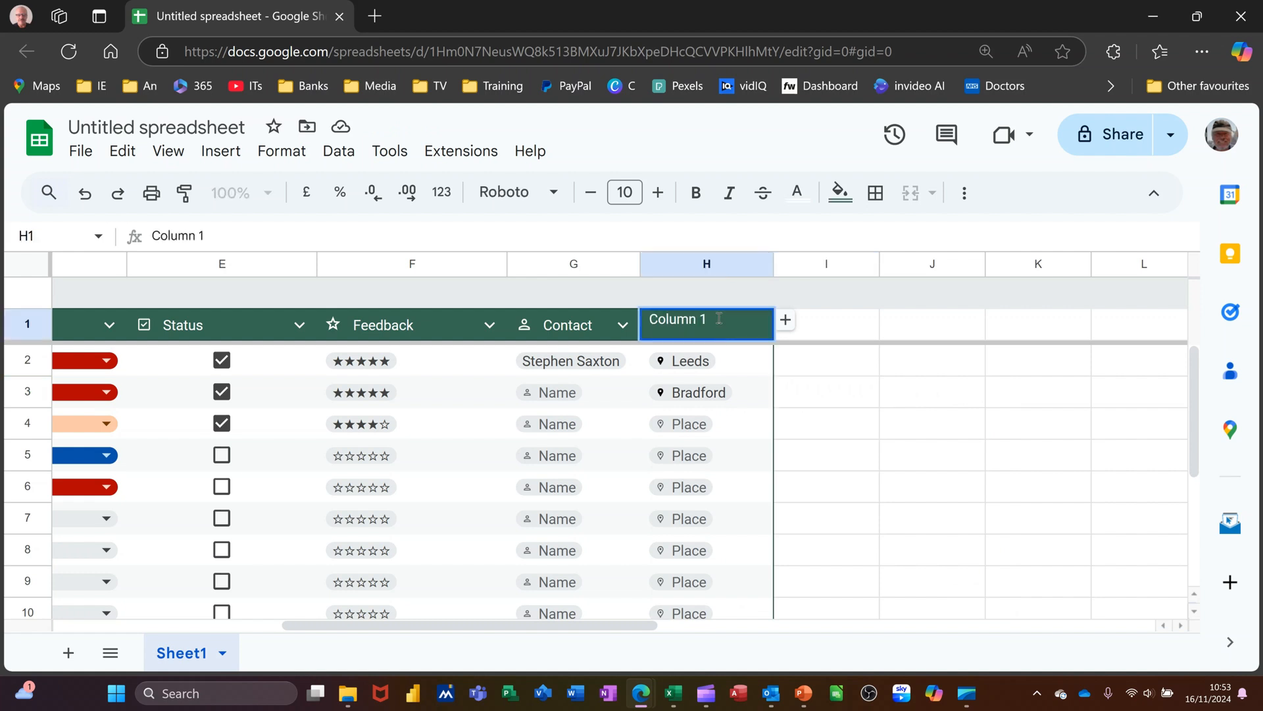
key(BackSpace)
key(BackSpace)
key(BackSpace)
key(BackSpace)
key(BackSpace)
key(BackSpace)
text(Location)
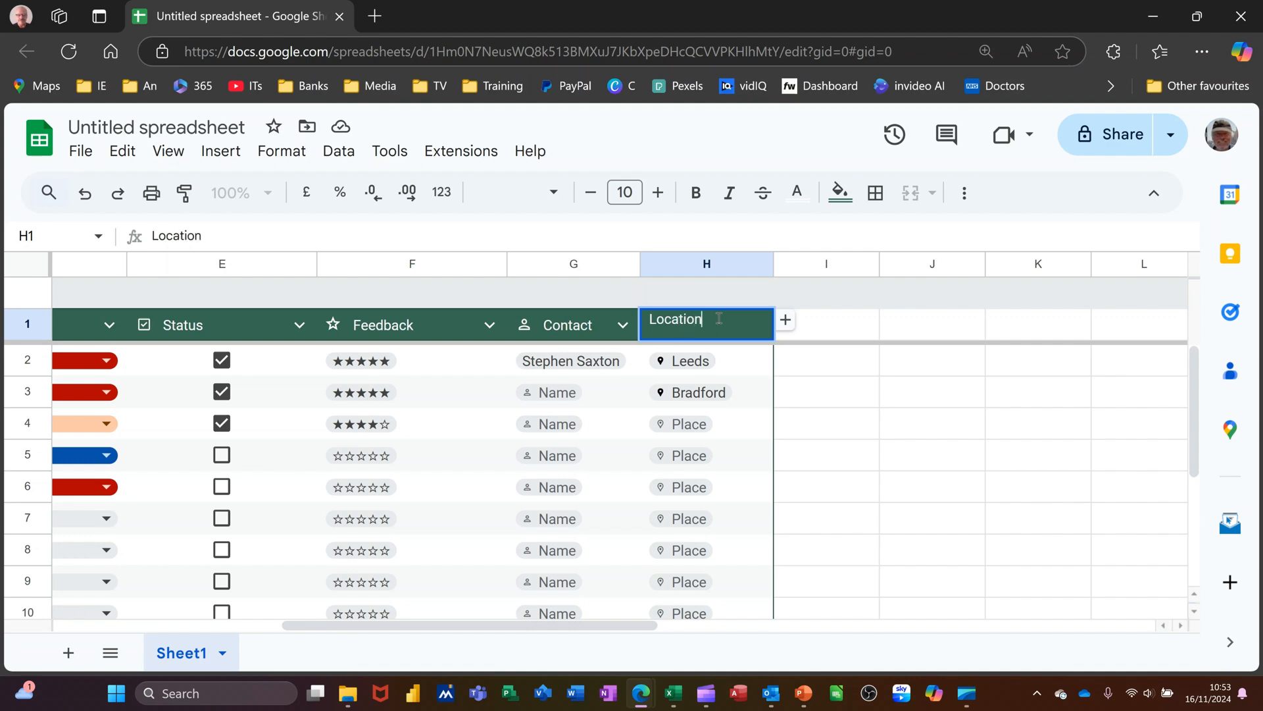
key(Return)
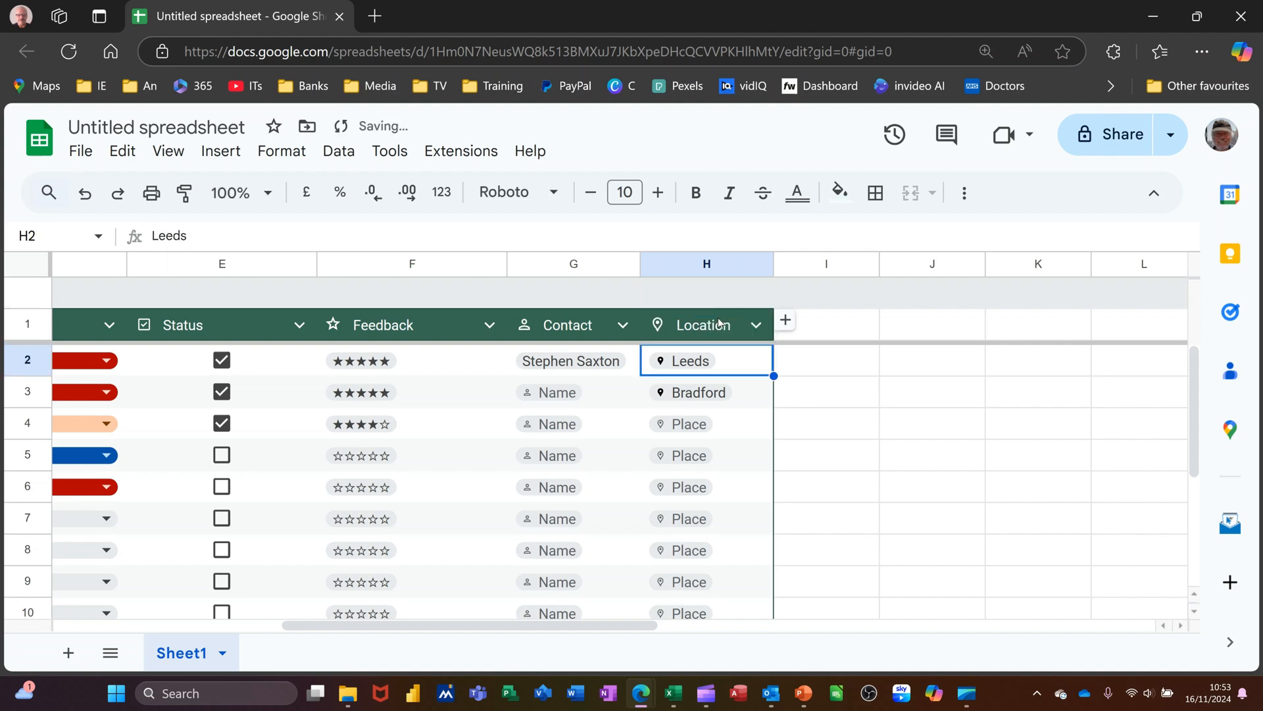
- Add a table column after Location and set its type to the Finance smart chip
click(786, 320)
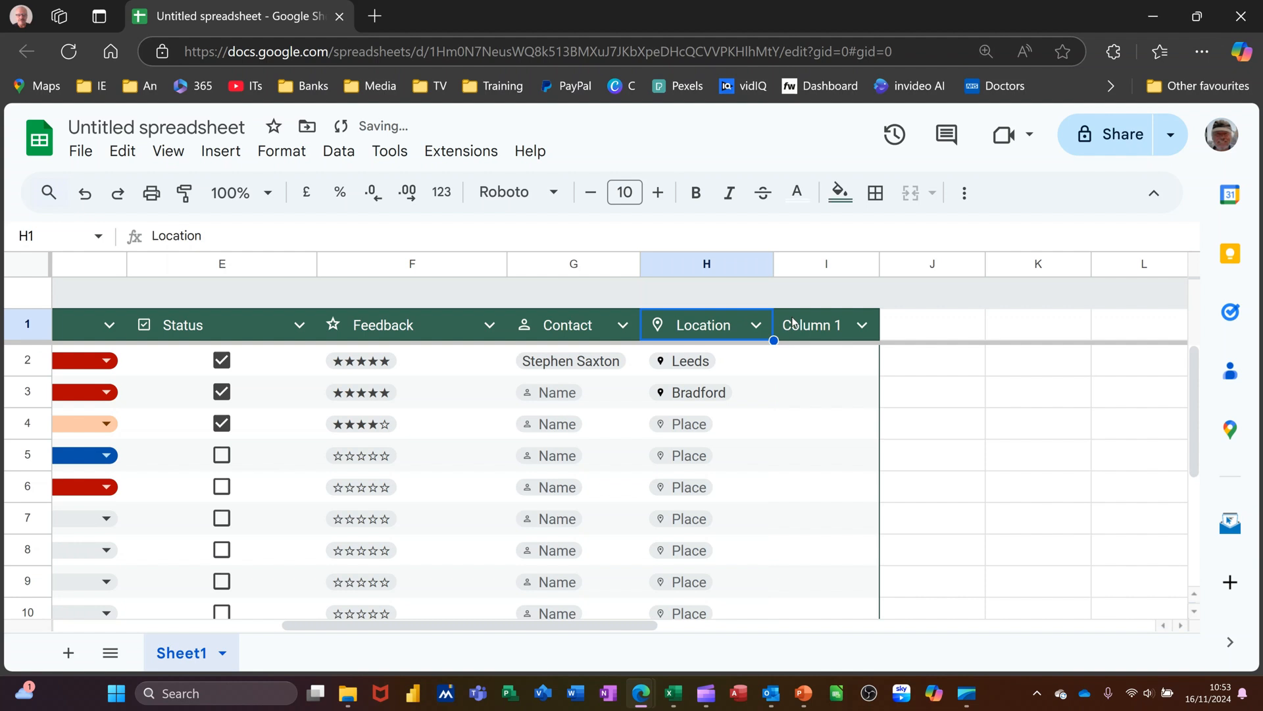
click(862, 325)
mouse_move(902, 367)
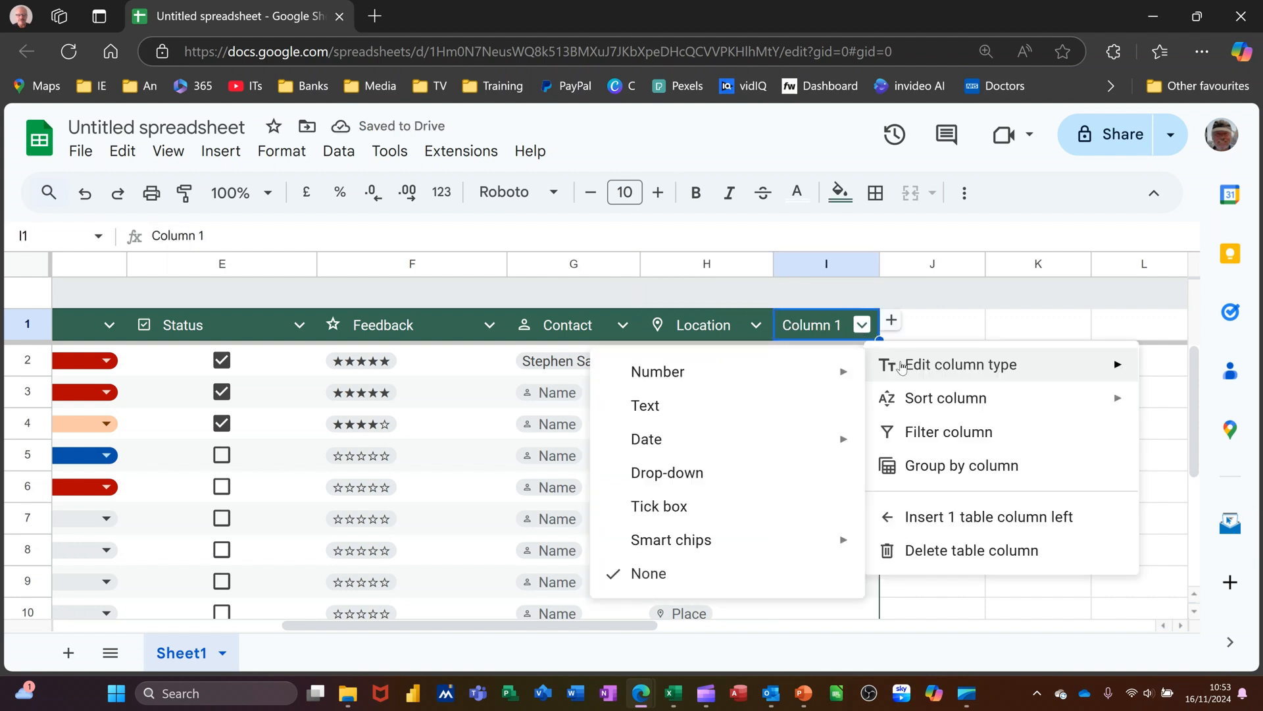
mouse_move(725, 544)
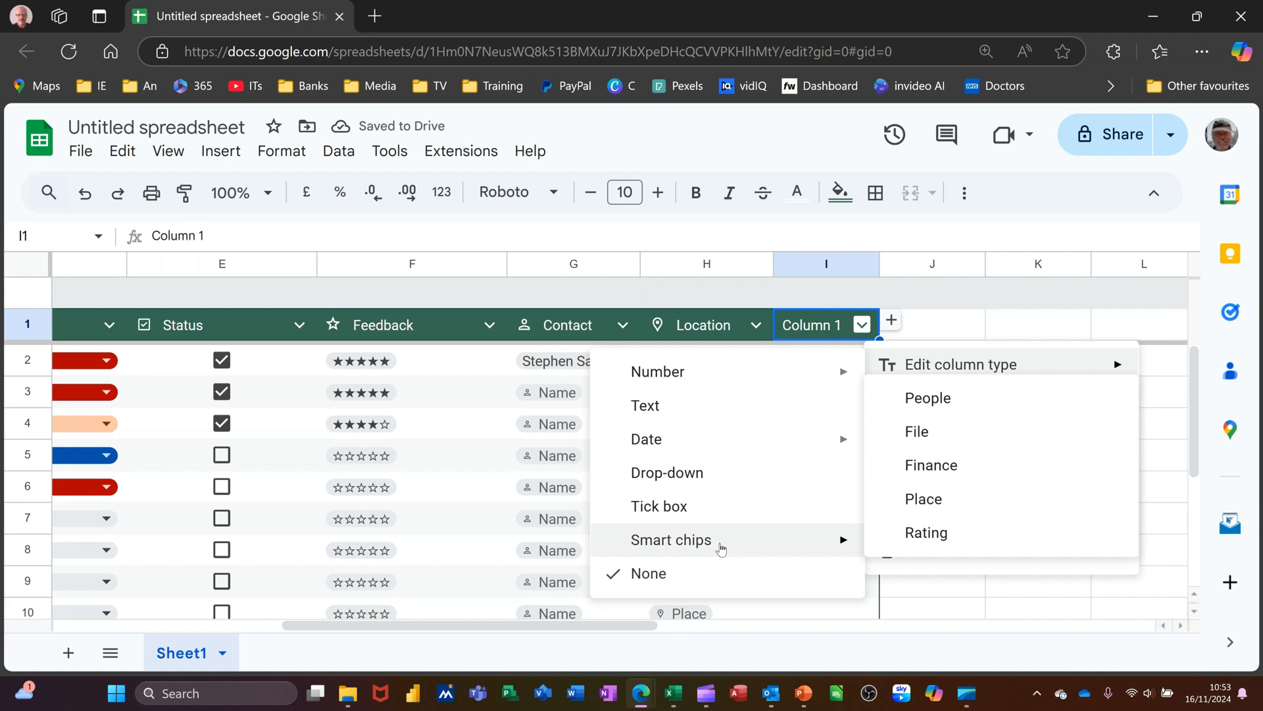
click(978, 475)
- Search for HSBC in cell I2 and insert the finance chip for HSBC Holdings plc (LON:HSBA)
click(818, 369)
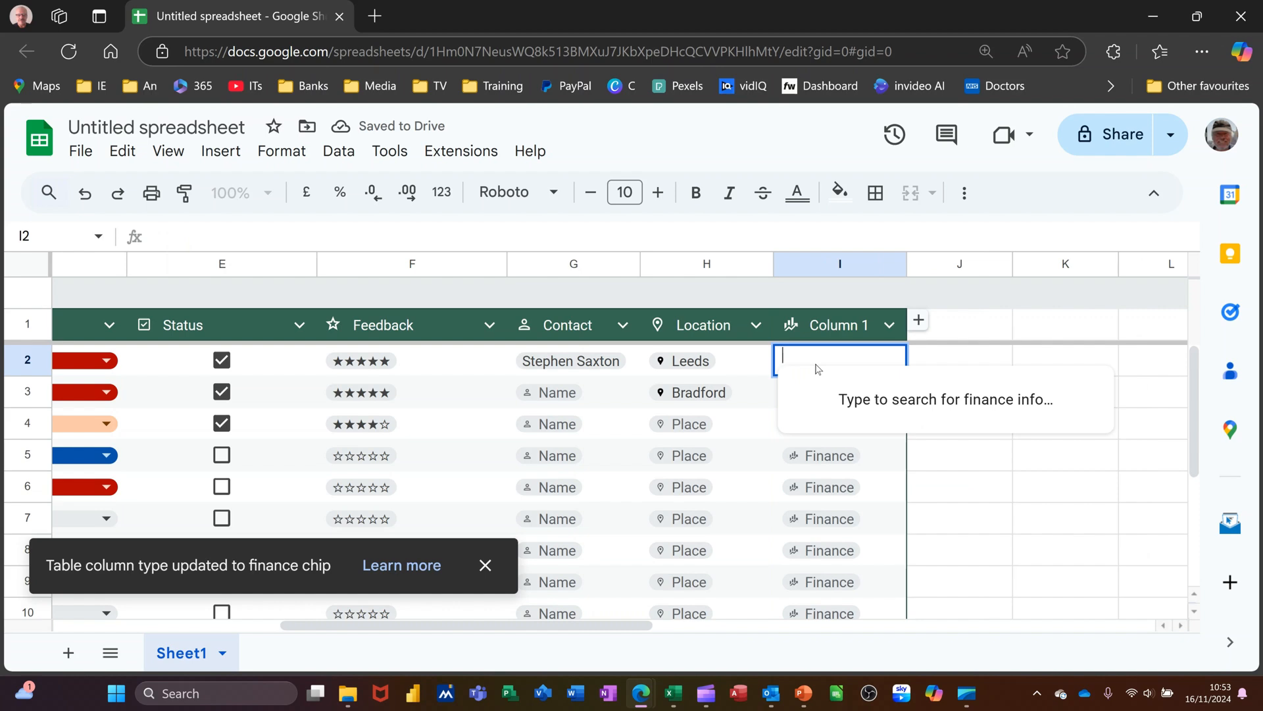
text(H)
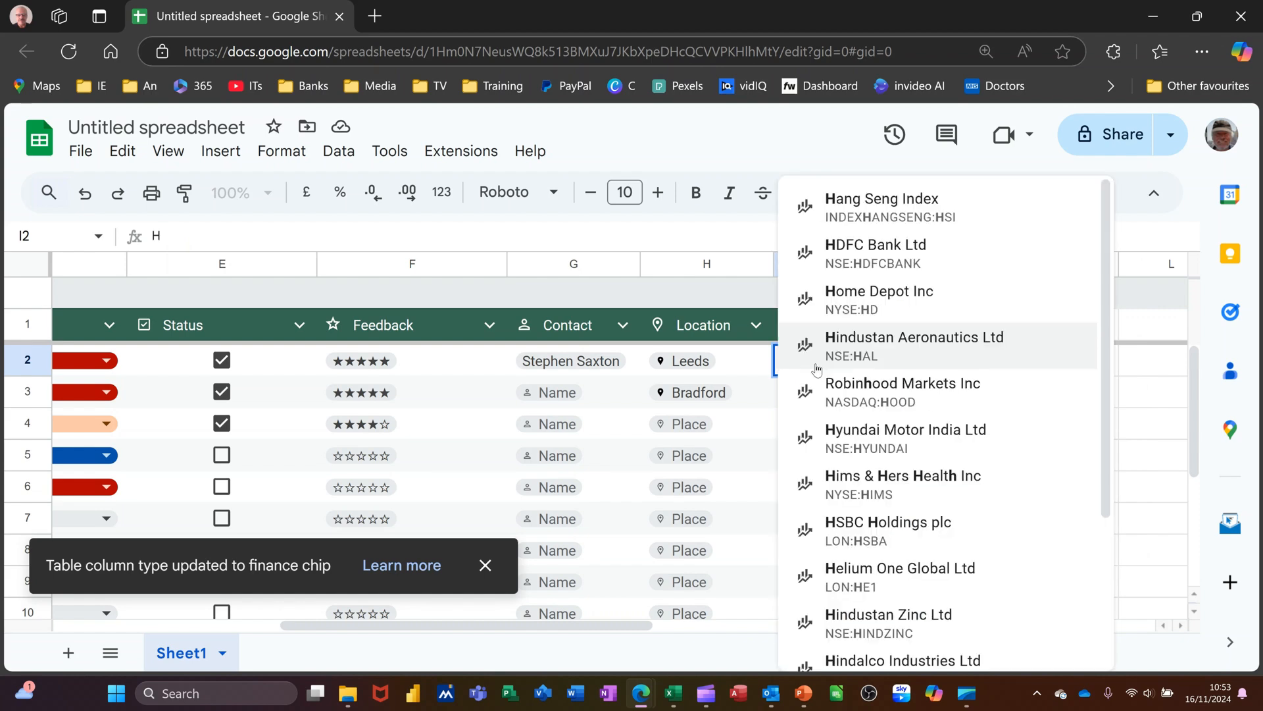
text(SBC)
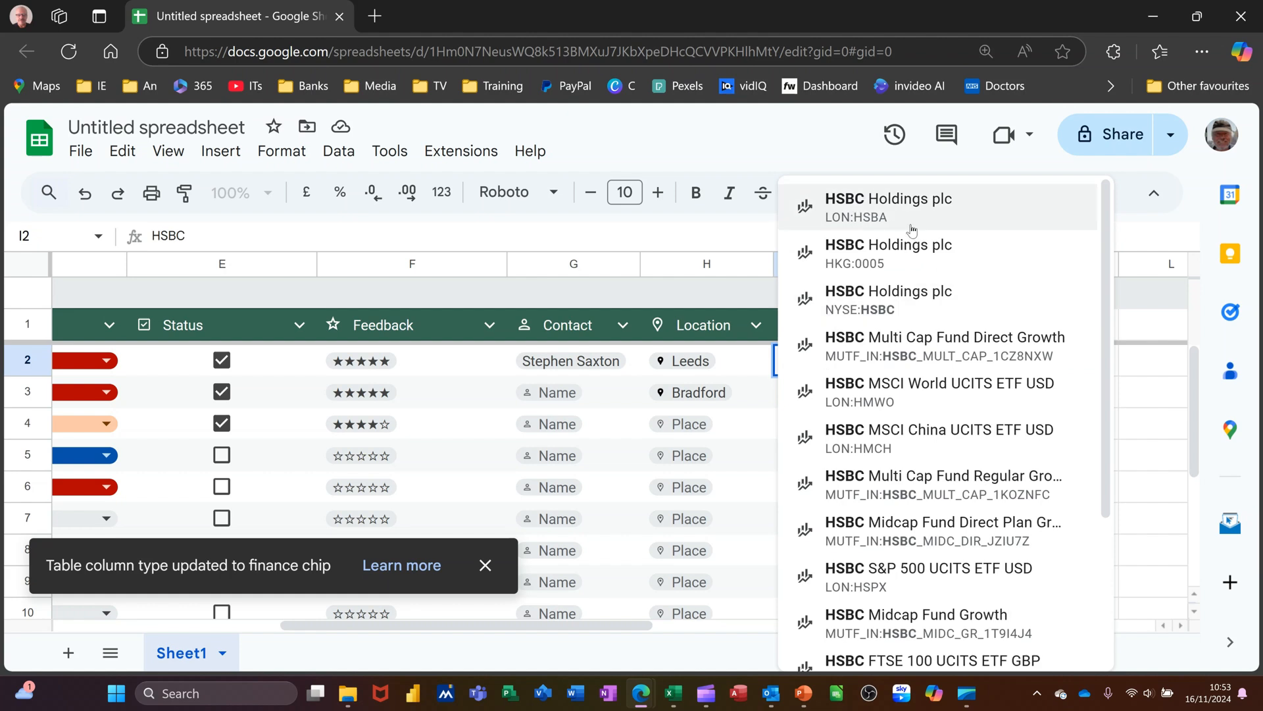
click(878, 214)
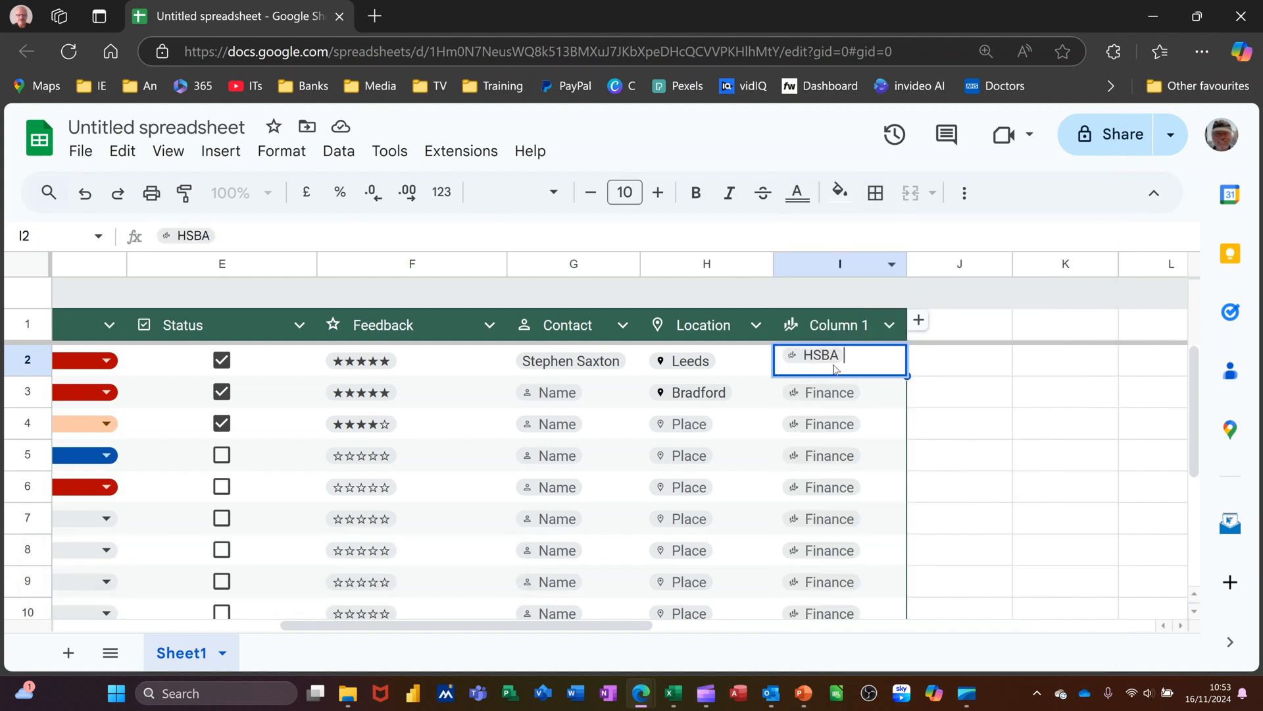
key(Return)
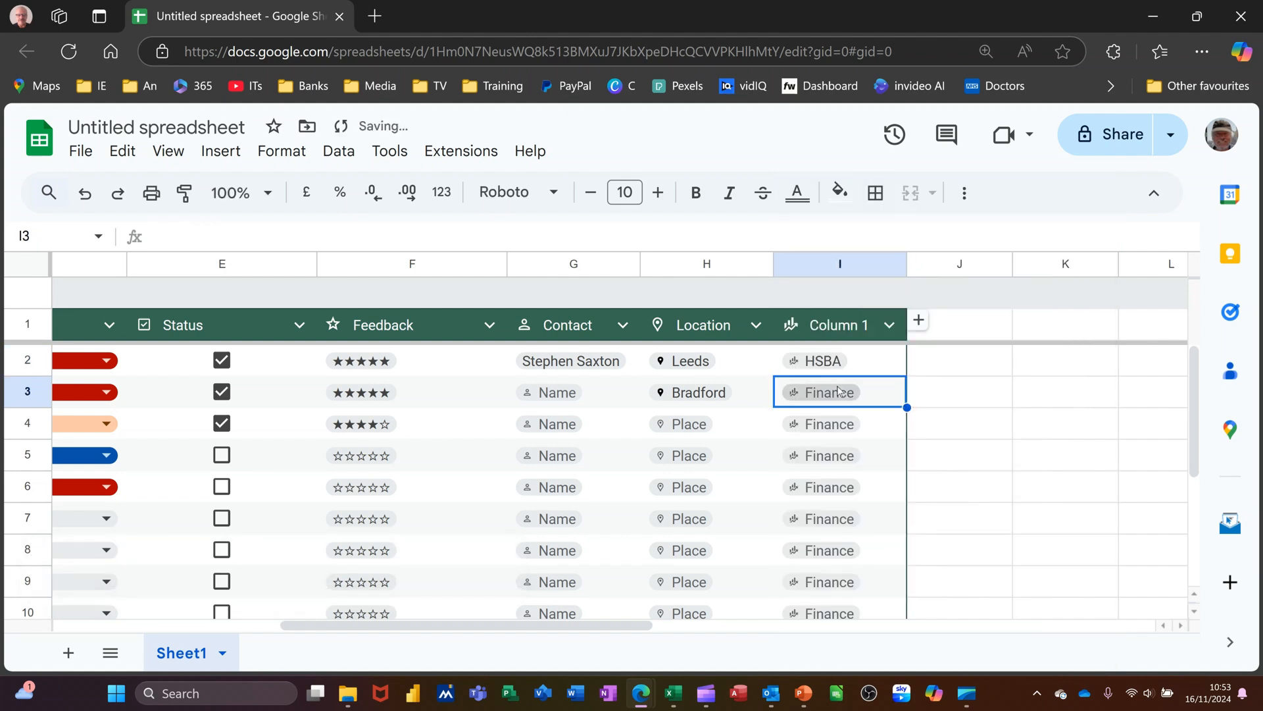
mouse_move(826, 366)
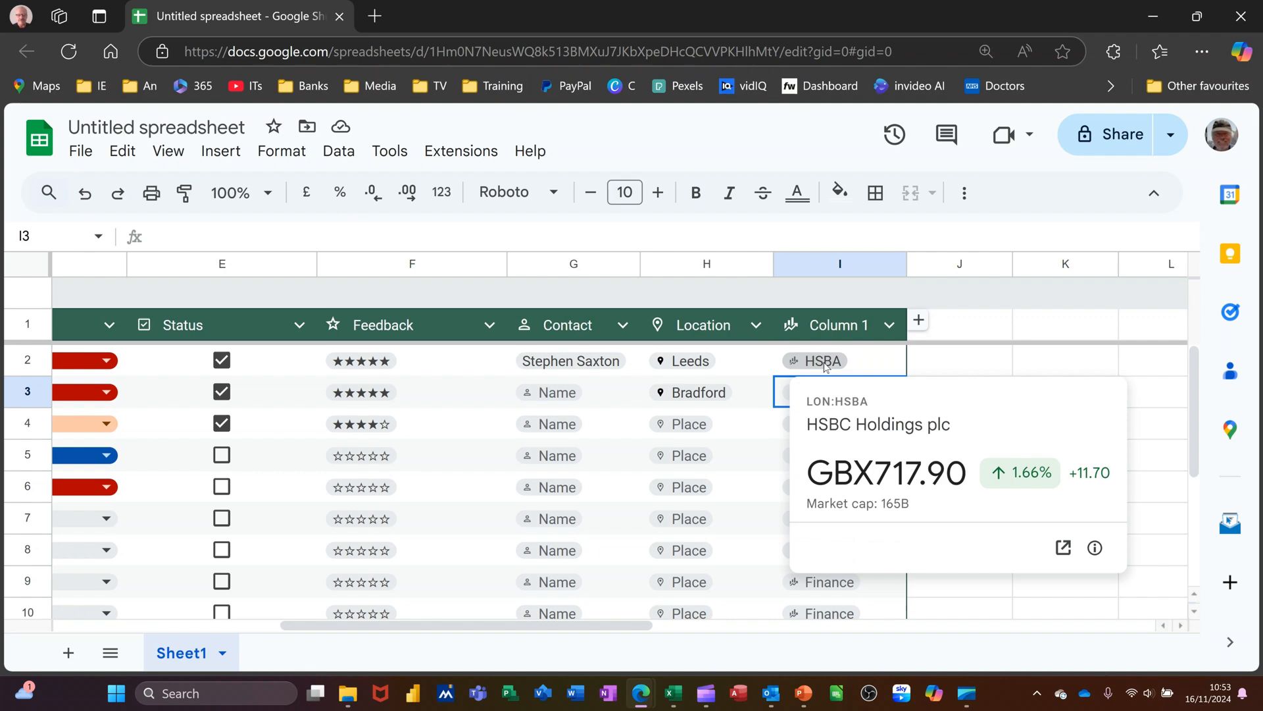
- Rename the finance column's header in cell I1 as "Stock"
double_click(853, 336)
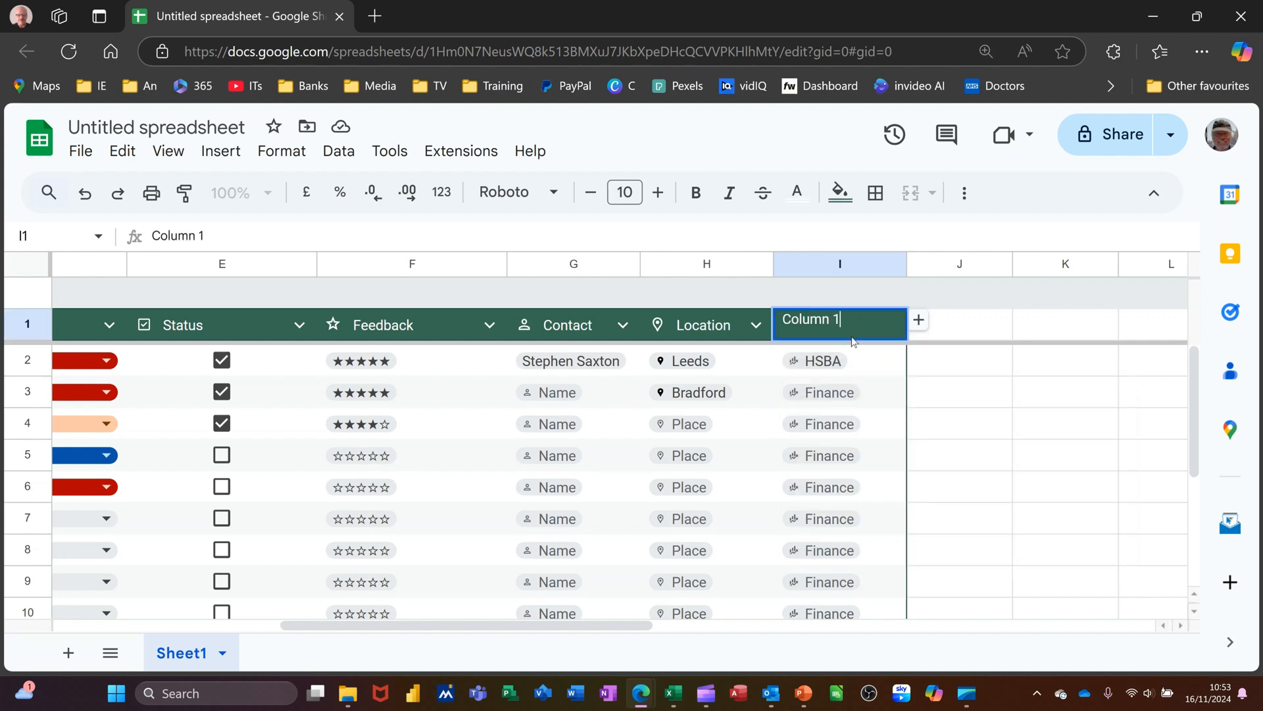
drag(859, 323, 770, 304)
text(Stock)
key(Return)
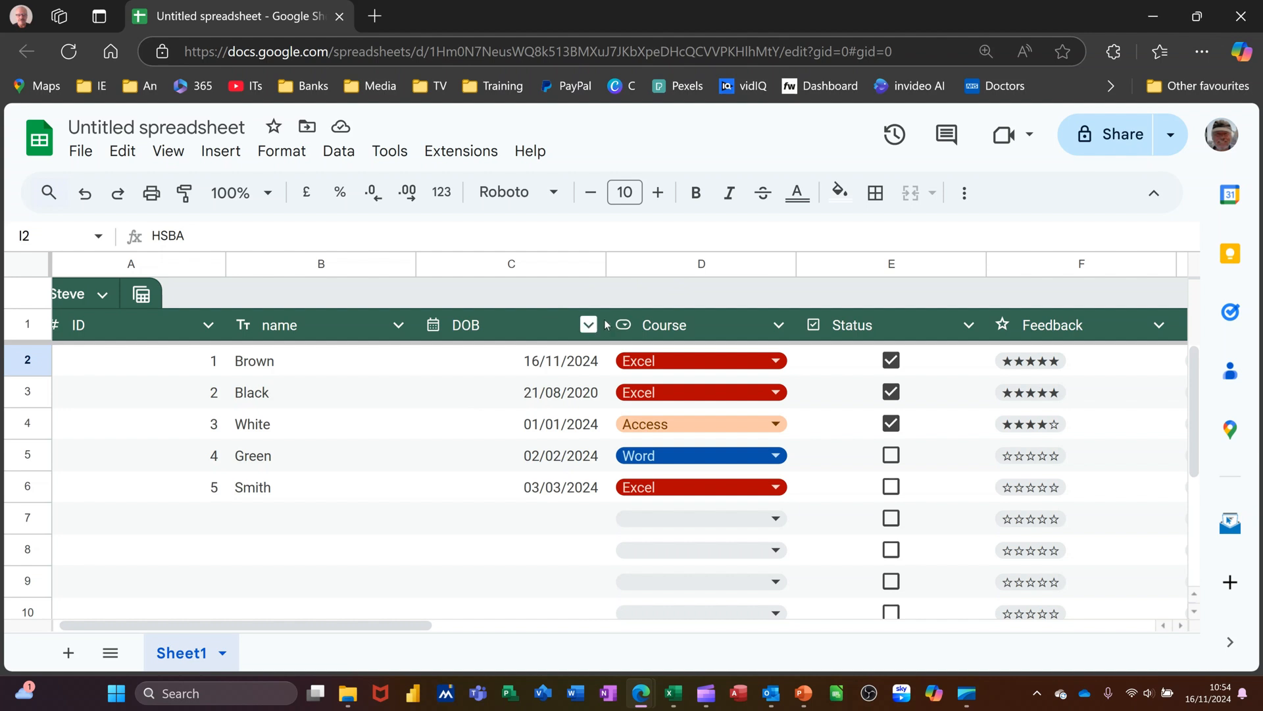
- Filter the Course column by values to show only the Excel rows, excluding (Blanks), Access and Word
click(779, 325)
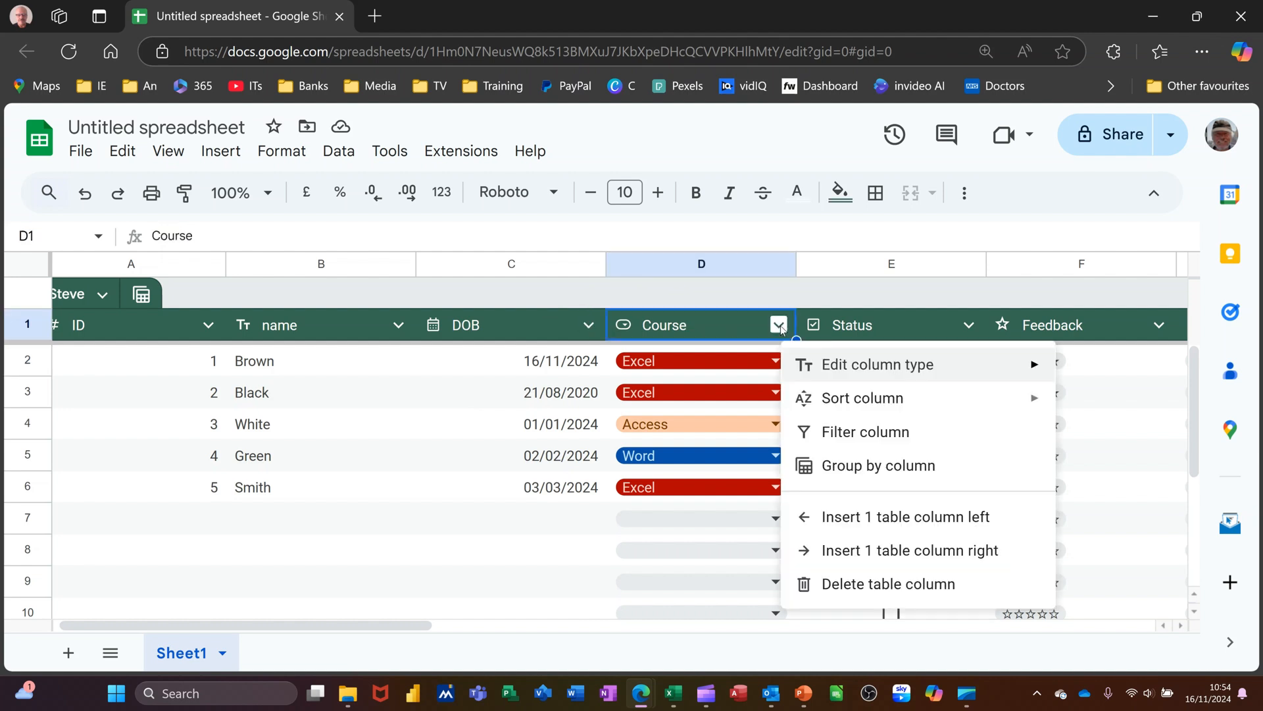
mouse_move(840, 403)
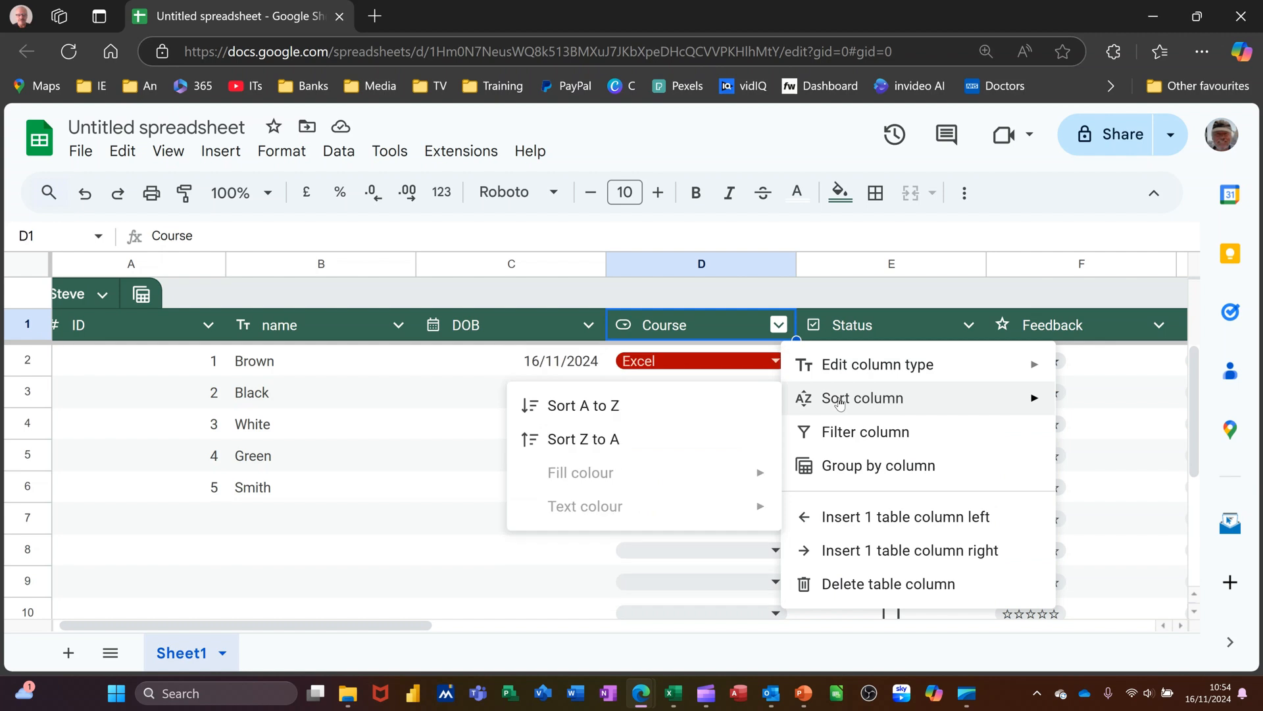
click(849, 435)
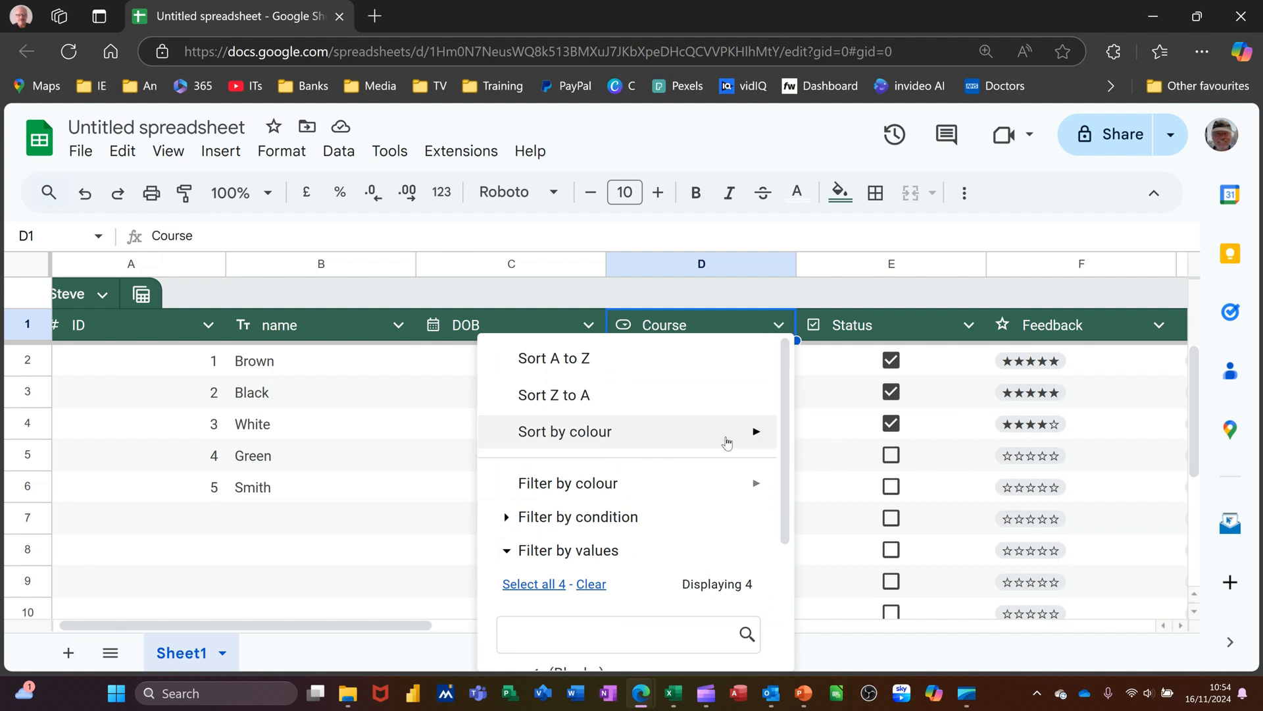
scroll(606, 635, down, 2)
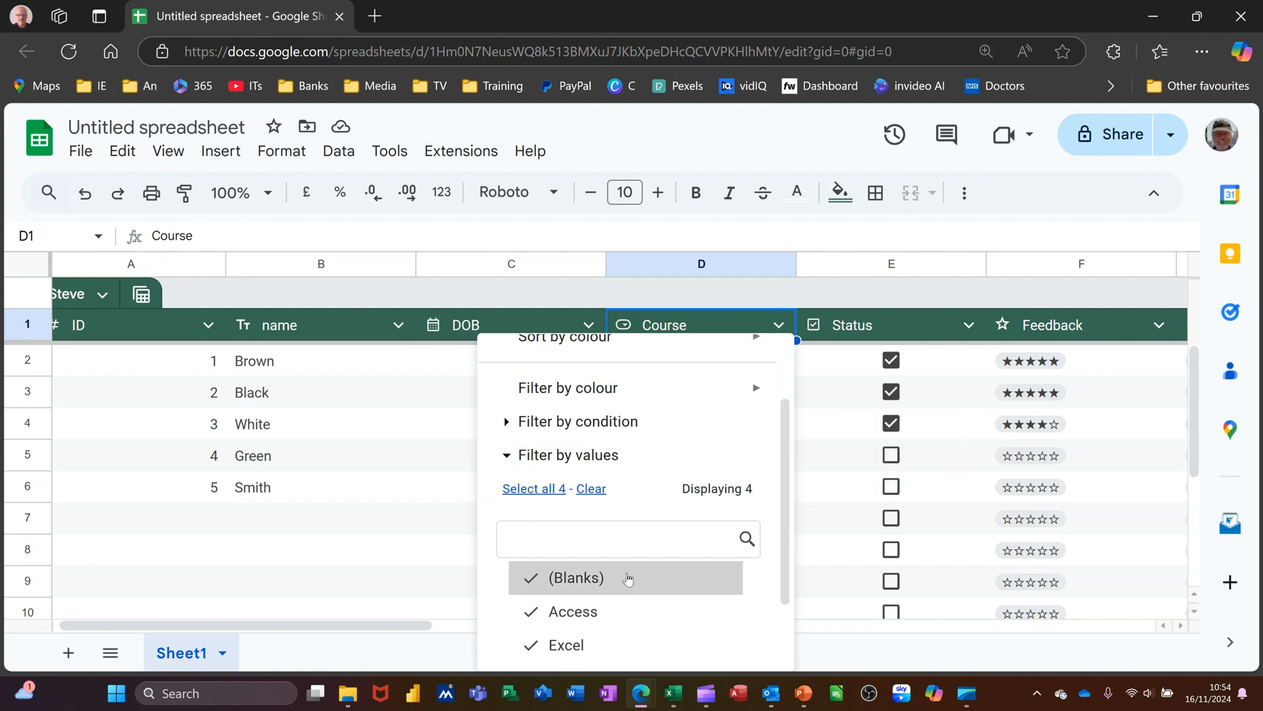
click(589, 583)
click(587, 610)
scroll(651, 583, down, 2)
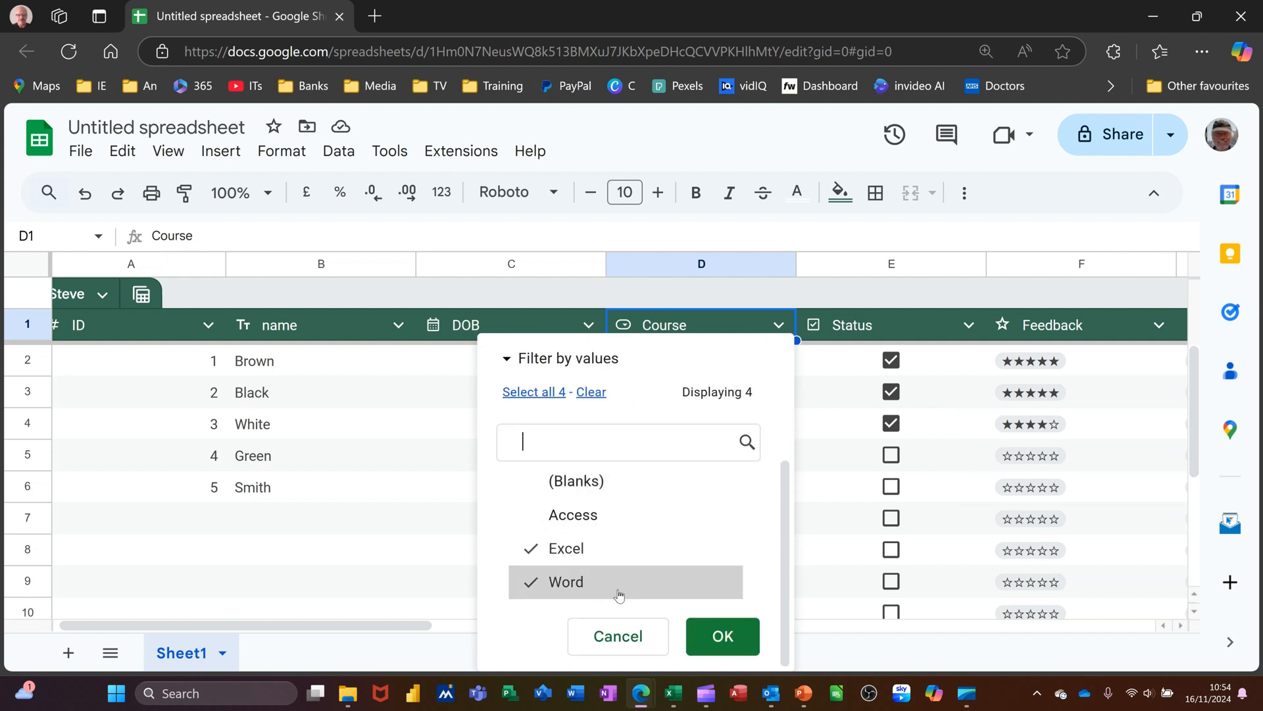
click(598, 586)
click(724, 636)
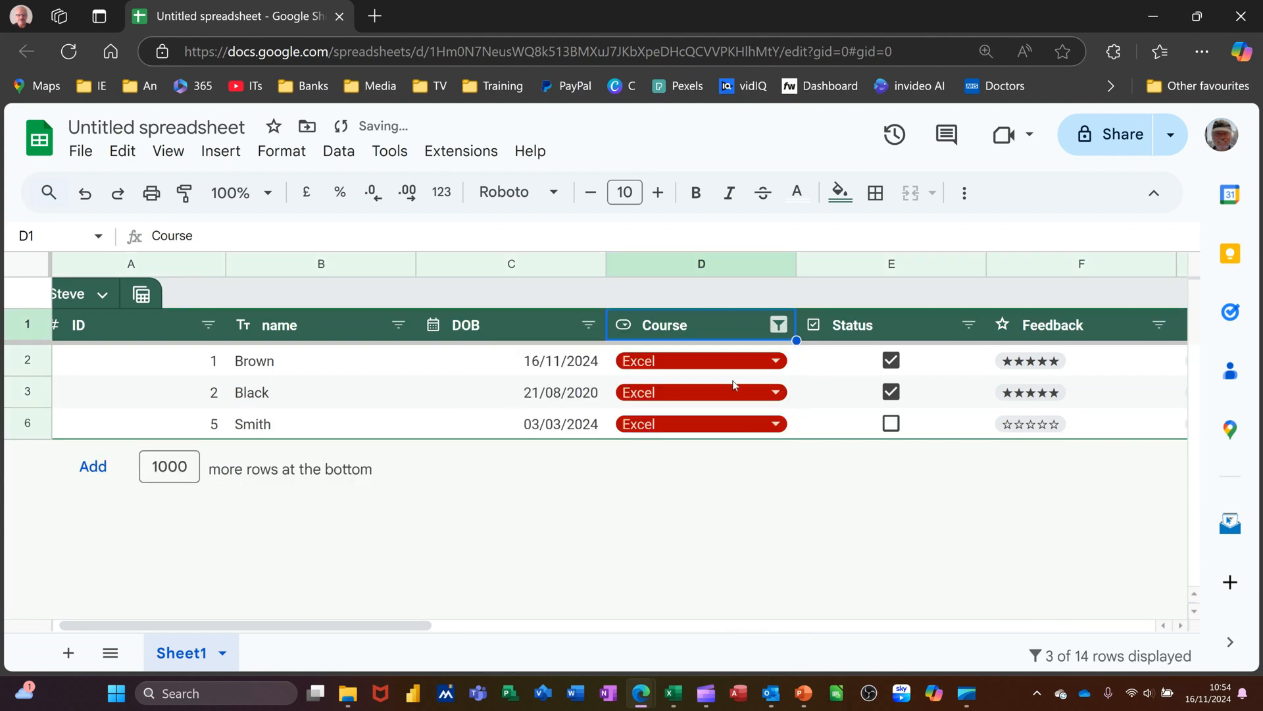
- Restore all rows by including (Blanks), Access and Word again in the Course column's value filter
click(779, 325)
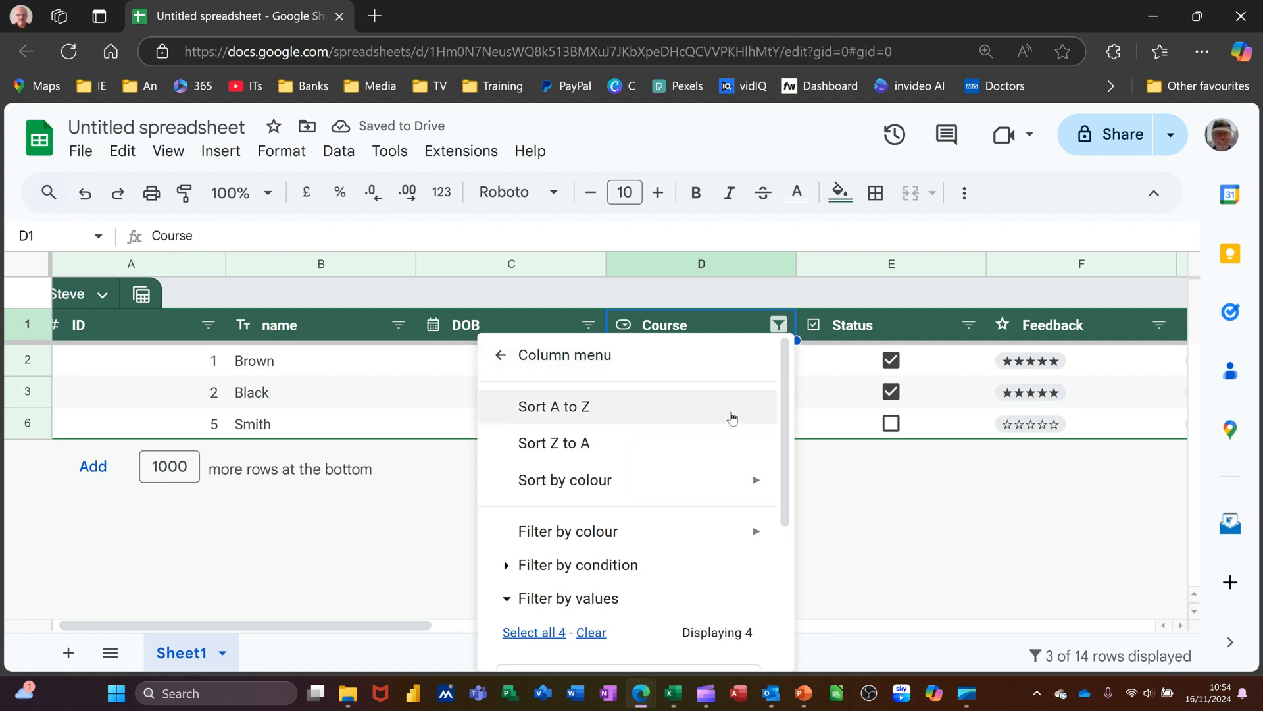
scroll(606, 536, down, 3)
click(577, 518)
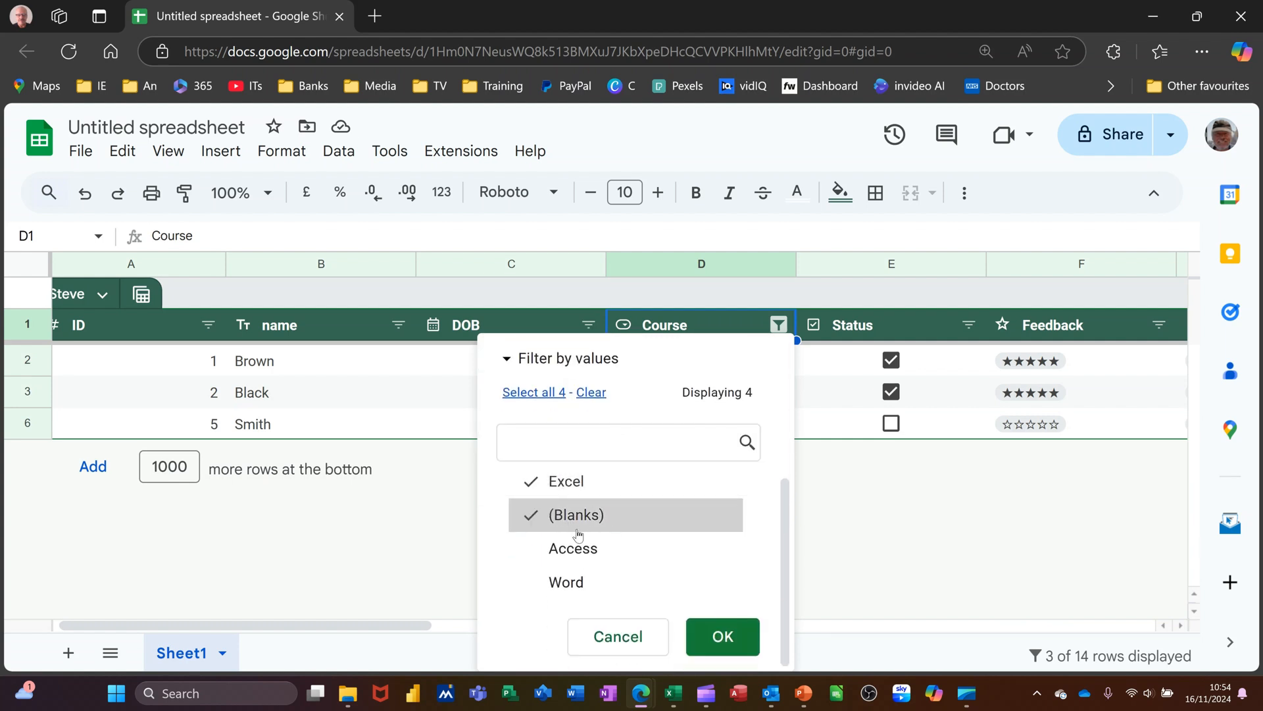
click(576, 550)
click(582, 571)
click(723, 636)
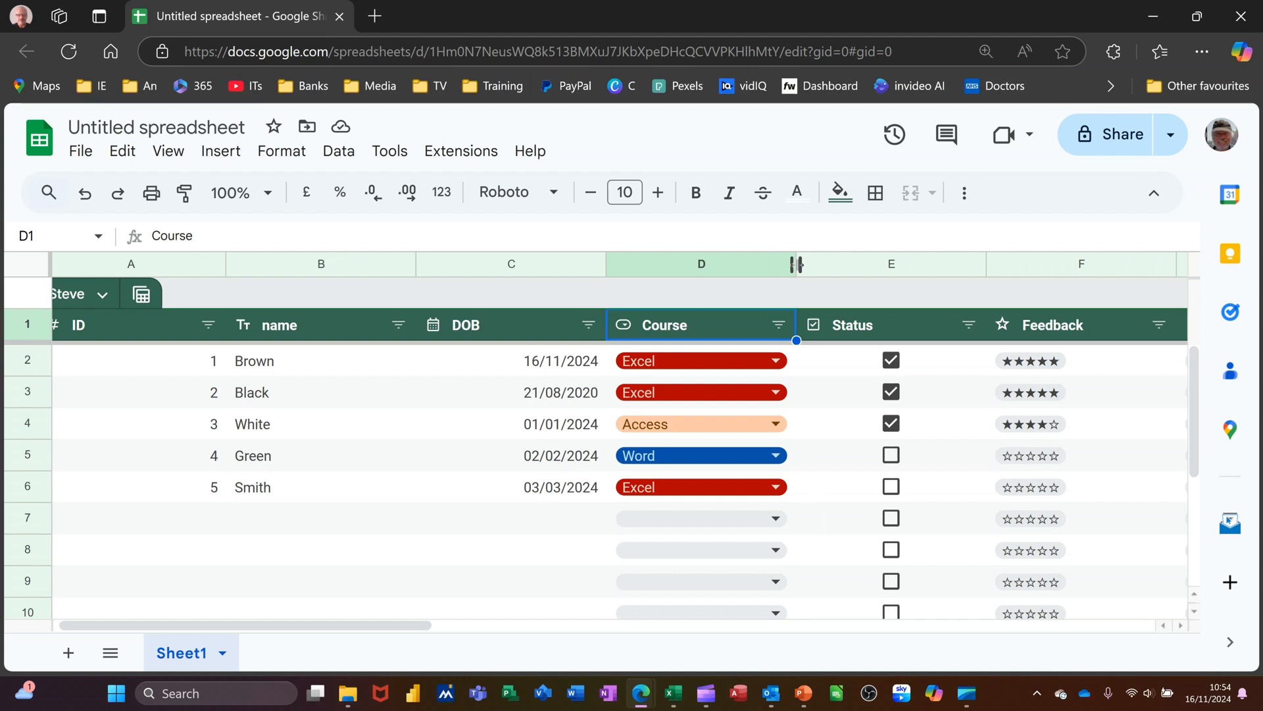
- Narrow the Course column, auto-fit the neighbouring columns, and fit all the sheet's column widths to their contents
drag(796, 264, 732, 264)
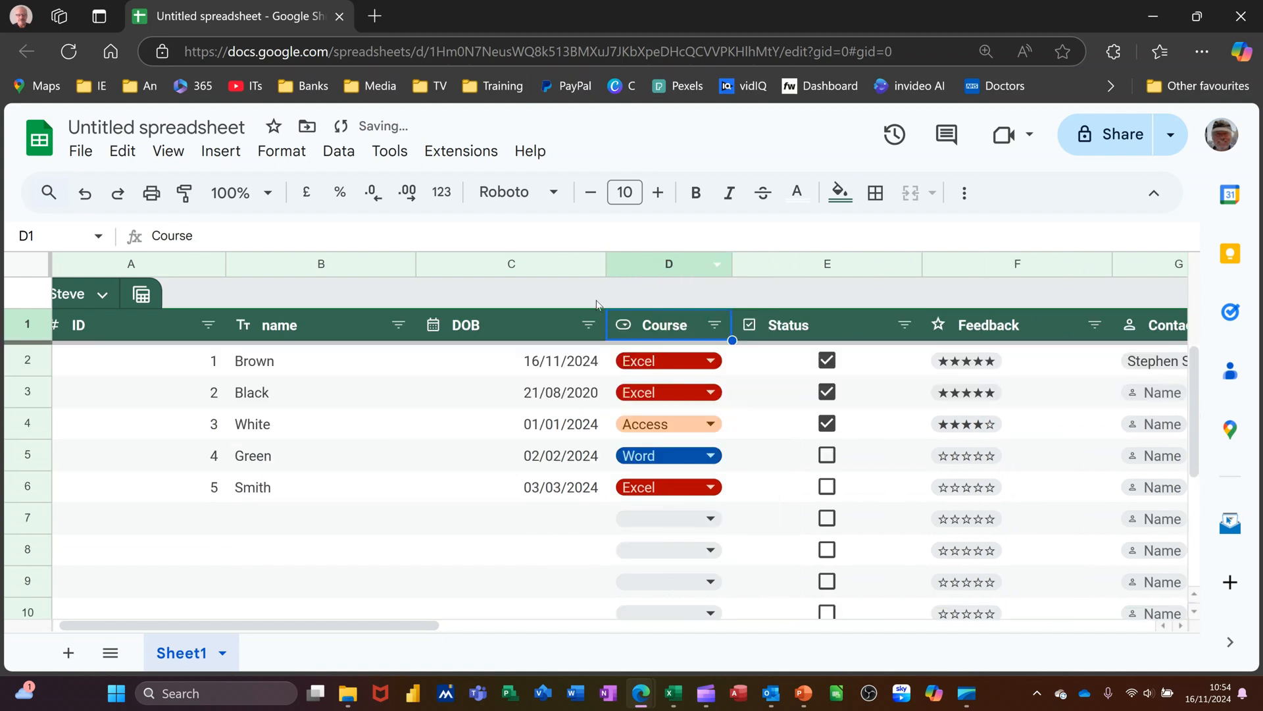
double_click(606, 263)
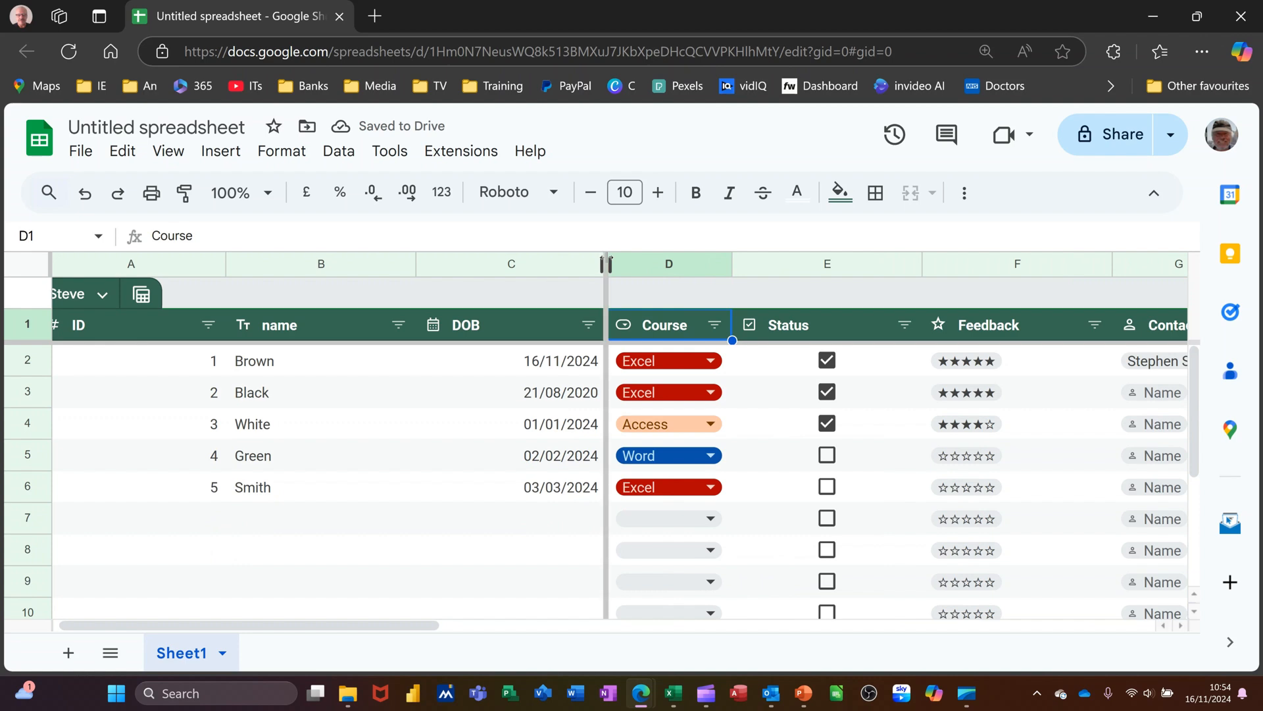
click(416, 264)
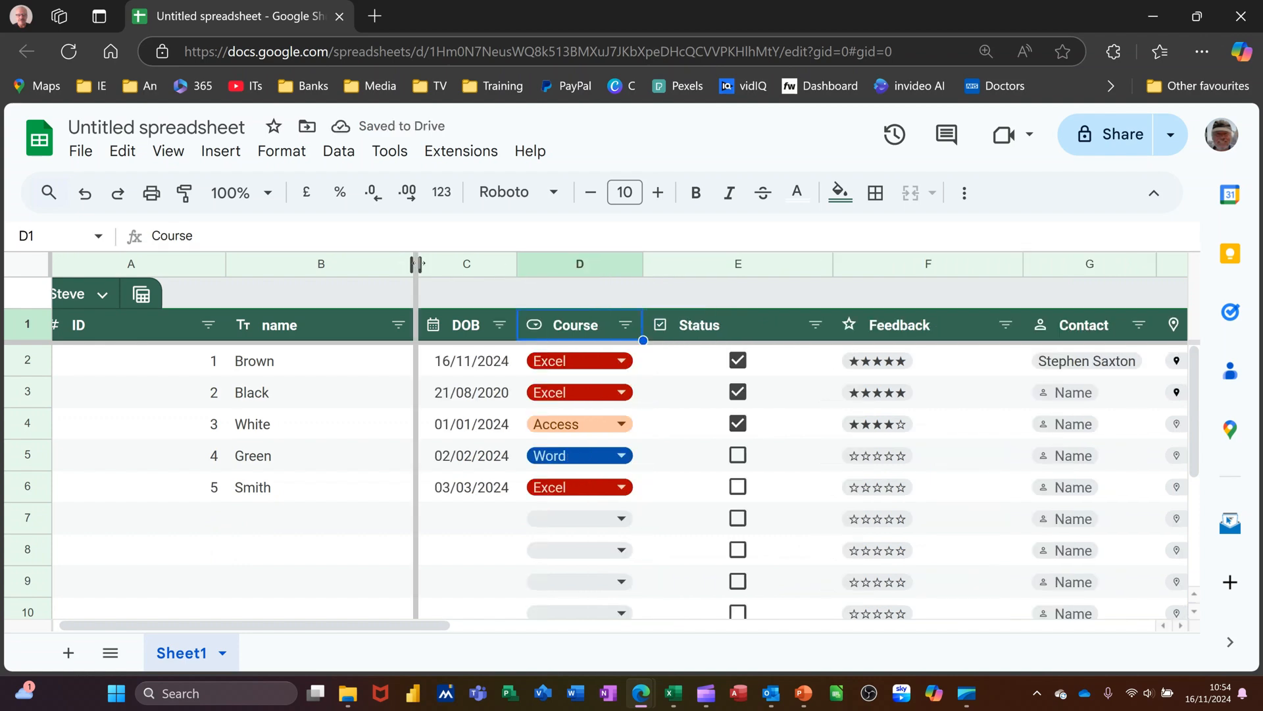
drag(417, 264, 225, 264)
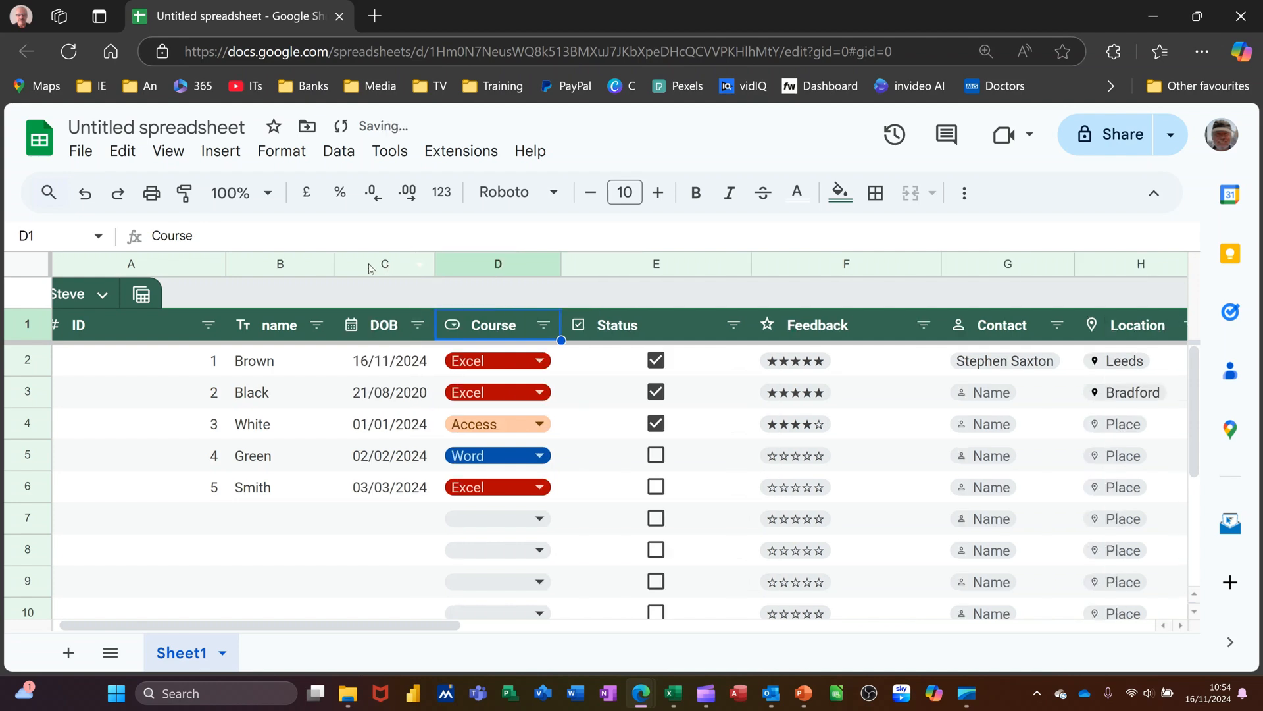
double_click(225, 264)
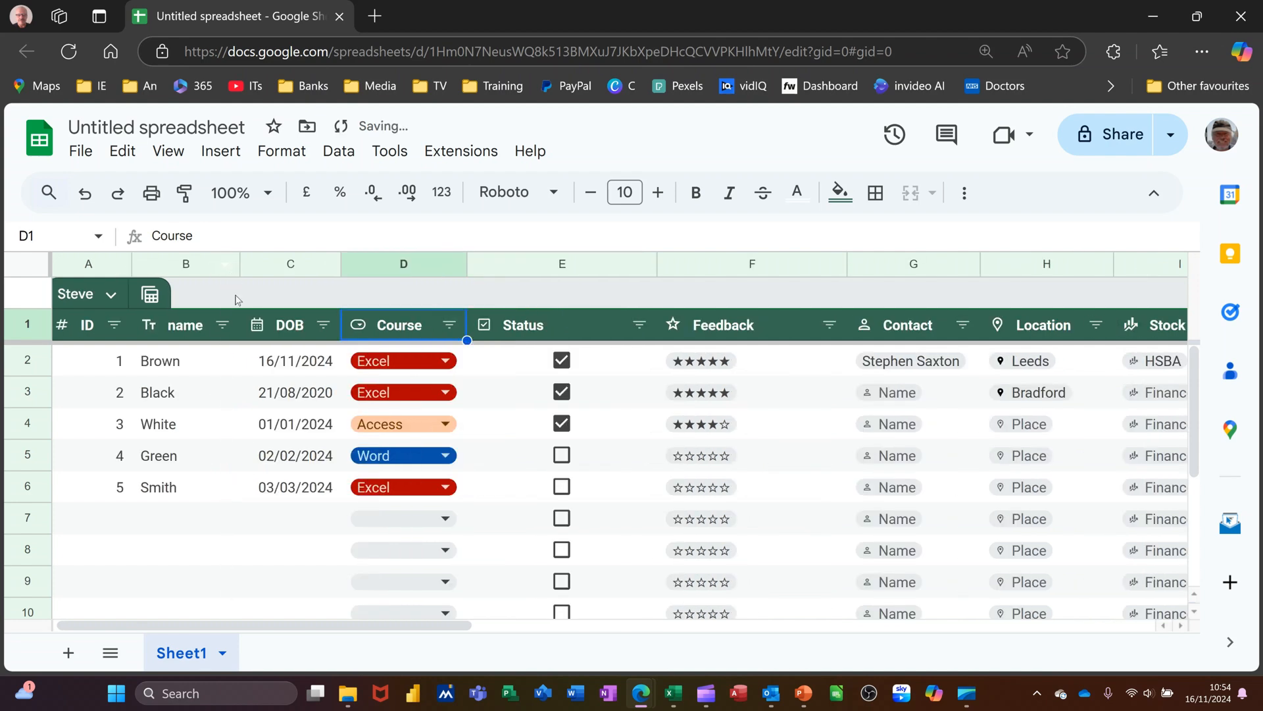
double_click(657, 264)
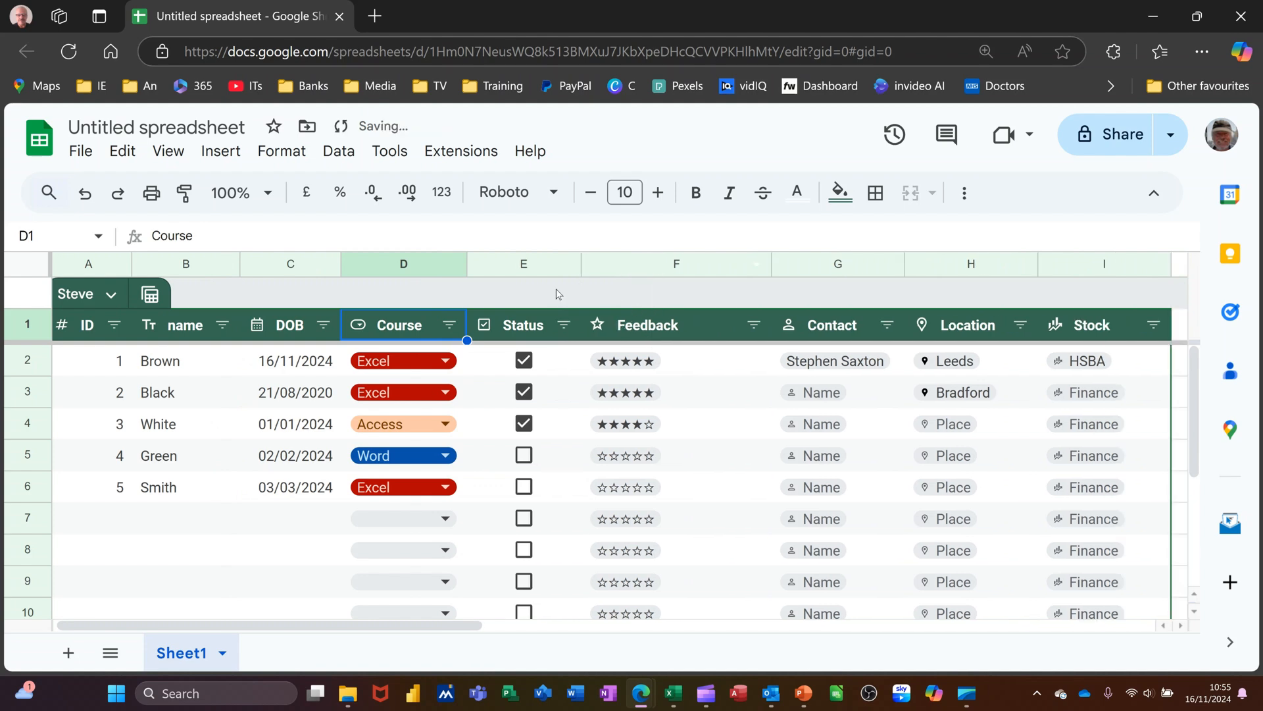
click(32, 267)
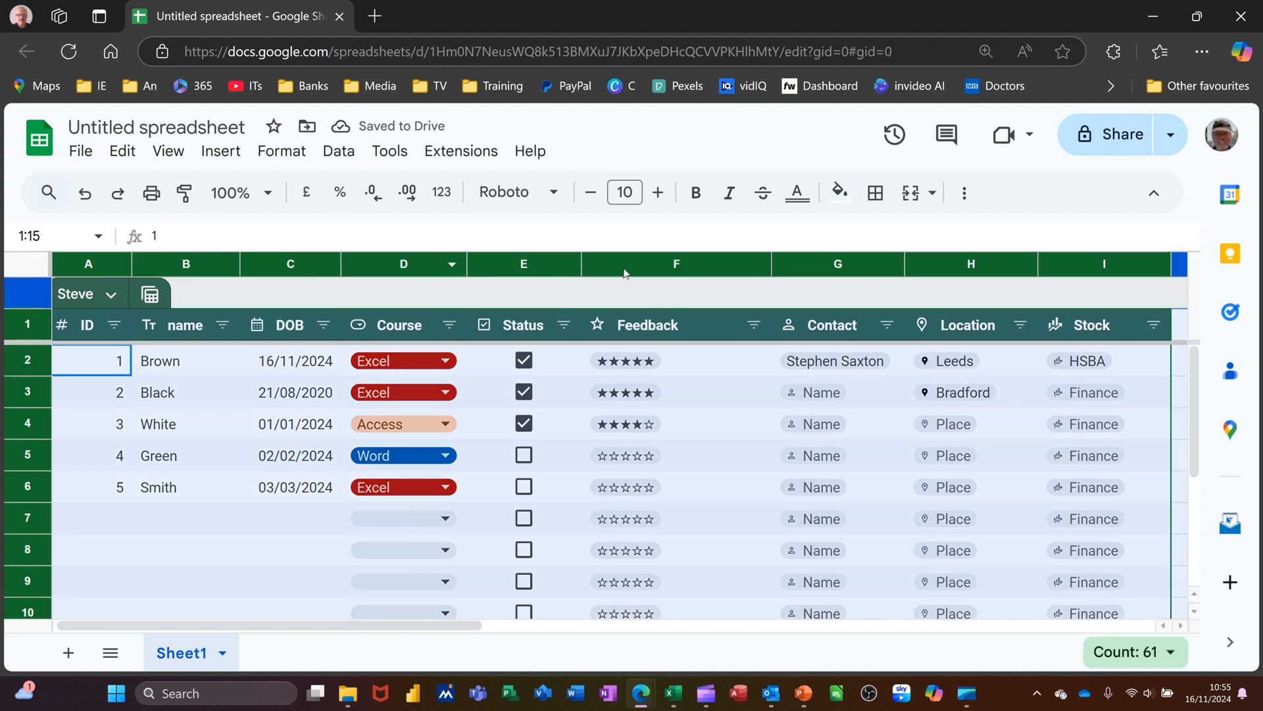
double_click(772, 264)
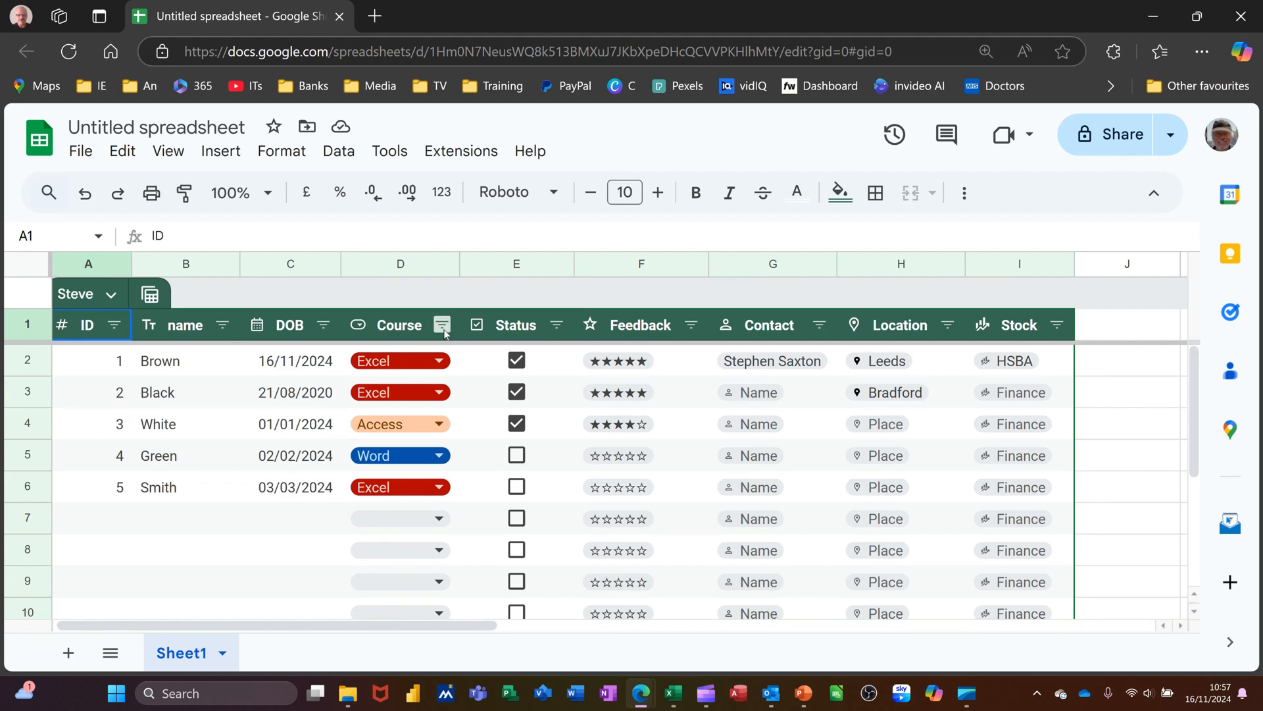
- Group the table by the Course column in a temporary view, look through the groups, and close the view without saving
click(442, 325)
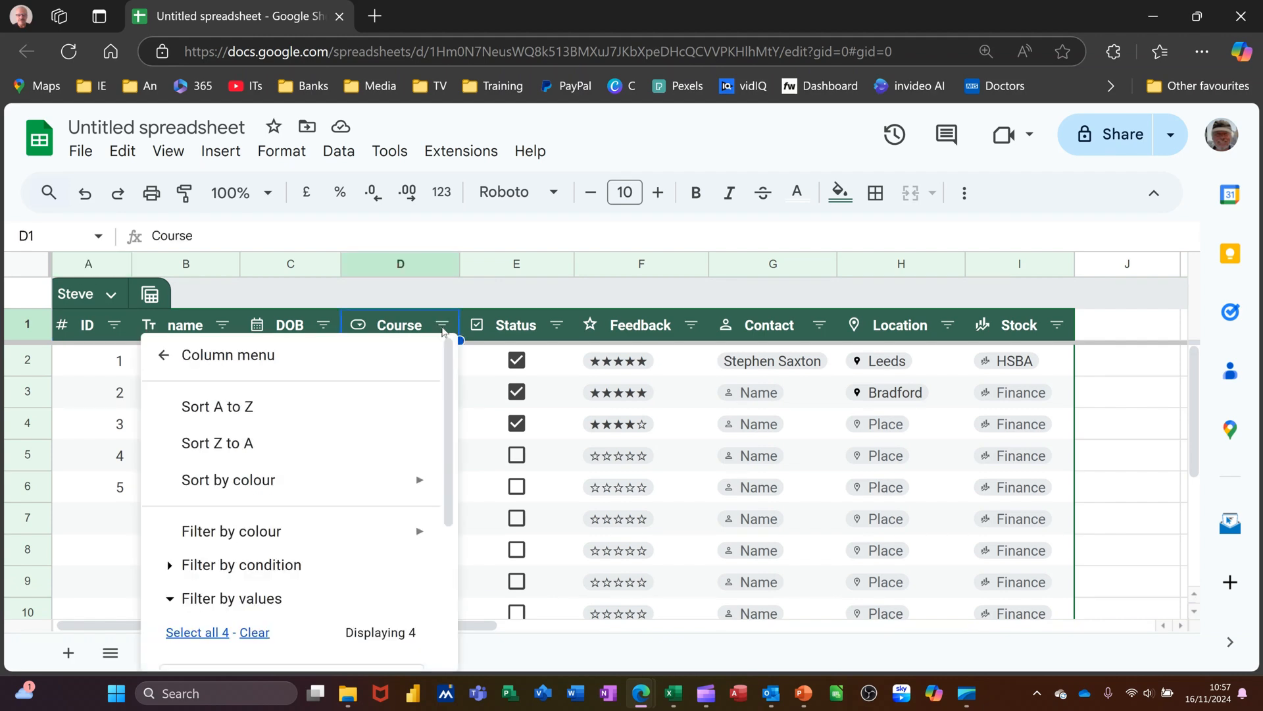
click(165, 361)
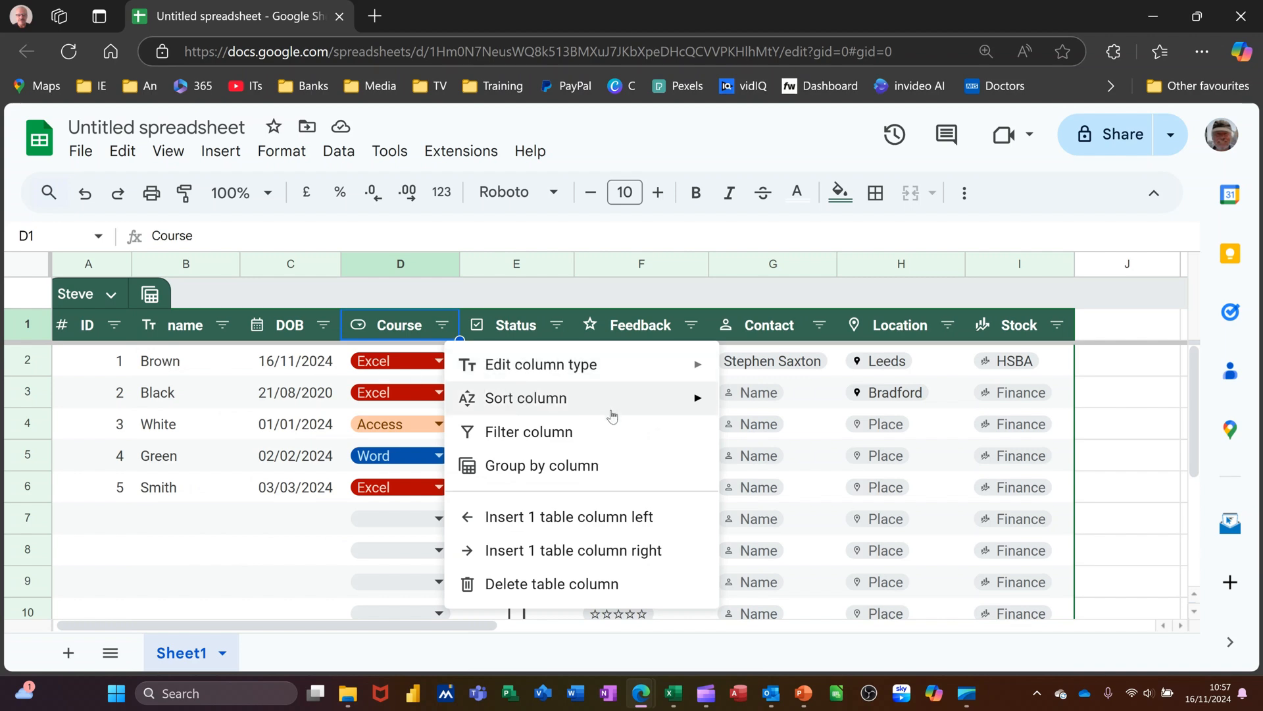
click(574, 471)
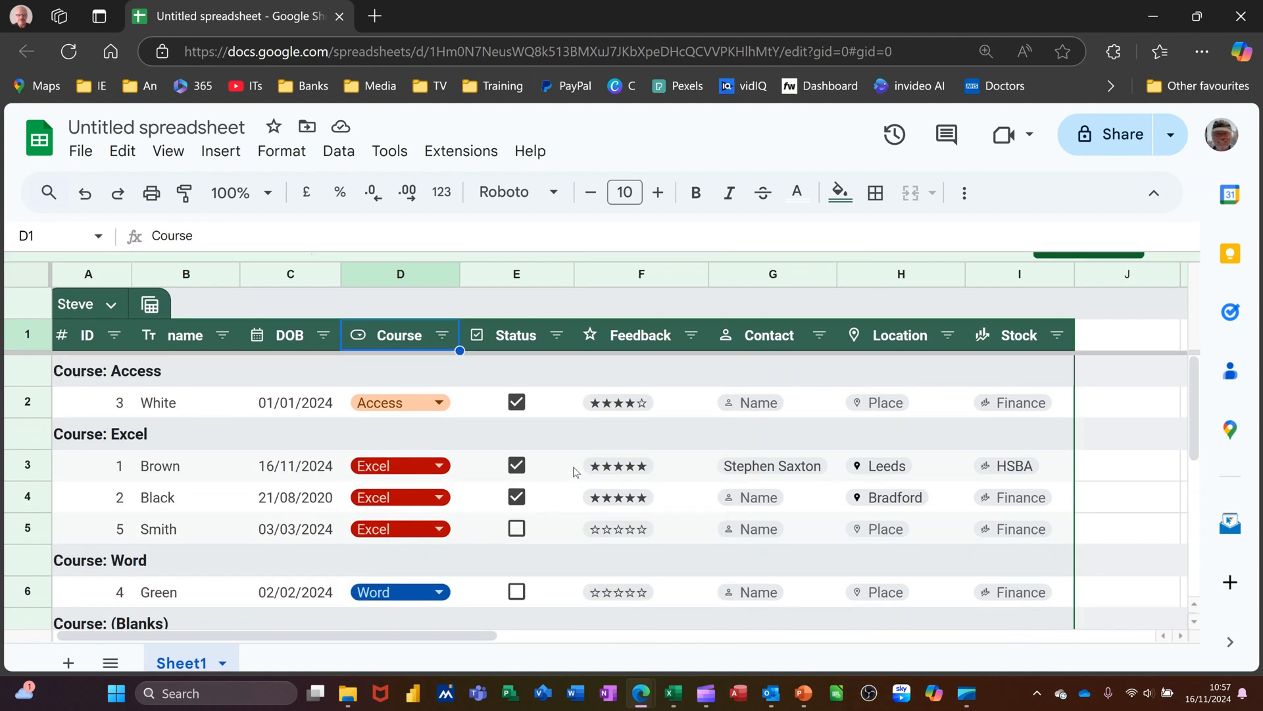
scroll(404, 508, down, 3)
scroll(405, 504, up, 3)
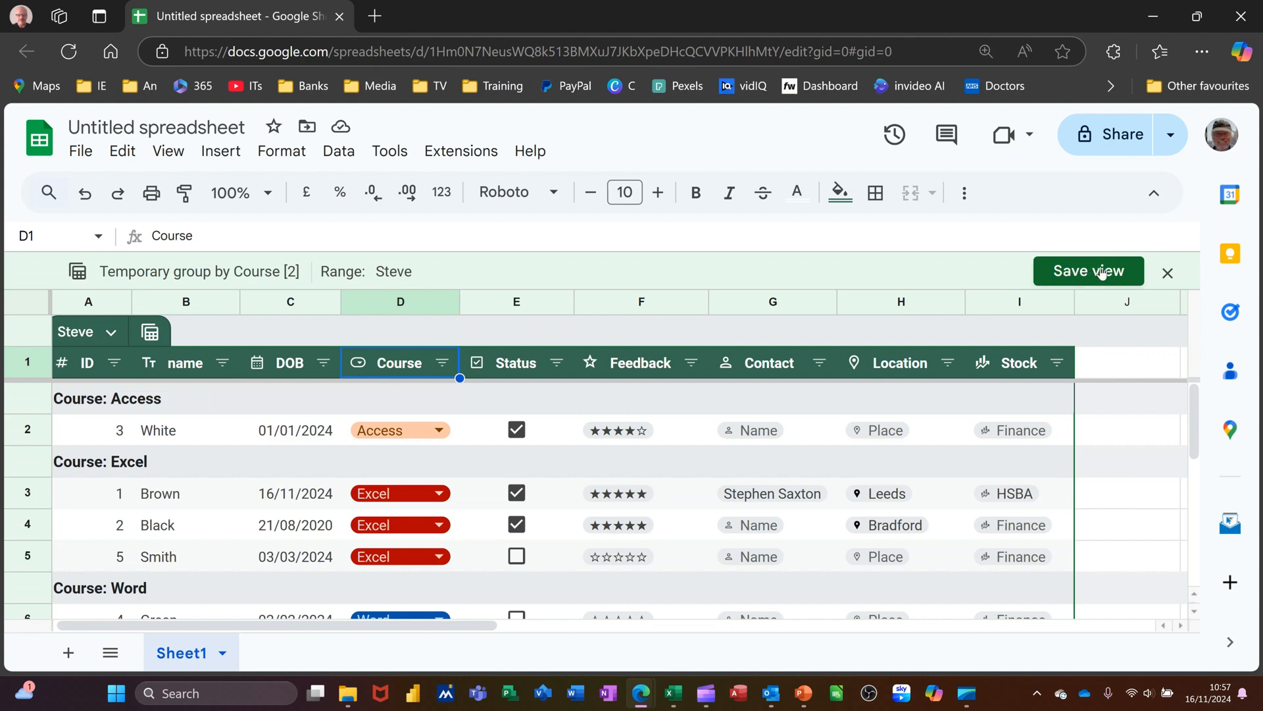
click(1168, 274)
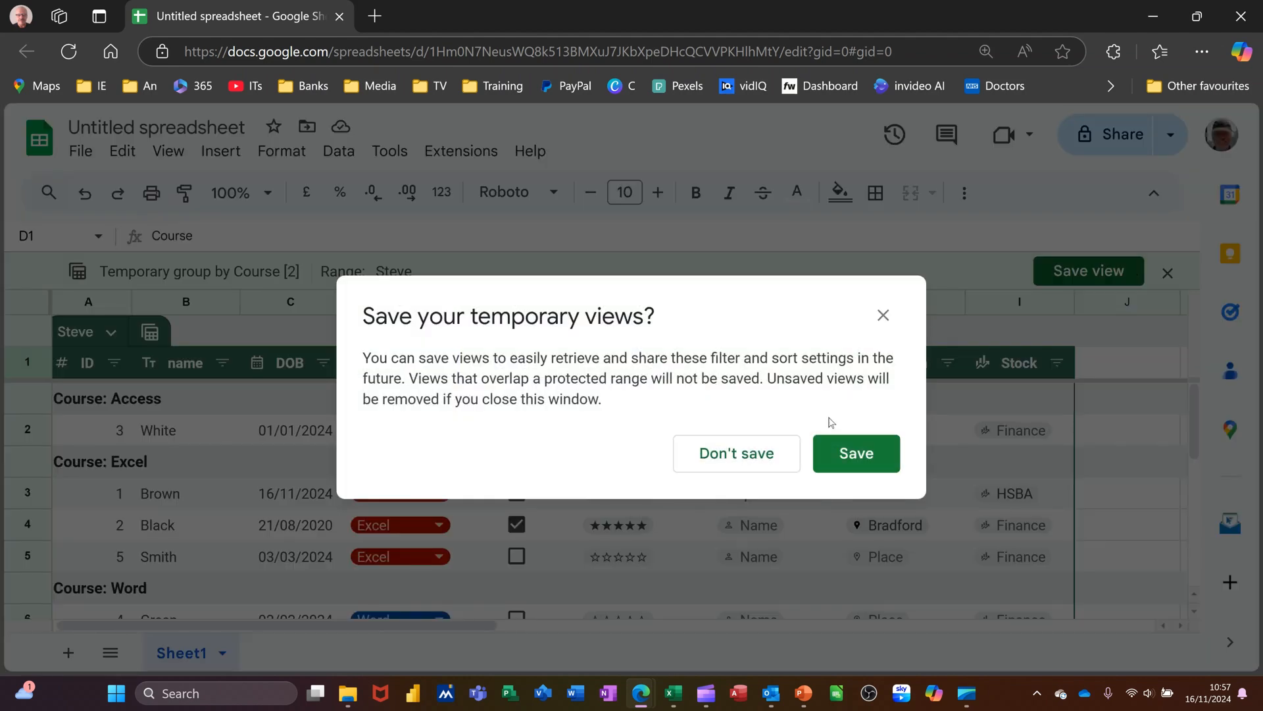
click(741, 459)
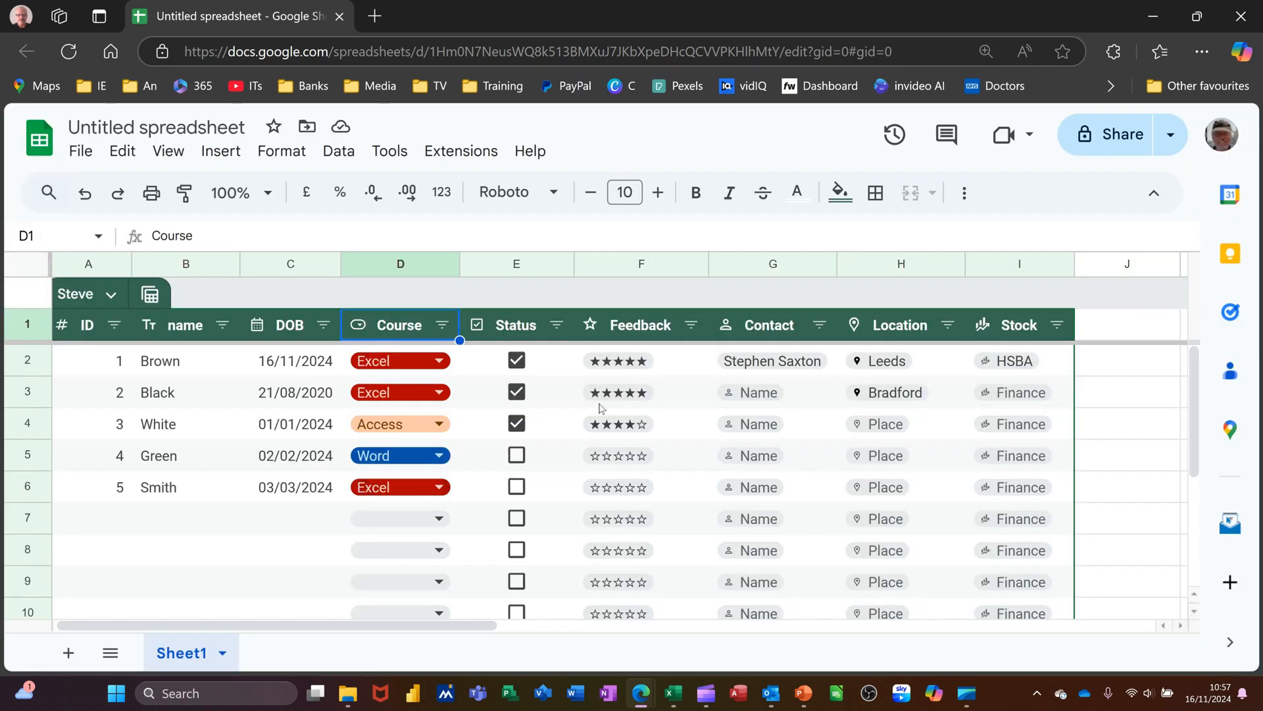
- Group the table by the Course column again, save the view as "Group by Course", and close it
click(445, 331)
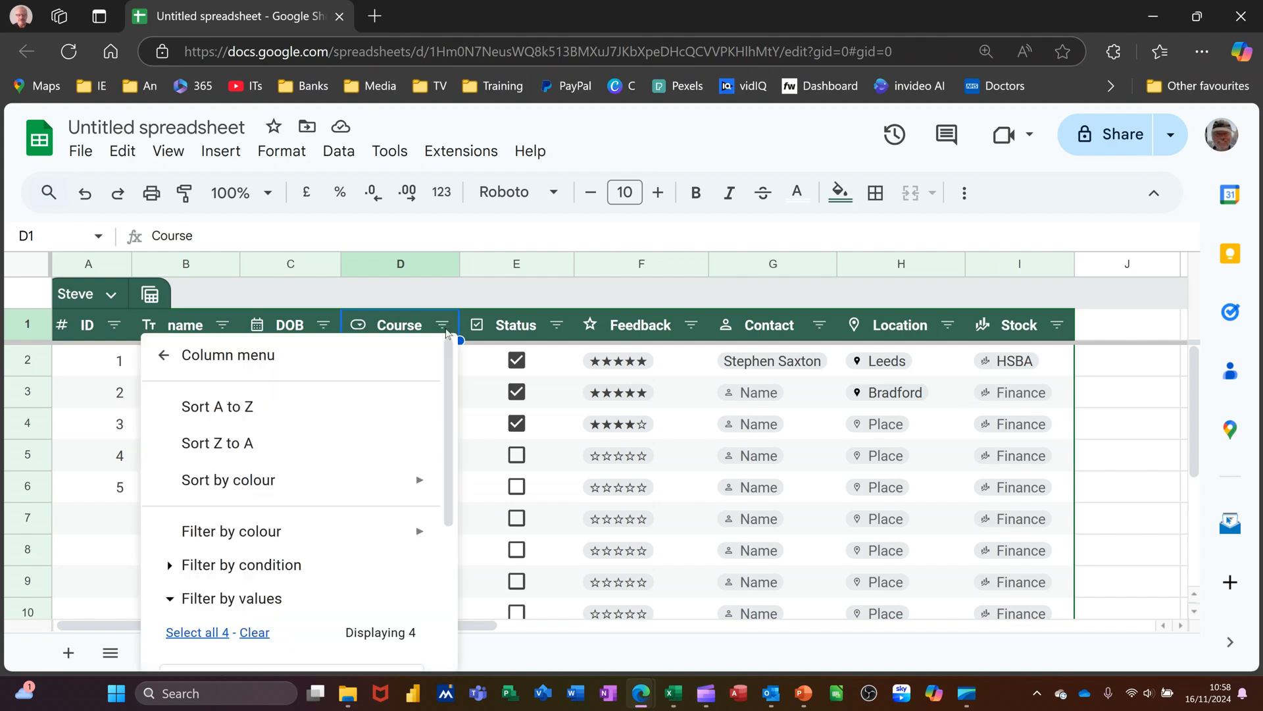
click(178, 360)
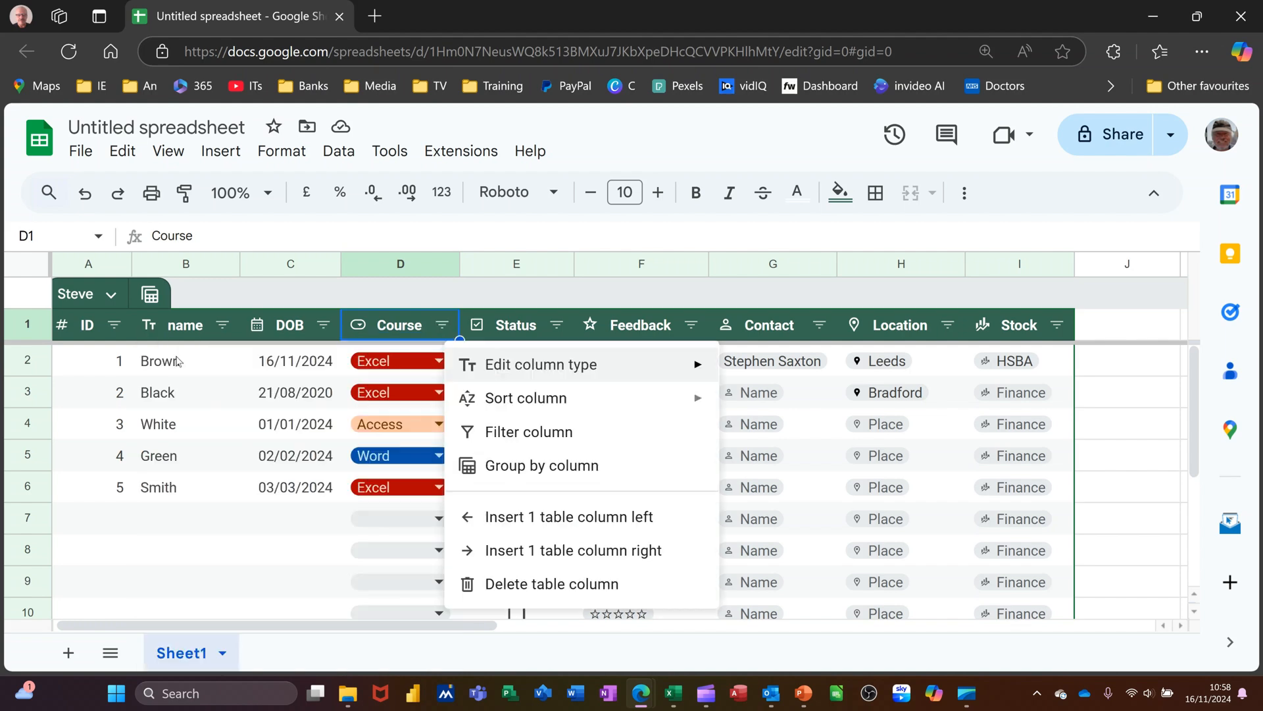
click(563, 466)
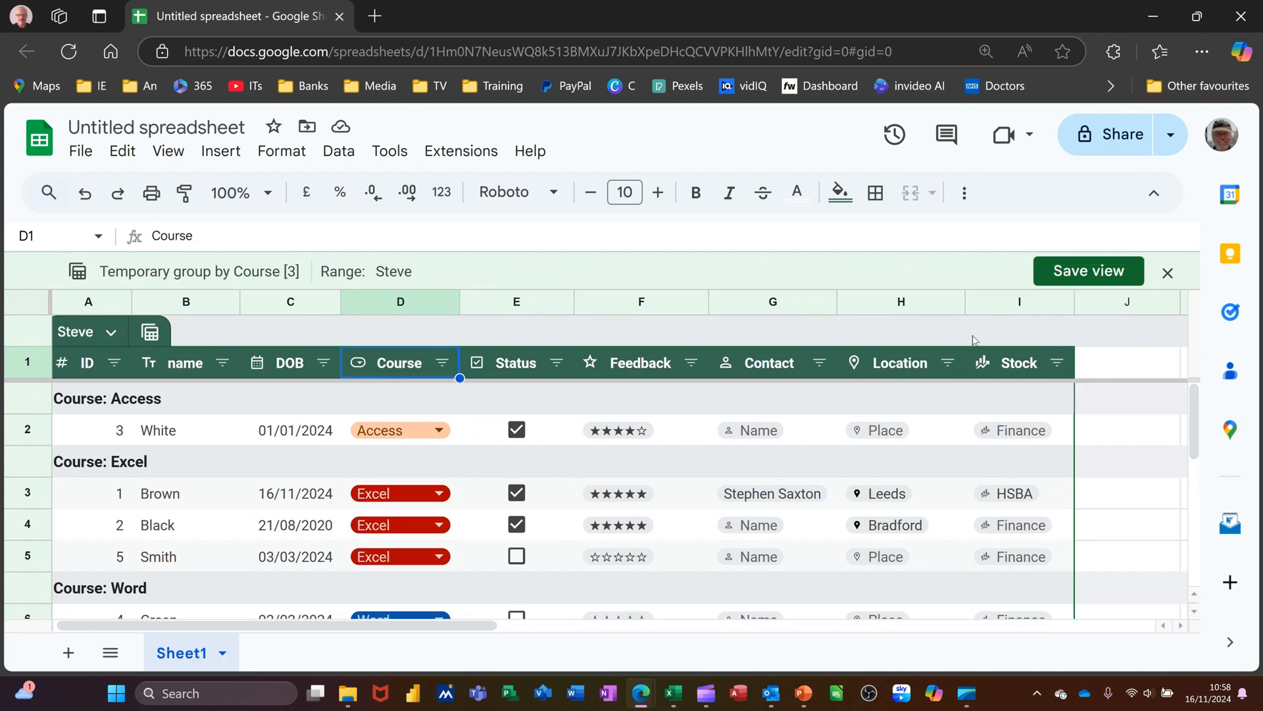
click(1097, 273)
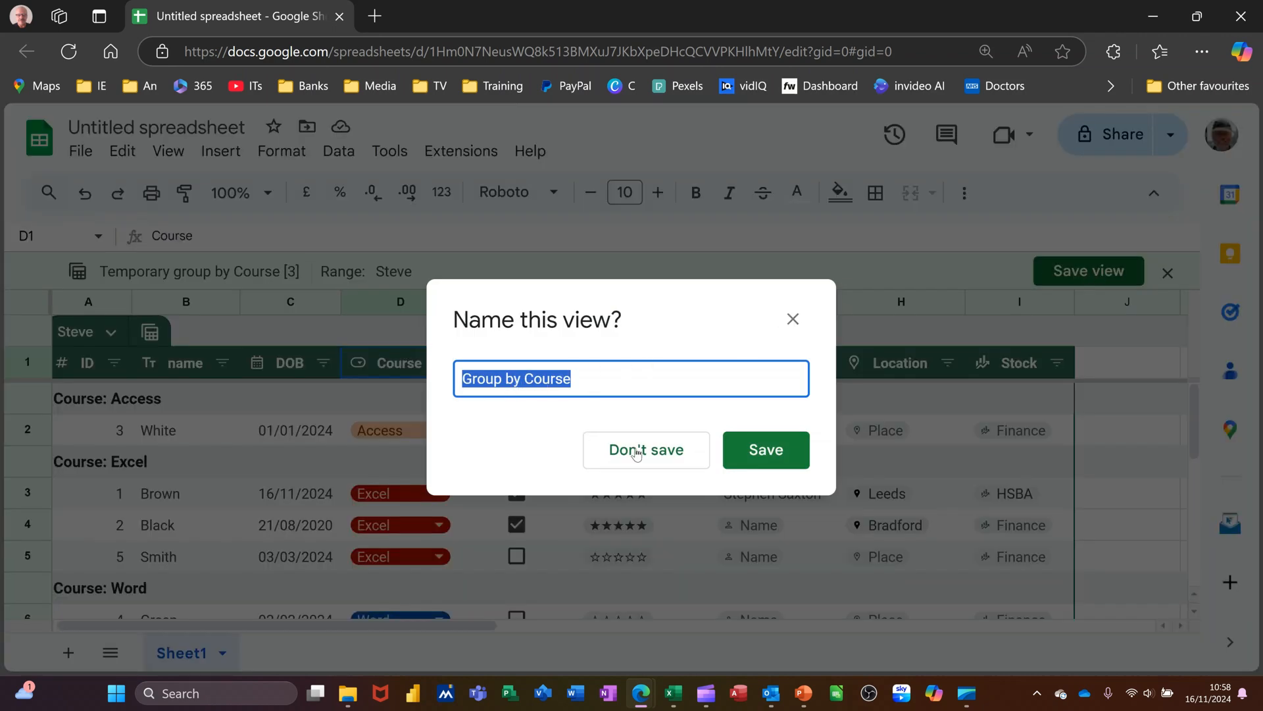
click(761, 452)
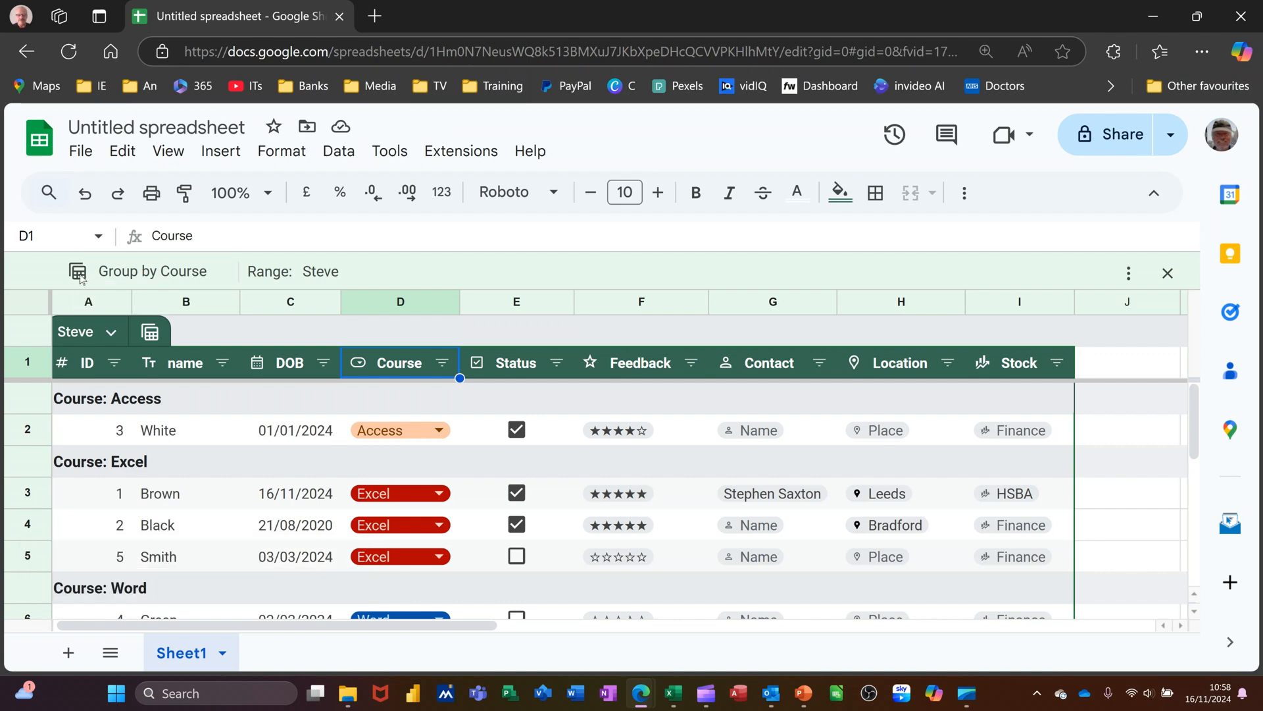
click(1167, 275)
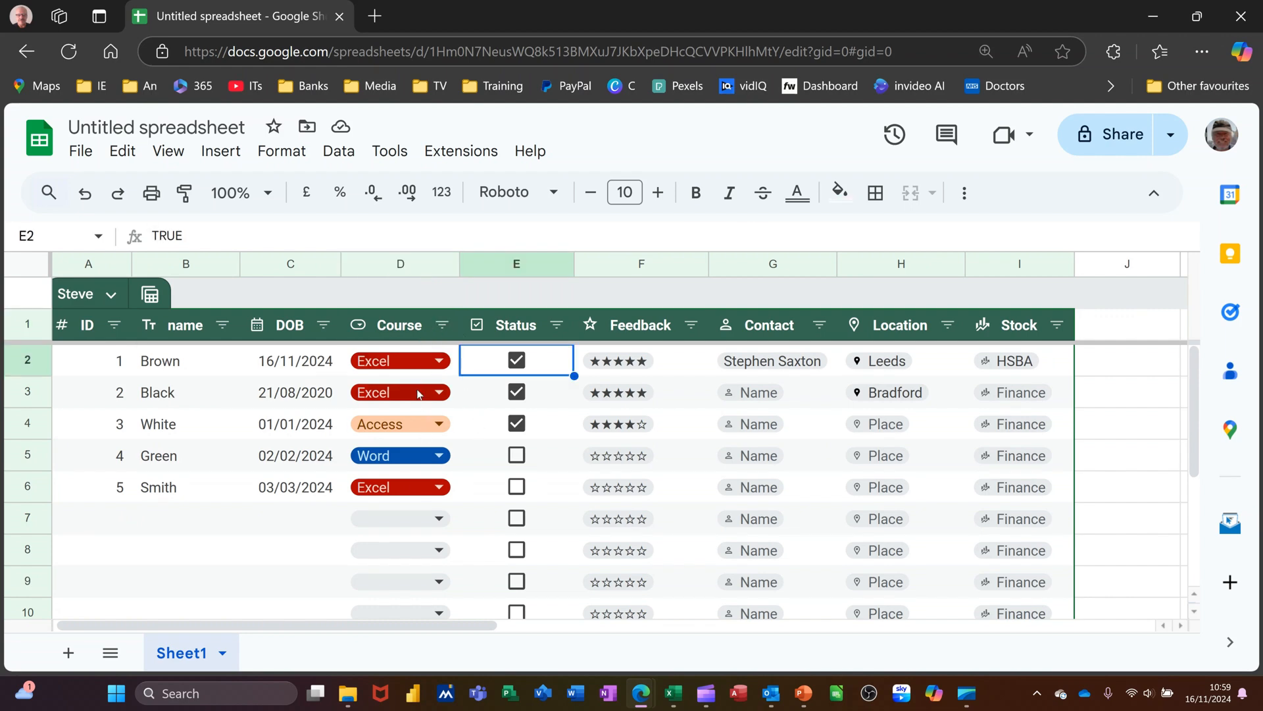
- Switch the table to the "Temporary group by Course" view and close it without saving
click(338, 151)
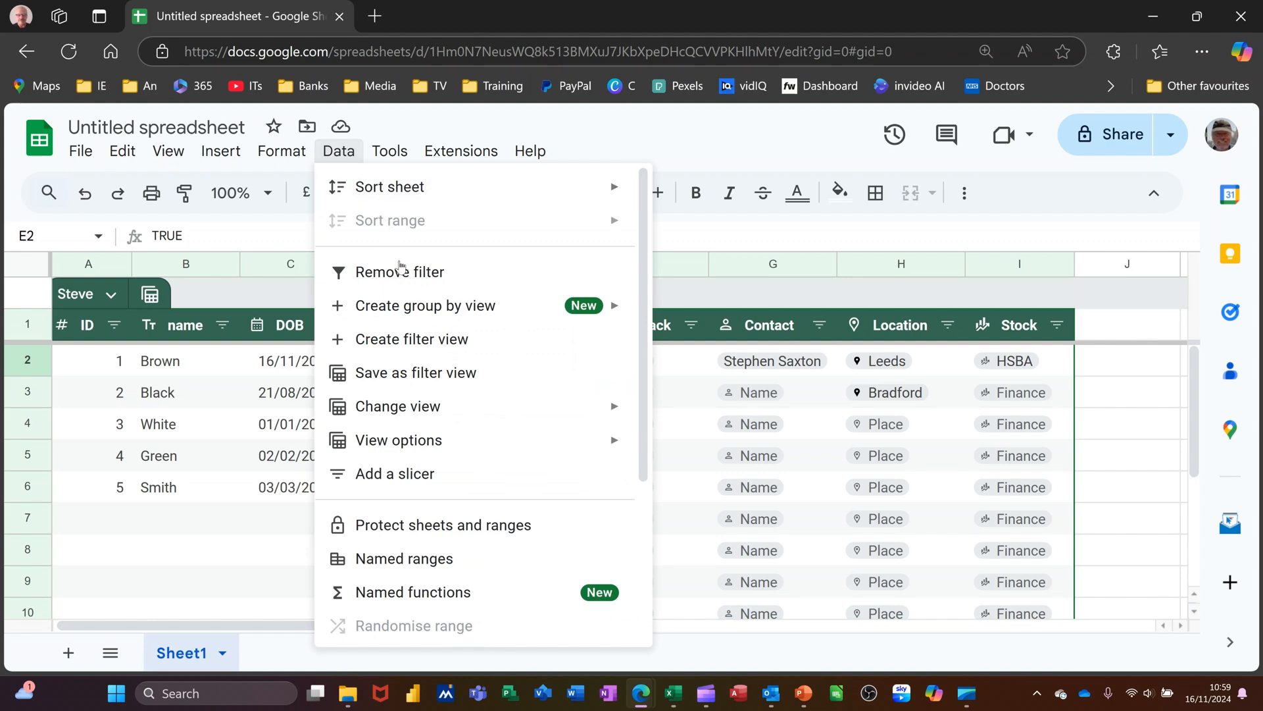
mouse_move(453, 414)
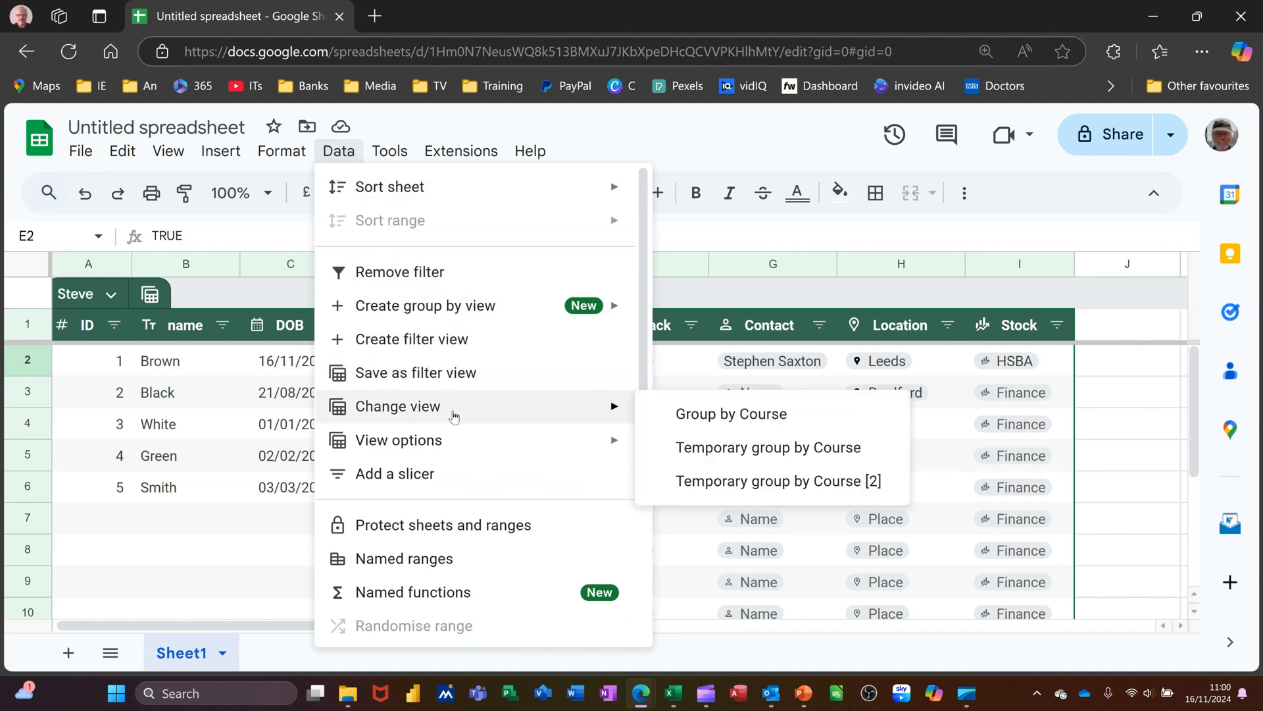
click(777, 454)
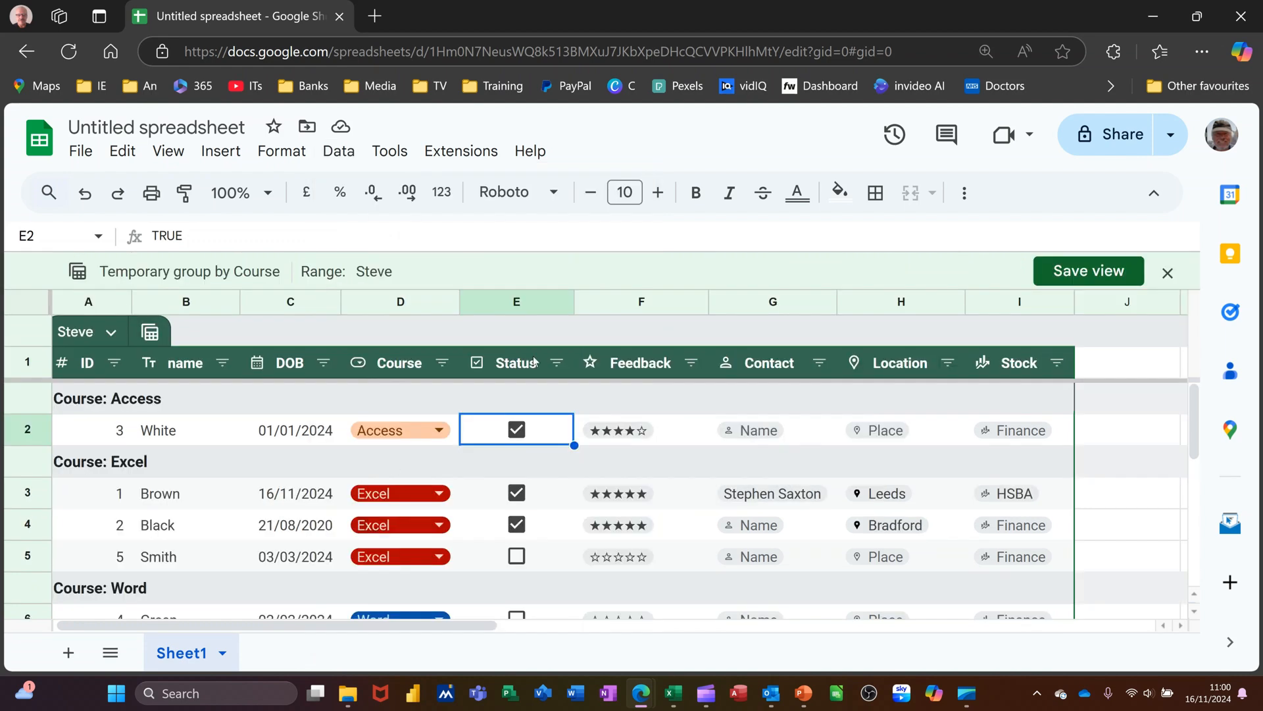
click(1167, 273)
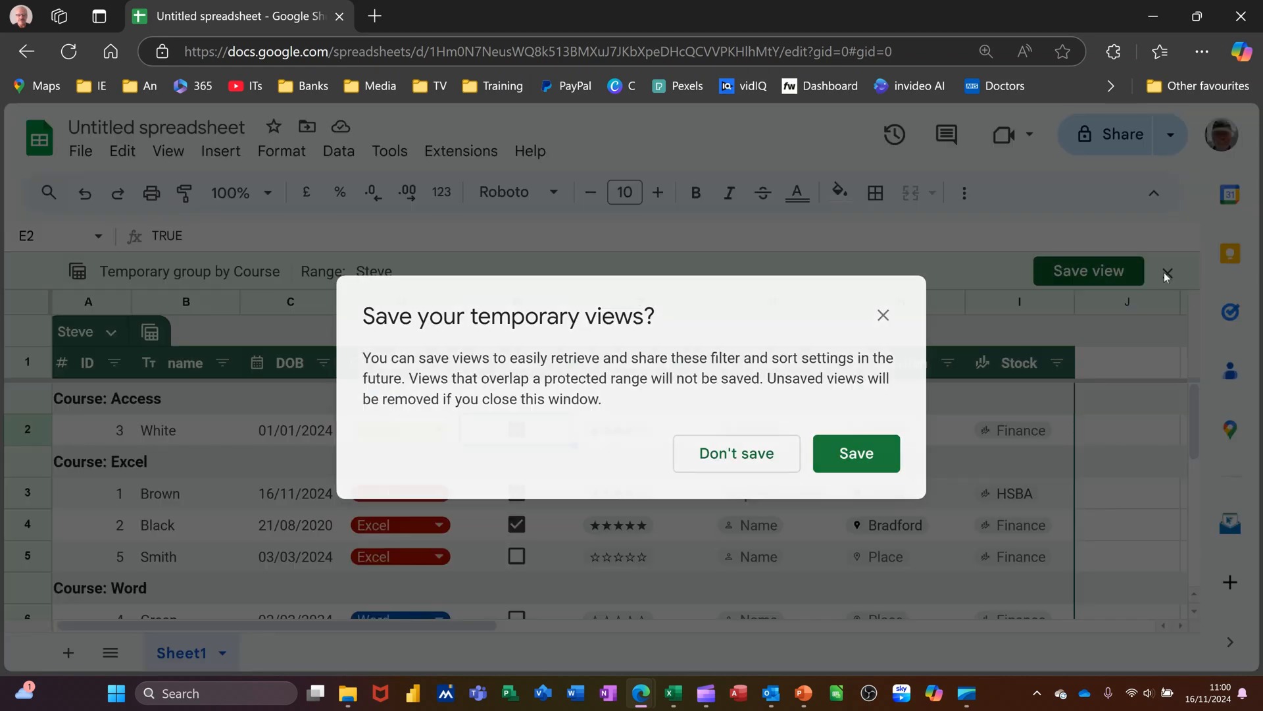
click(737, 463)
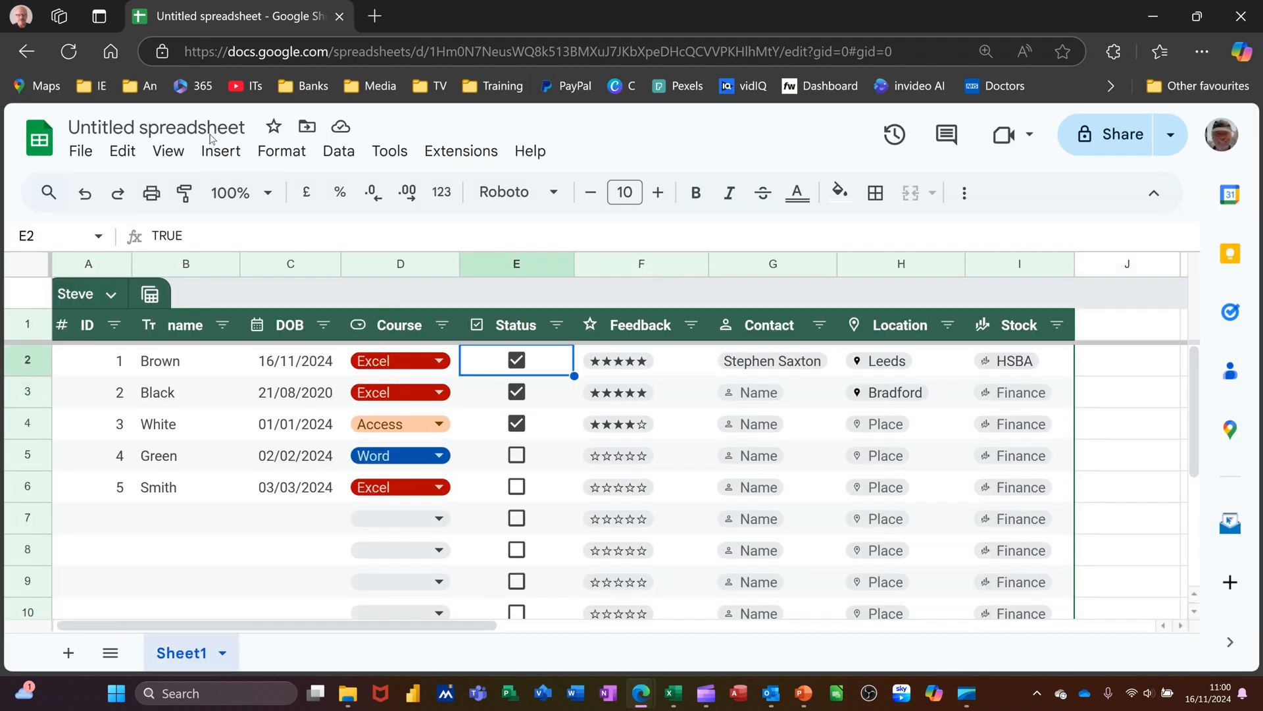
- Rename the spreadsheet as "Tables"
click(158, 127)
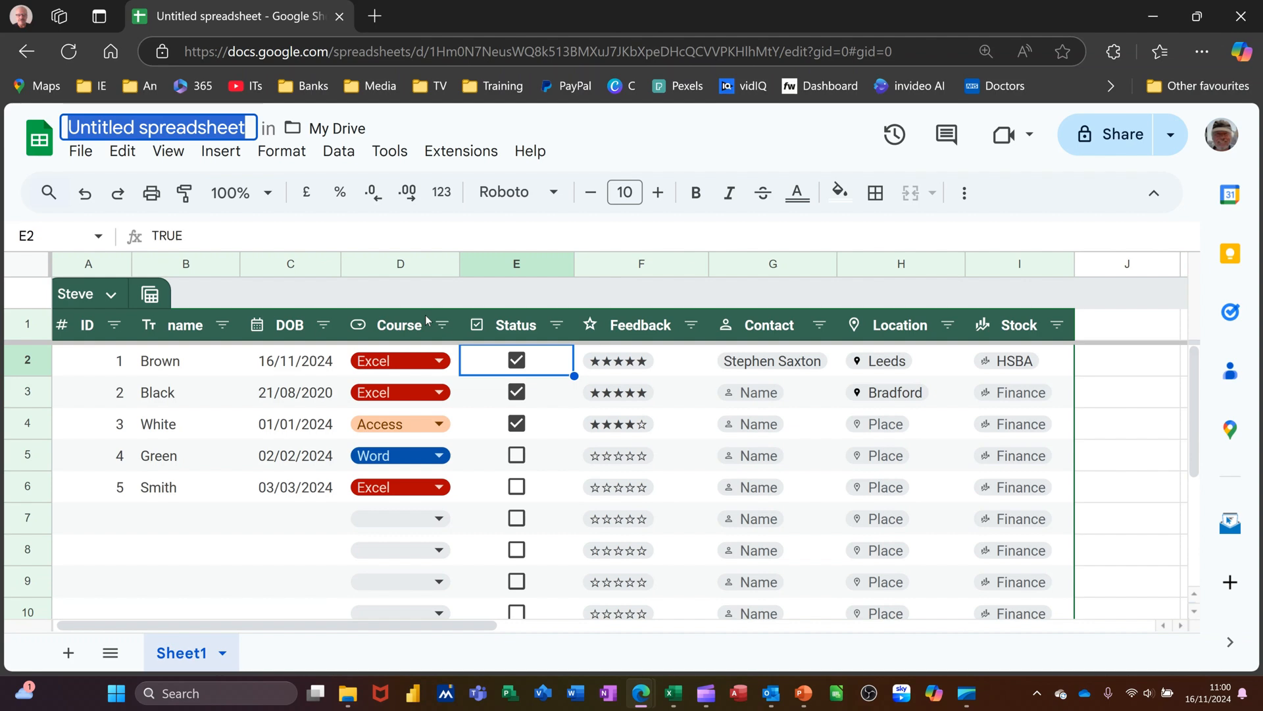
text(Tables)
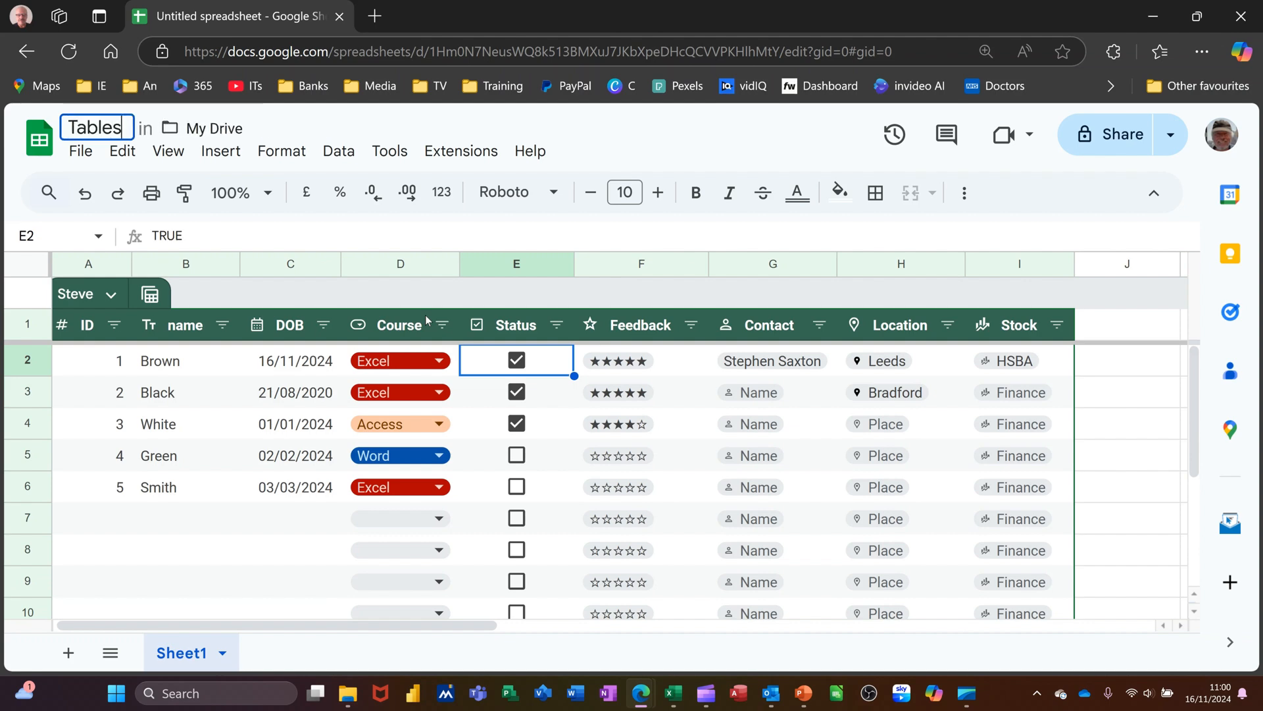
key(Return)
click(681, 393)
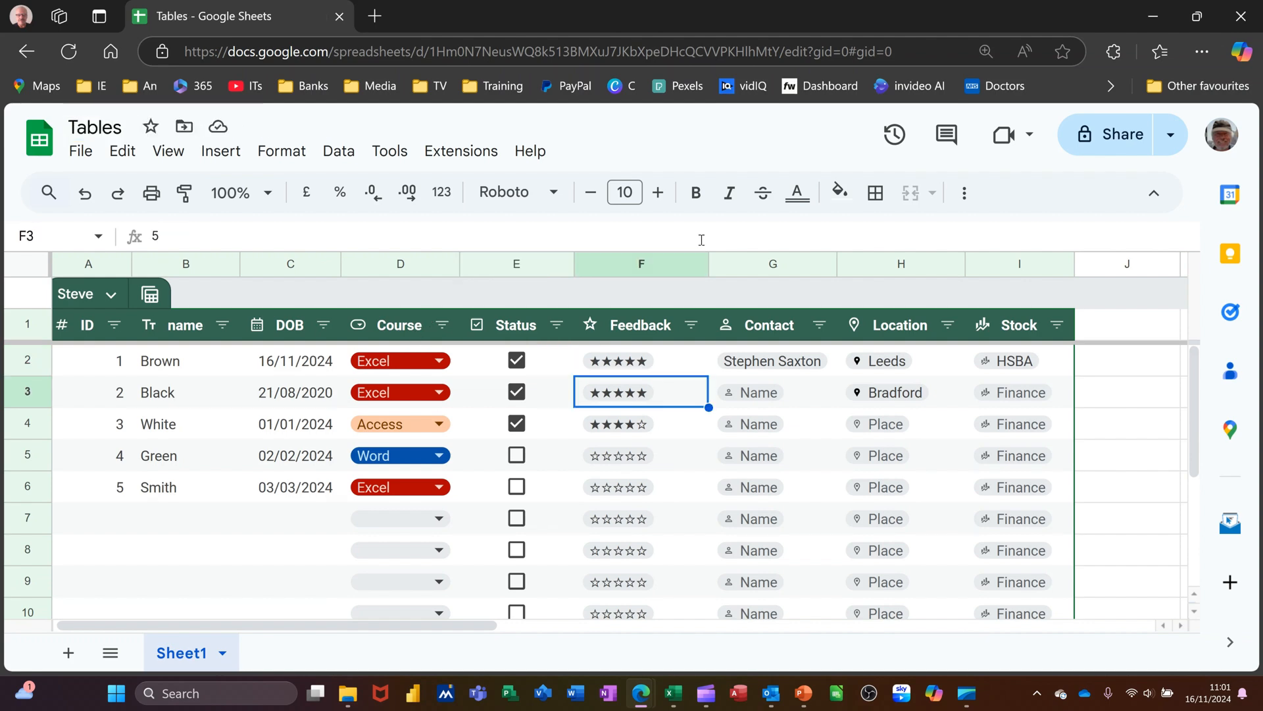